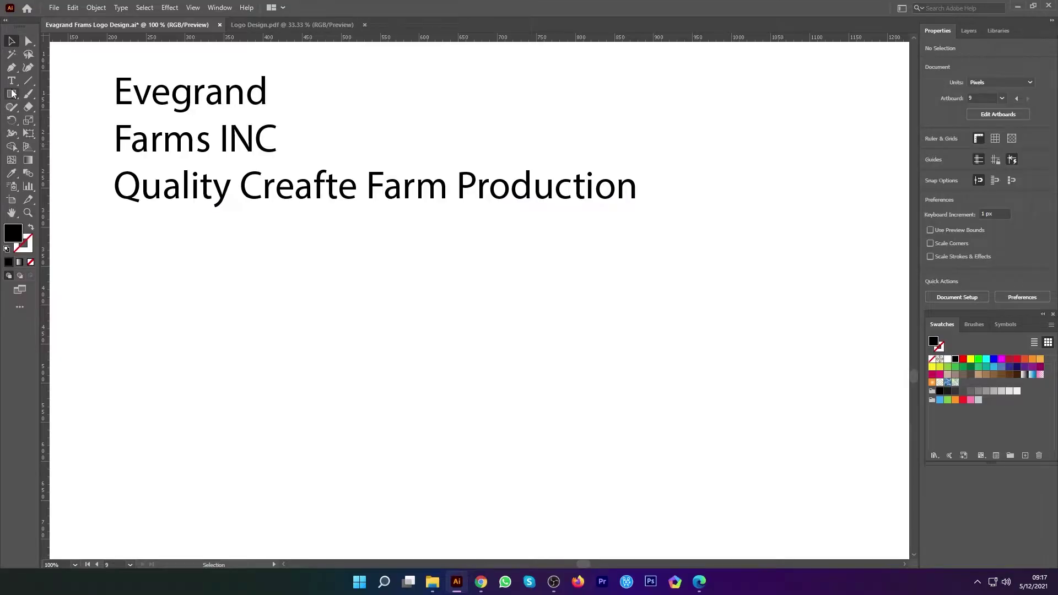
- Scale down the three-line brief text block in the artboard's upper-left area
scroll(144, 247, "down", 1)
scroll(145, 248, "down", 1)
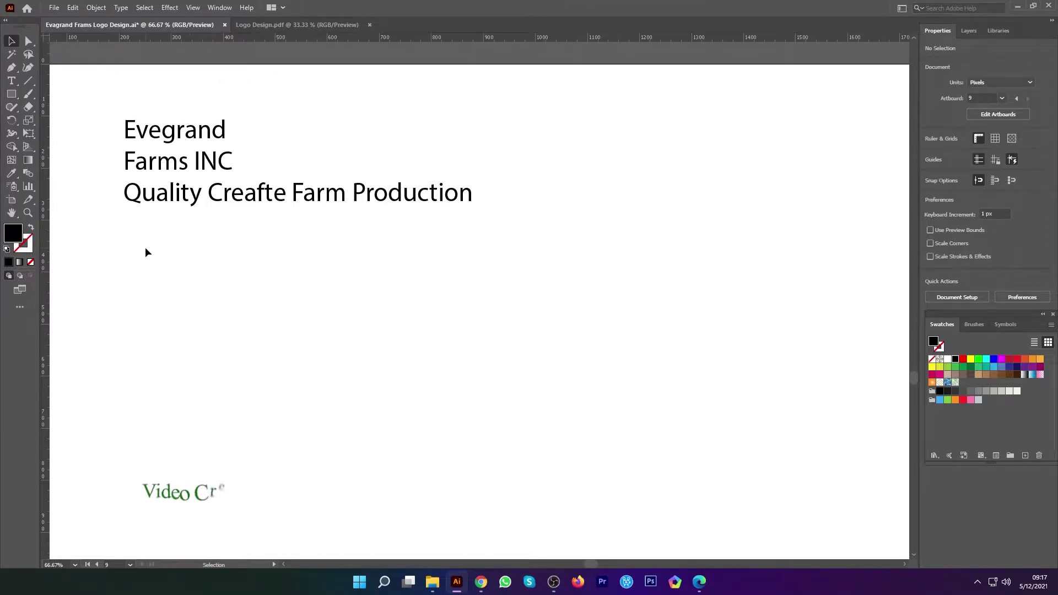
scroll(145, 248, "down", 2)
left_click_drag(171, 161, 155, 142)
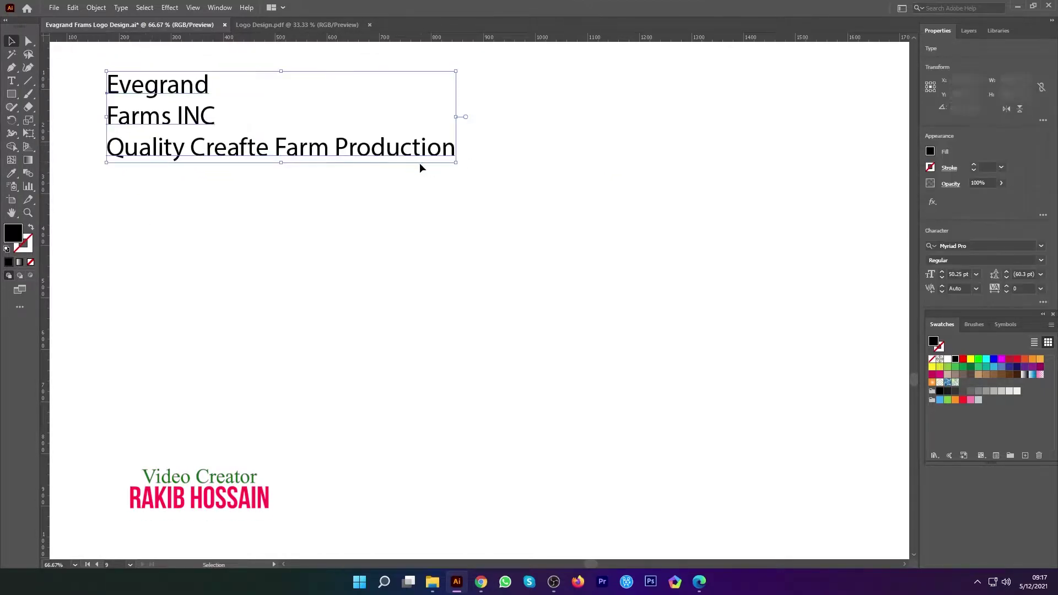
left_click_drag(456, 163, 294, 135)
left_click(279, 154)
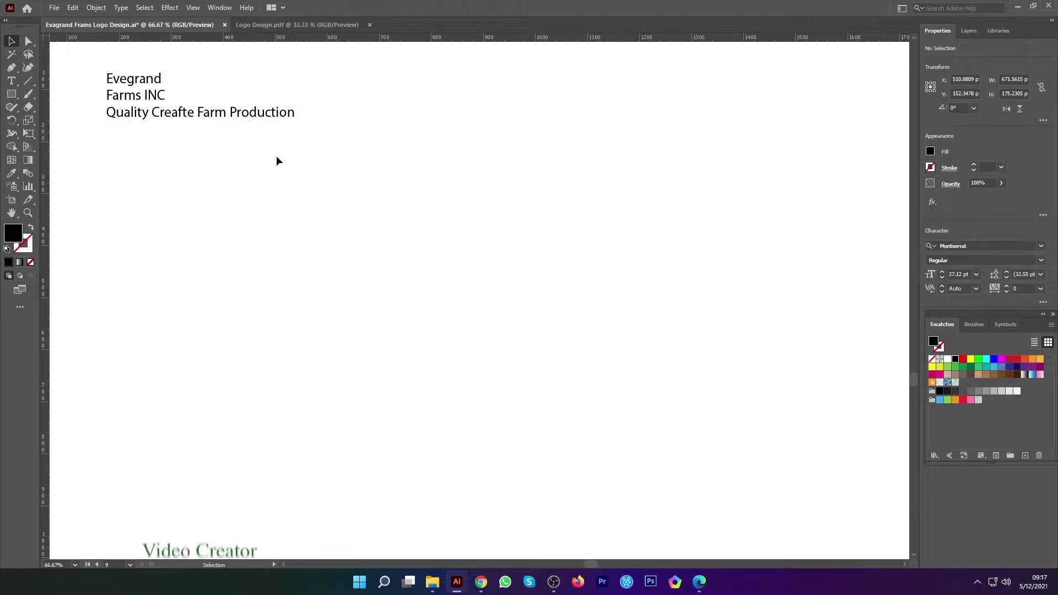
- Add a separate line of point text reading "Evegrand" below the brief text, near the middle of the artboard
left_click(13, 81)
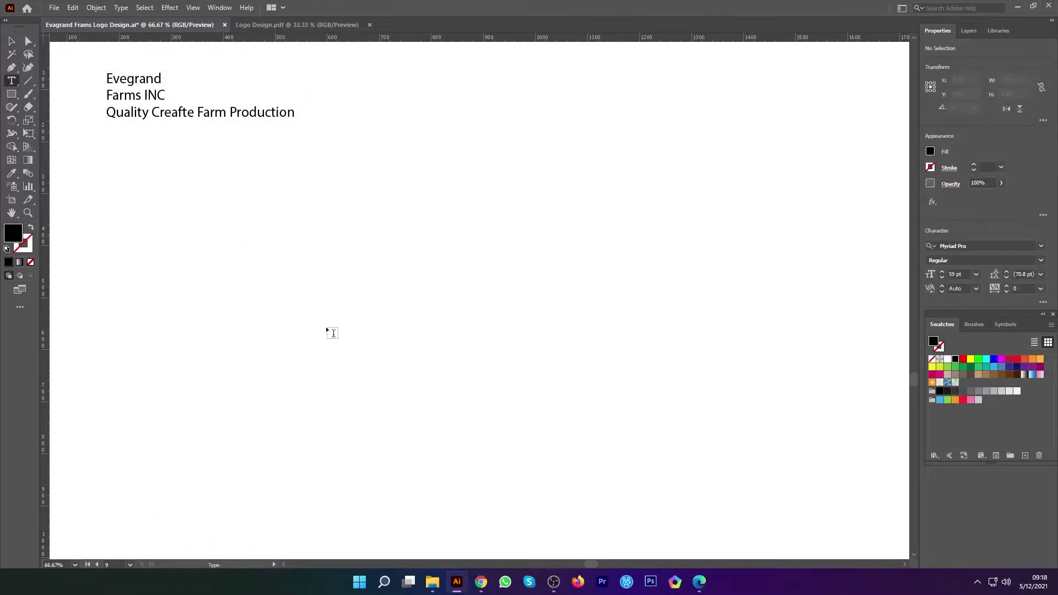
left_click(256, 299)
type("E")
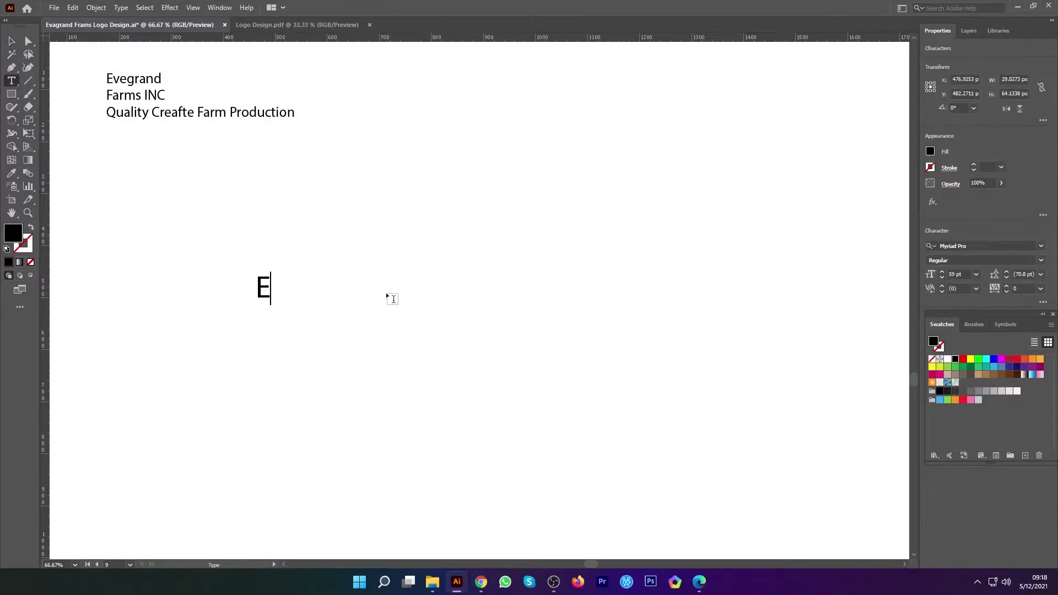
type("veg")
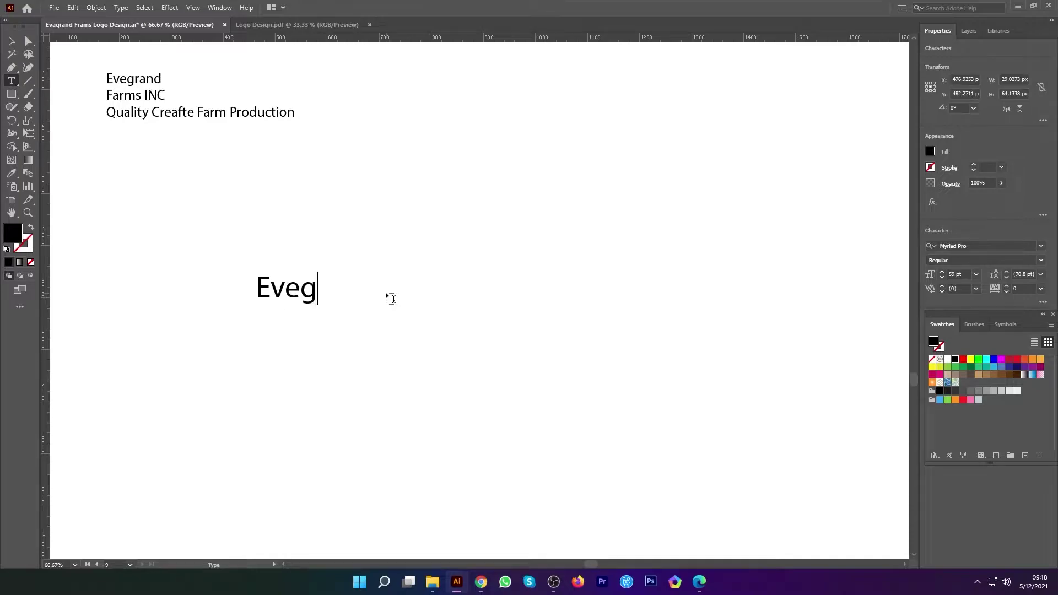
type("rand")
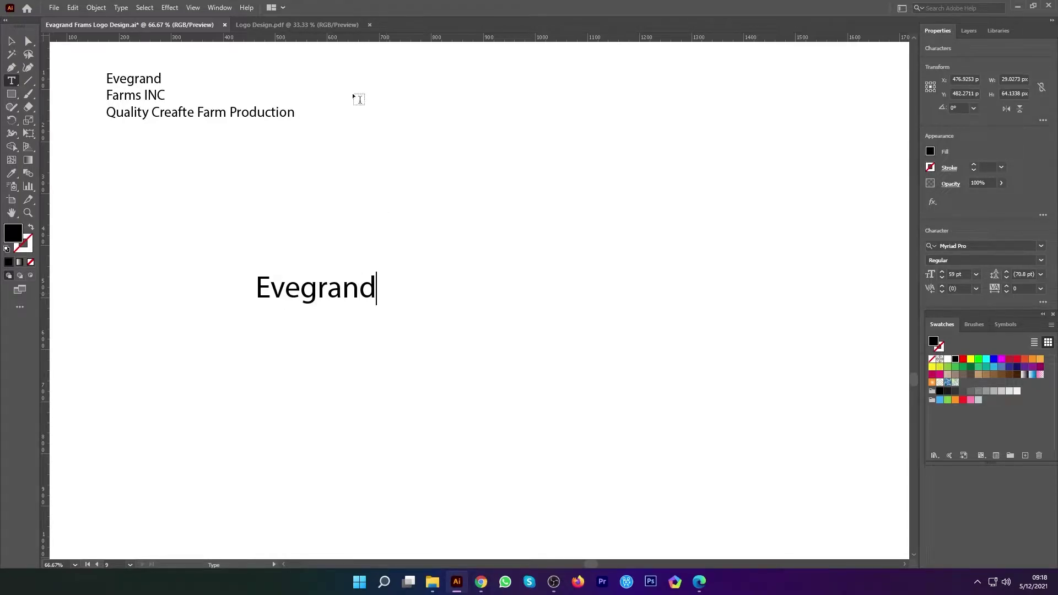
- Move the word Evegrand up and duplicate it downward at even spacing to form a column of nine copies
left_click(10, 41)
left_click_drag(323, 303, 325, 250)
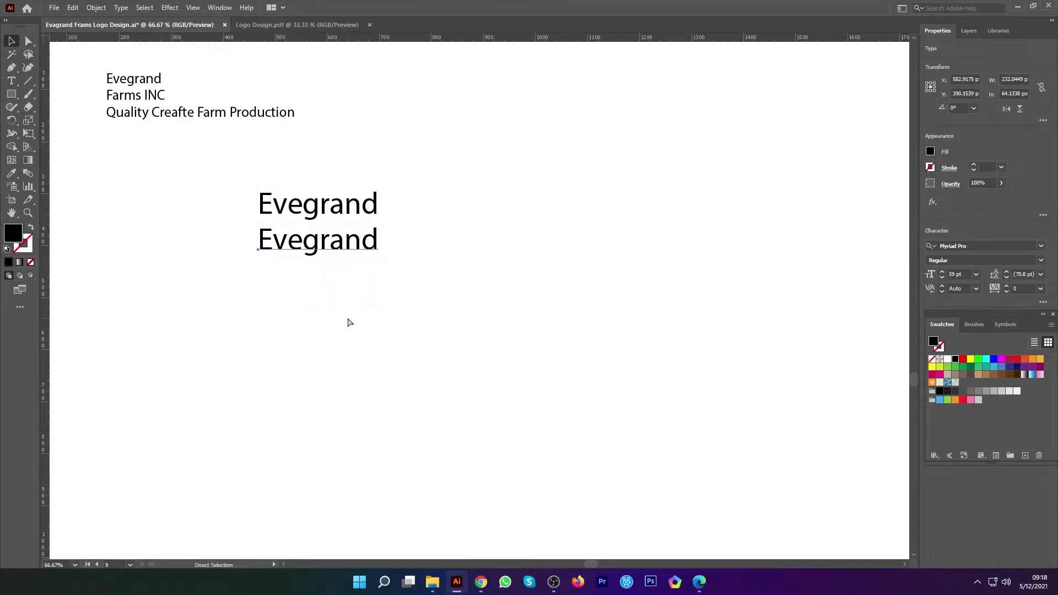
key("ctrl+d")
key("ctrl+d")
key("ctrl+d")
key("ctrl+d")
key("ctrl+d")
key("ctrl+d")
key("ctrl+d")
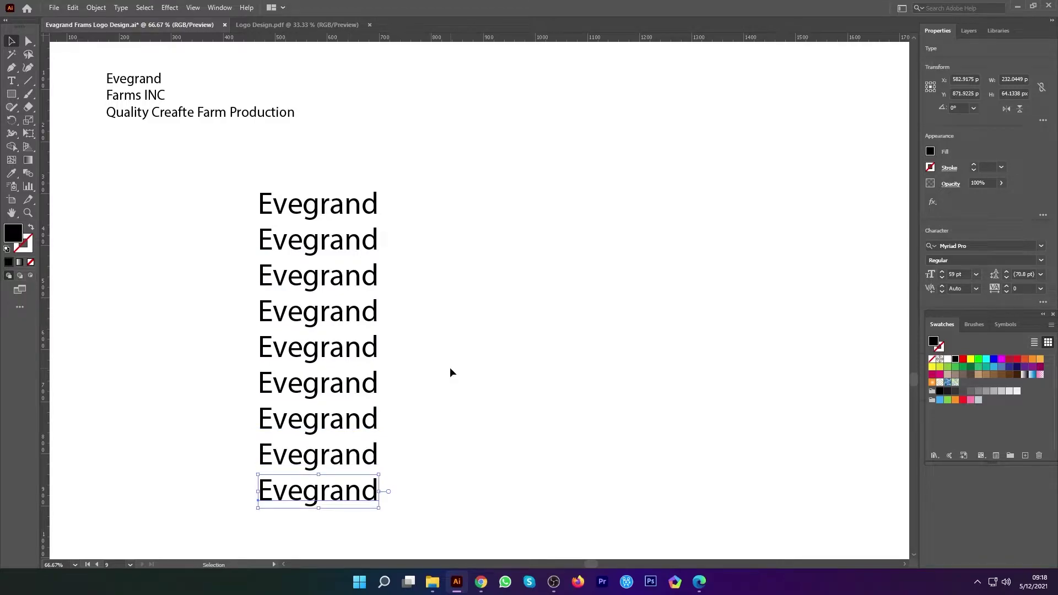
left_click(450, 367)
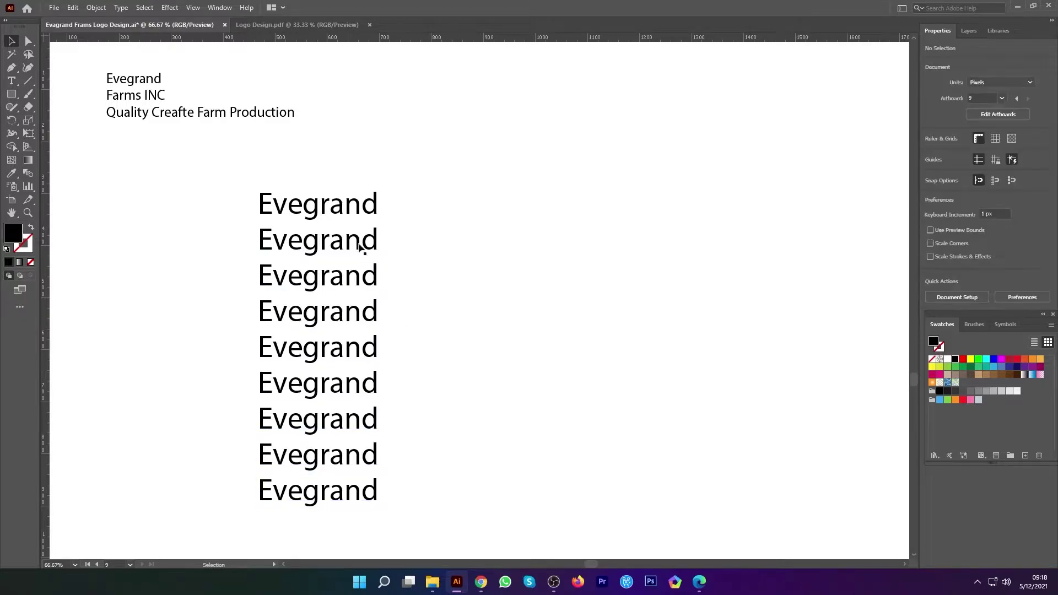
- Set the top three Evegrand copies in bold sans-serif fonts, including Montserrat SemiBold for the first and Gilroy for the third
left_click(352, 207)
left_click(985, 241)
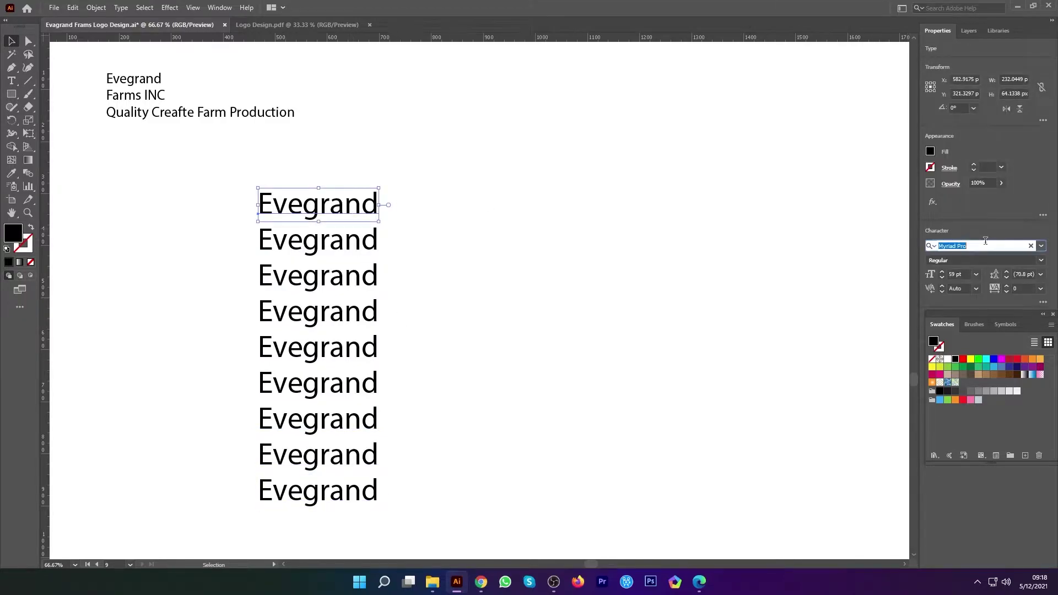
type("nex")
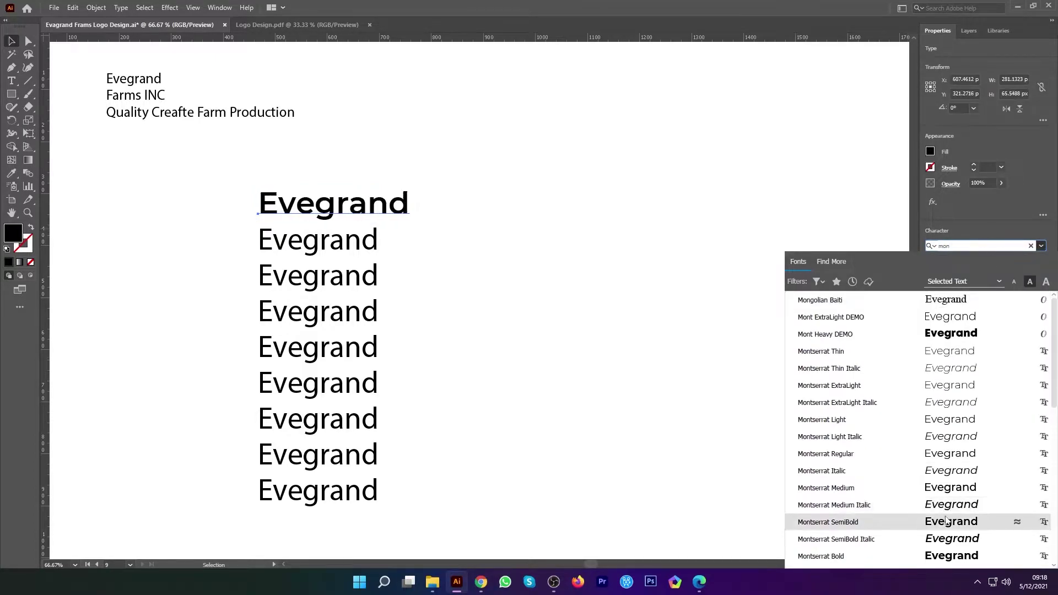
left_click(955, 300)
left_click(331, 276)
left_click(986, 245)
type("gilroy")
left_click(937, 437)
- Search the fonts for "metr" and apply a bold sans-serif match to the fourth Evegrand copy
left_click(331, 313)
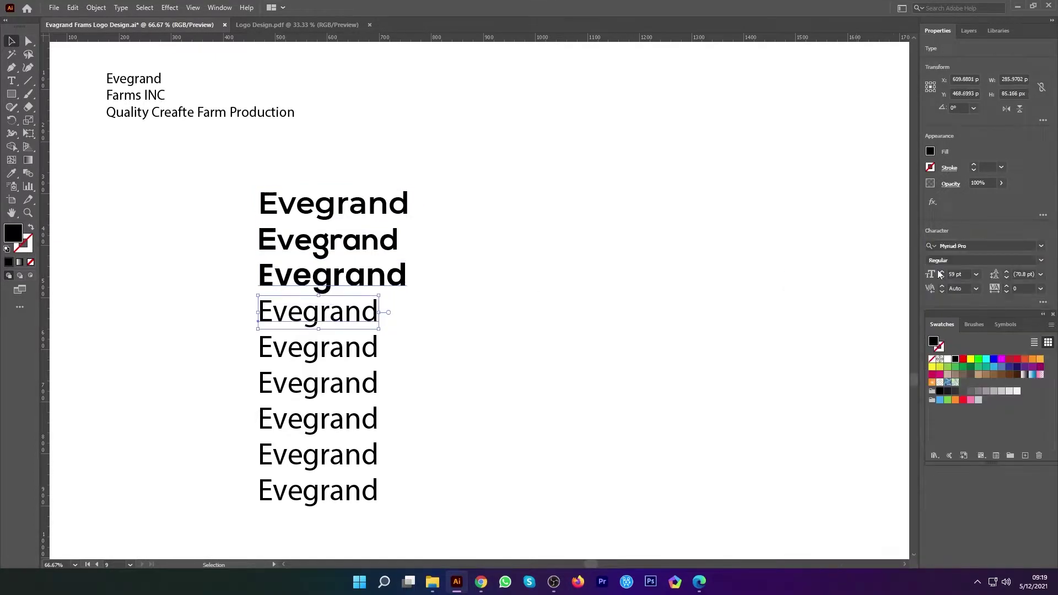
left_click(985, 246)
type("metr")
left_click(918, 492)
- Set the fifth Evegrand copy in a medium-weight rounded sans-serif font
left_click(331, 348)
left_click(985, 245)
left_click(1041, 246)
scroll(983, 436, "down", 3)
left_click(984, 444)
- Set the sixth Evegrand copy in a classic serif font and the seventh in a decorative high-contrast serif
left_click(331, 384)
left_click(1041, 246)
scroll(959, 460, "down", 20)
left_click(953, 471)
left_click(331, 420)
left_click(1041, 246)
scroll(968, 480, "down", 20)
left_click(960, 416)
- Set the eighth Evegrand copy in a heavy swash serif font and the ninth in MADE Sunflower Regular
left_click(331, 456)
left_click(1041, 246)
scroll(961, 478, "down", 20)
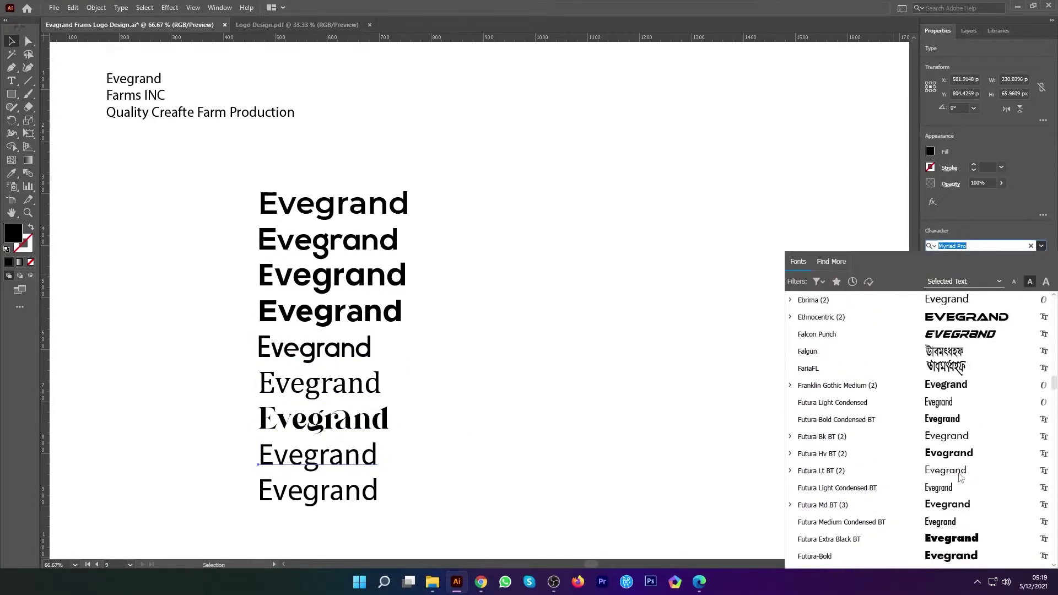
scroll(959, 475, "down", 15)
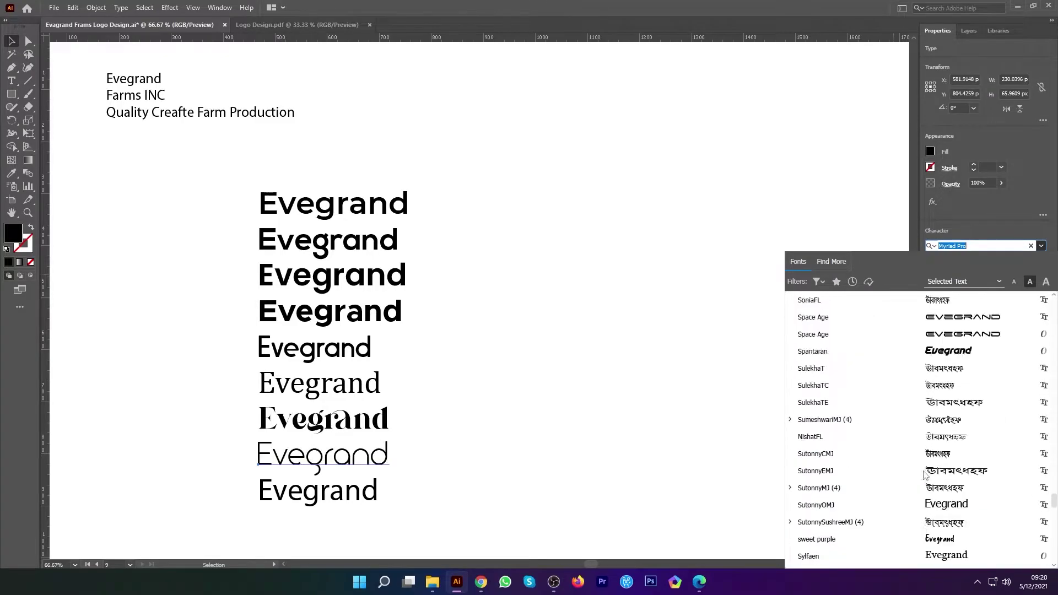
left_click(944, 389)
left_click(331, 491)
left_click(1041, 246)
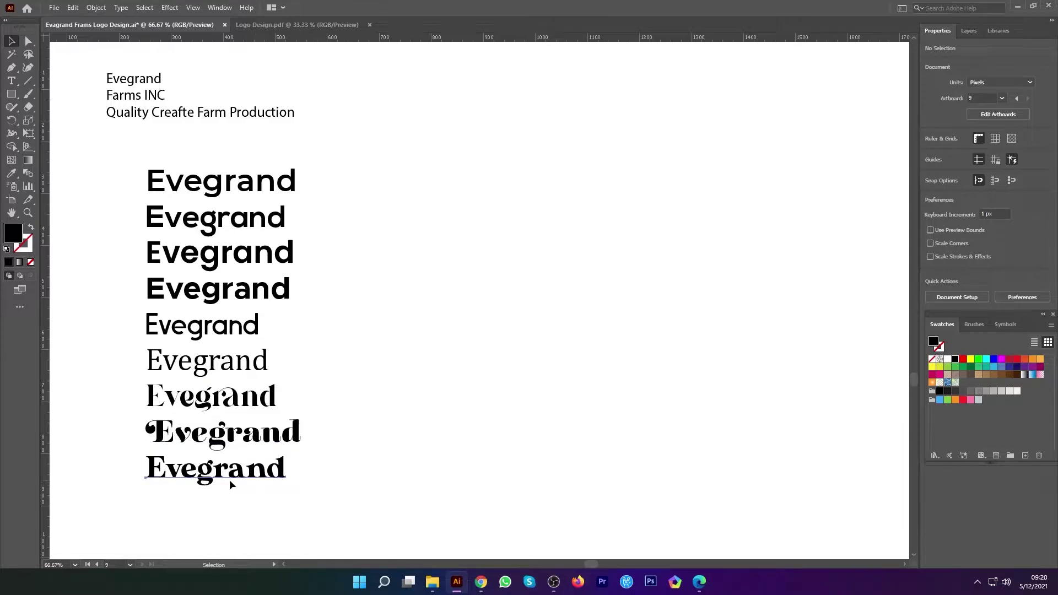
- Move the MADE Sunflower copy out of the column into the empty area beside it and enlarge it
left_click_drag(229, 480, 563, 308)
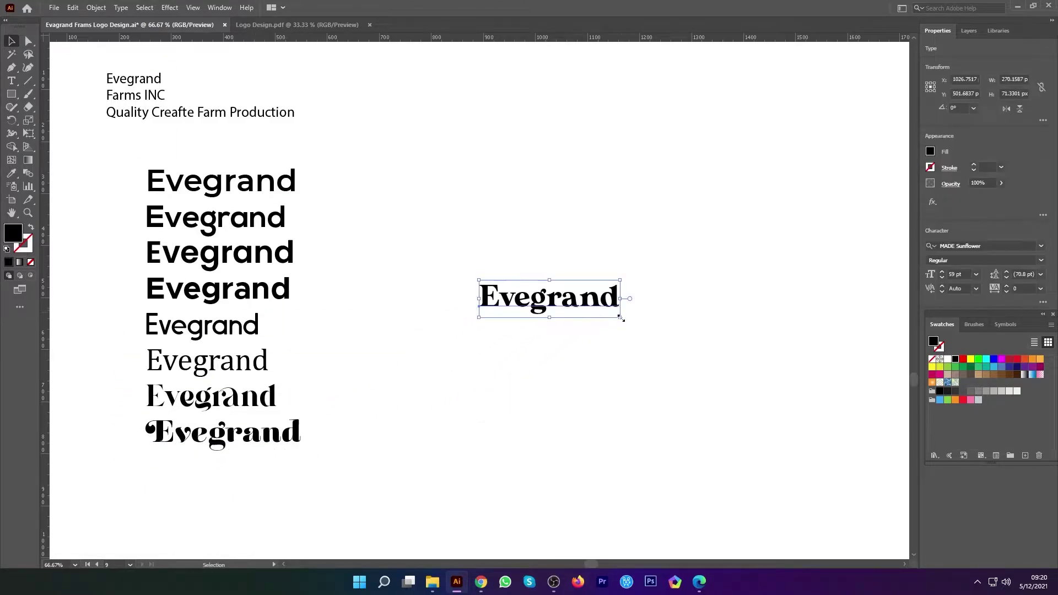
left_click_drag(628, 322, 704, 359)
left_click(668, 406)
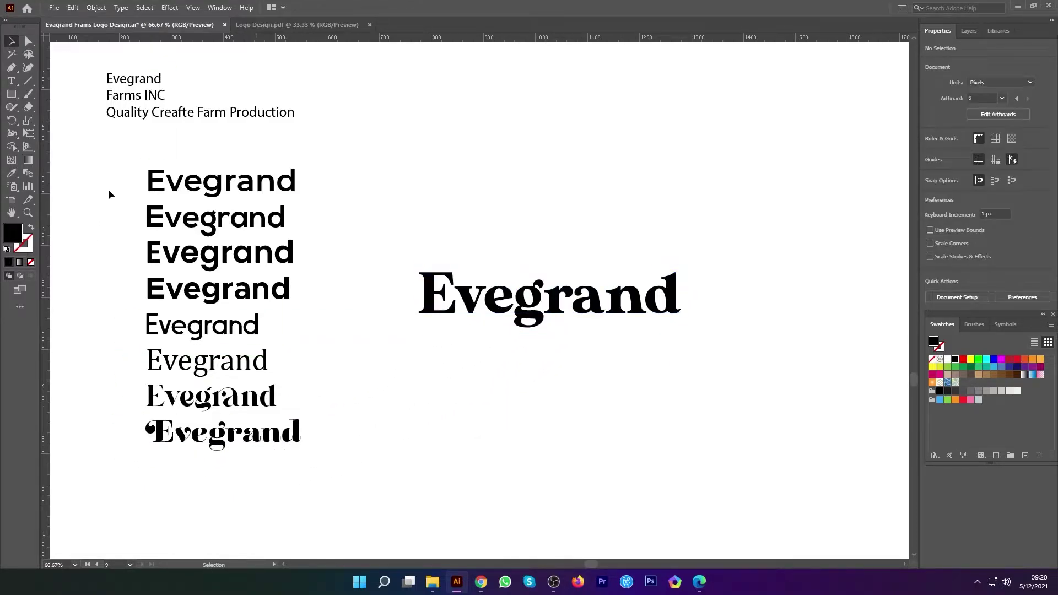
- Scale down the remaining eight font samples together and place them directly below the brief text
left_click_drag(157, 213, 337, 469)
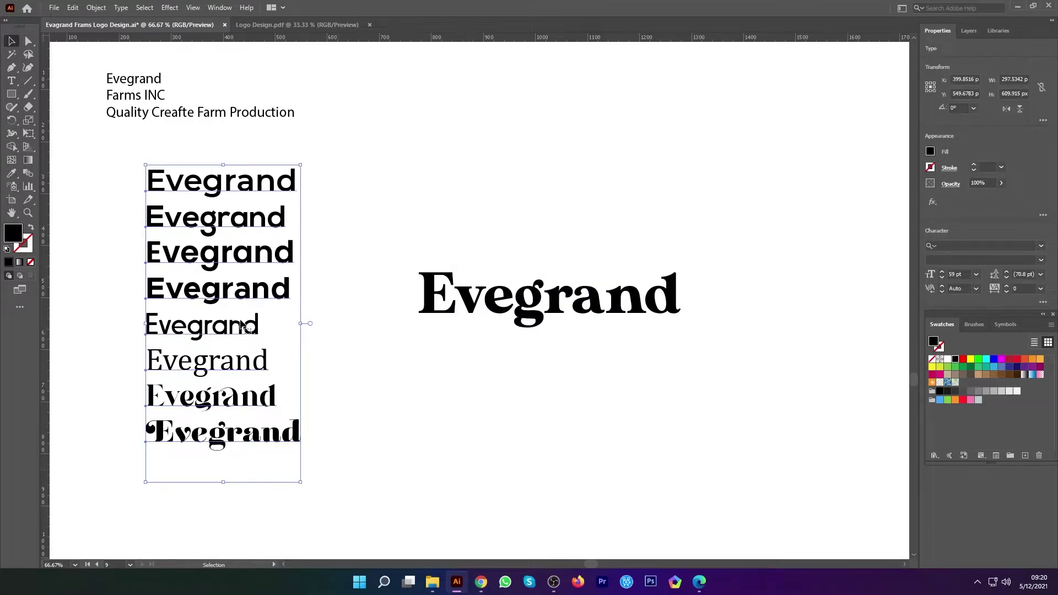
left_click_drag(300, 164, 259, 251)
left_click_drag(241, 293, 160, 182)
left_click(331, 229)
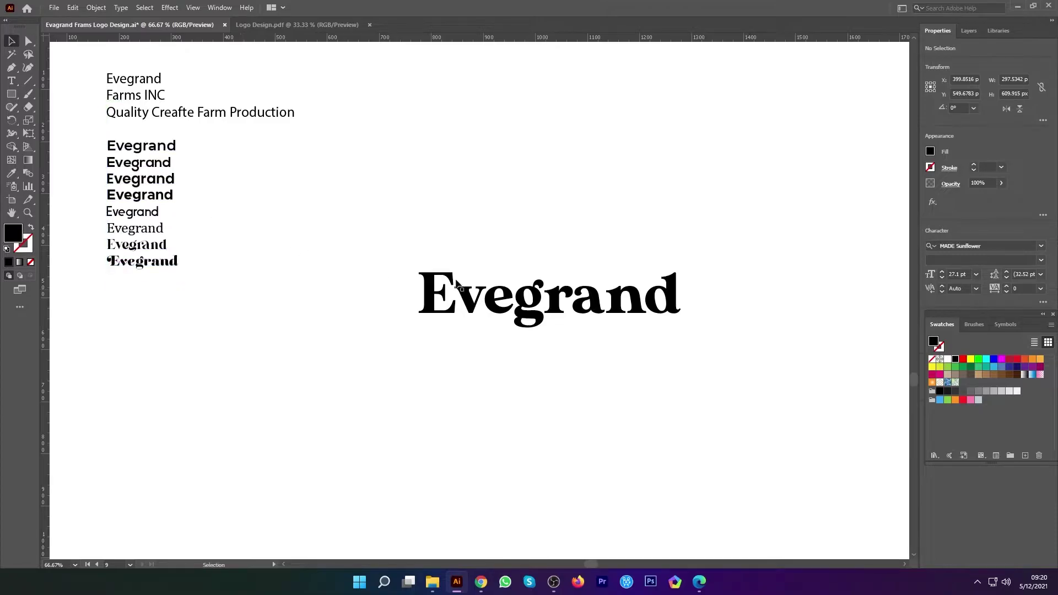
- Shift the main Evegrand wordmark slightly down and enlarge it to about 589 px wide
scroll(669, 300, "up", 1)
left_click_drag(526, 308, 525, 343)
left_click_drag(686, 387, 720, 430)
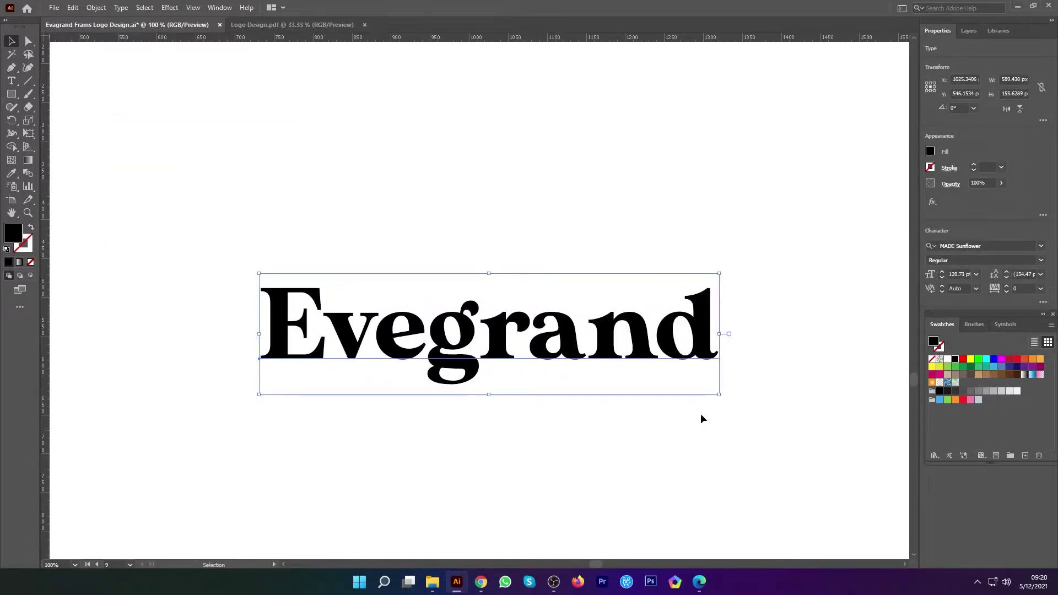
- Convert the main Evegrand wordmark from live text to outlines
left_click(563, 204)
left_click(525, 313)
right_click(526, 310)
left_click(551, 404)
left_click(551, 428)
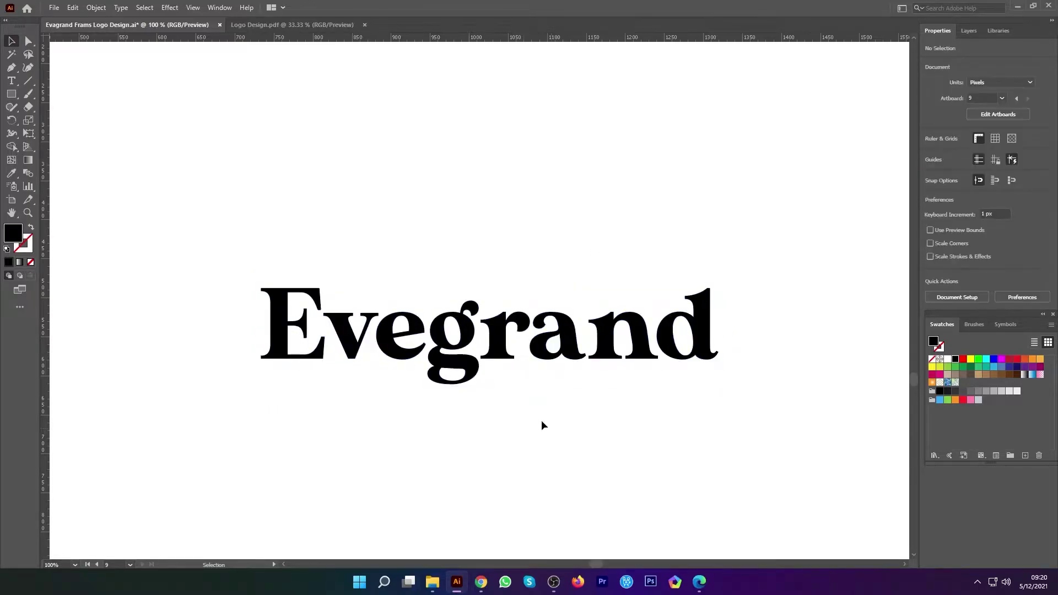
- Draw a small closed Pen shape across the base of the g's ear, following the curve of its bowl
scroll(457, 314, "up", 1)
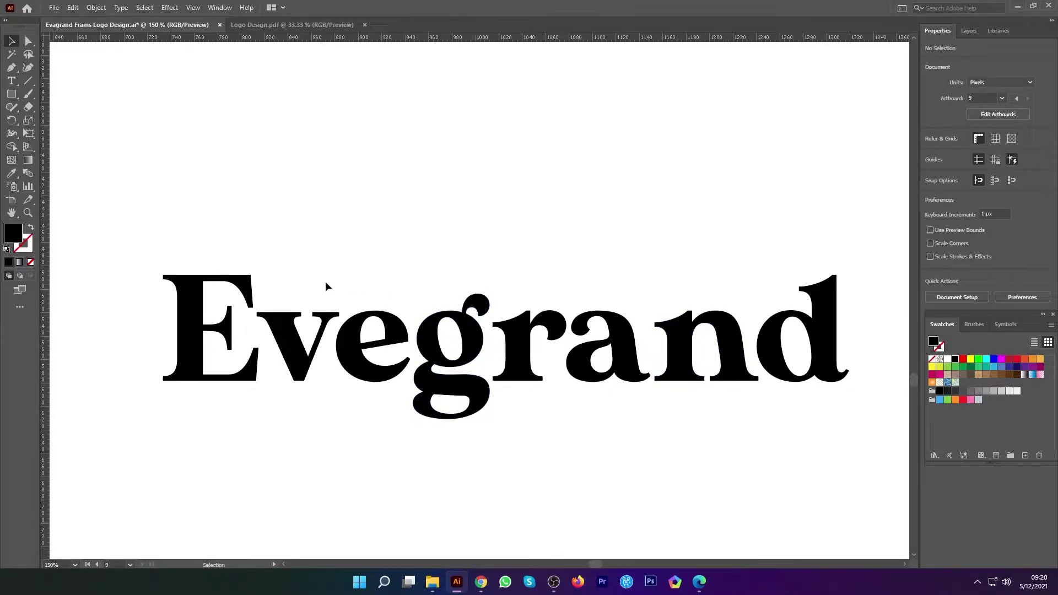
key("p")
scroll(468, 308, "up", 5)
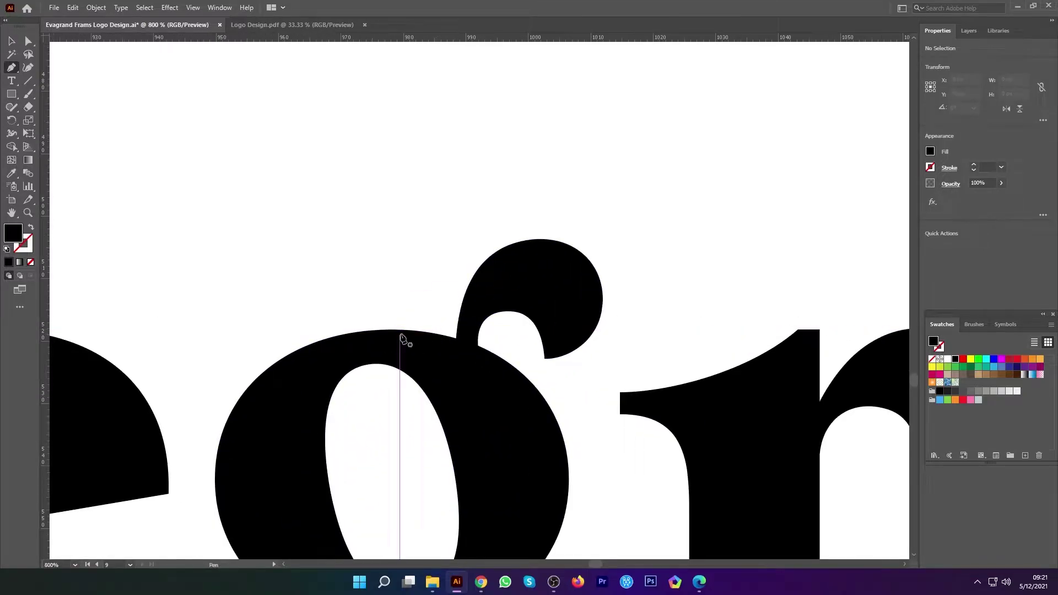
left_click(439, 335)
left_click_drag(498, 356, 515, 369)
left_click(498, 356)
left_click(512, 335)
left_click(407, 270)
left_click(440, 335)
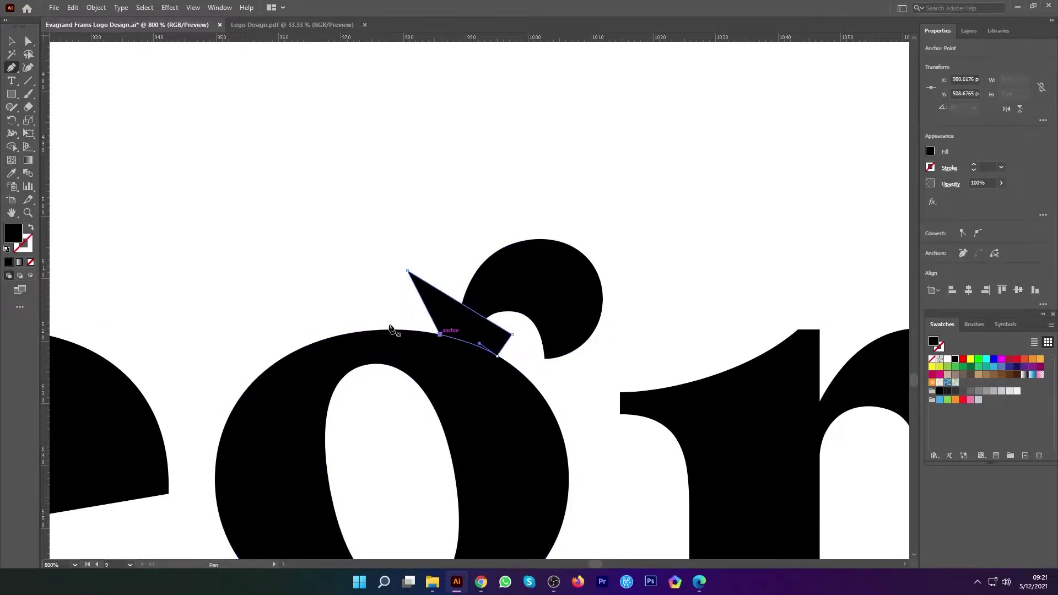
- Cut the ear off the g with the Shape Builder, using the drawn shape and the wordmark
scroll(396, 332, "down", 3)
left_click(11, 42)
mouse_move(352, 199)
left_mouse_down()
mouse_move(403, 336)
mouse_move(365, 308)
left_mouse_up()
left_click(12, 147)
left_click(407, 307, "alt")
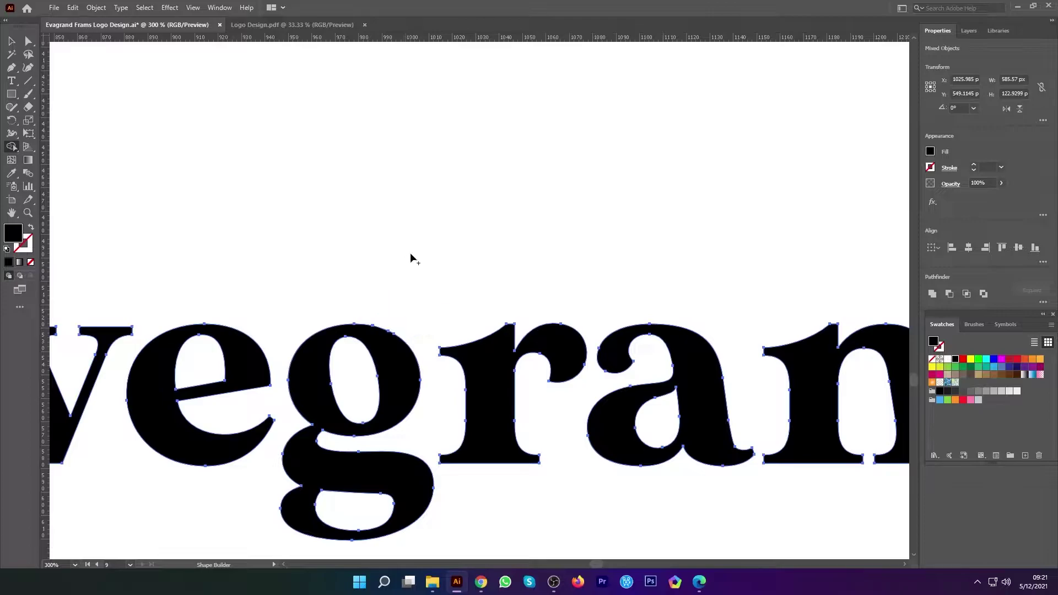
left_click(10, 41)
left_click(344, 198)
scroll(332, 253, "down", 3)
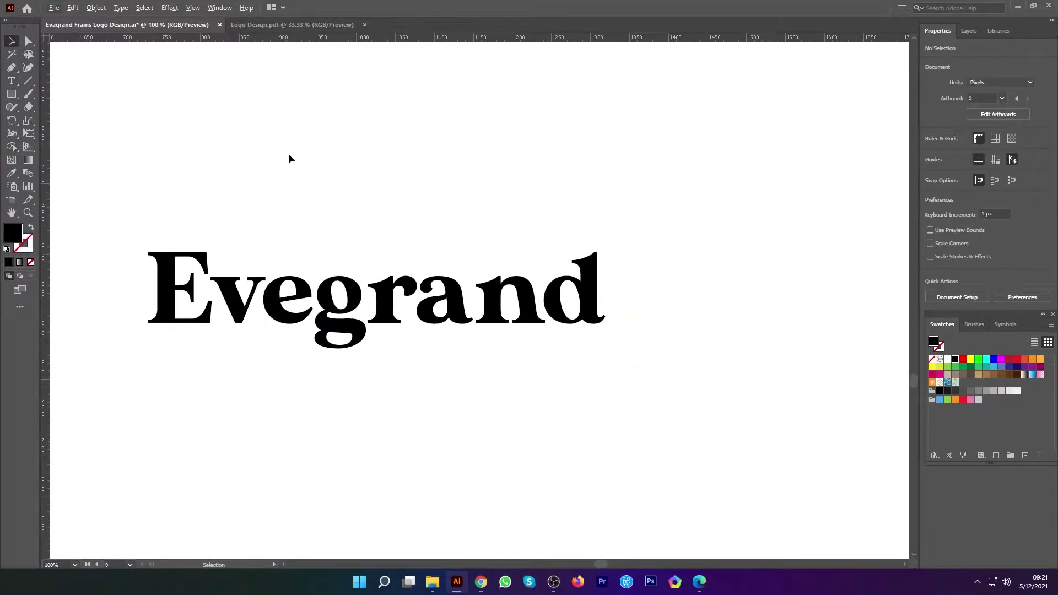
- Draw an open three-sided Pen path from the top of the r up, across and down to the d, about 261 by 109 px
left_click(11, 67)
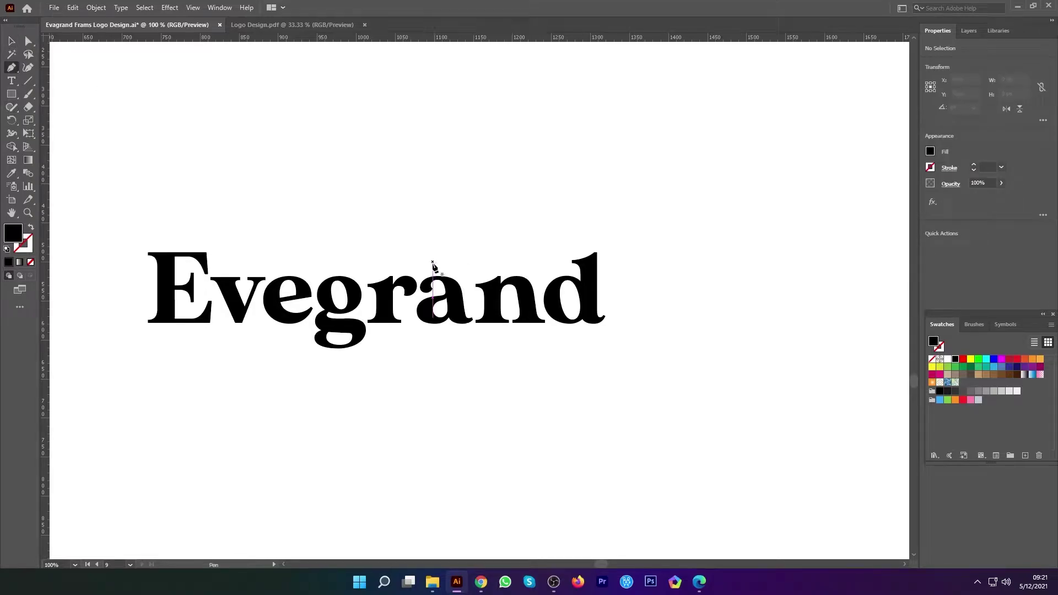
scroll(433, 264, "up", 1)
left_click(360, 283)
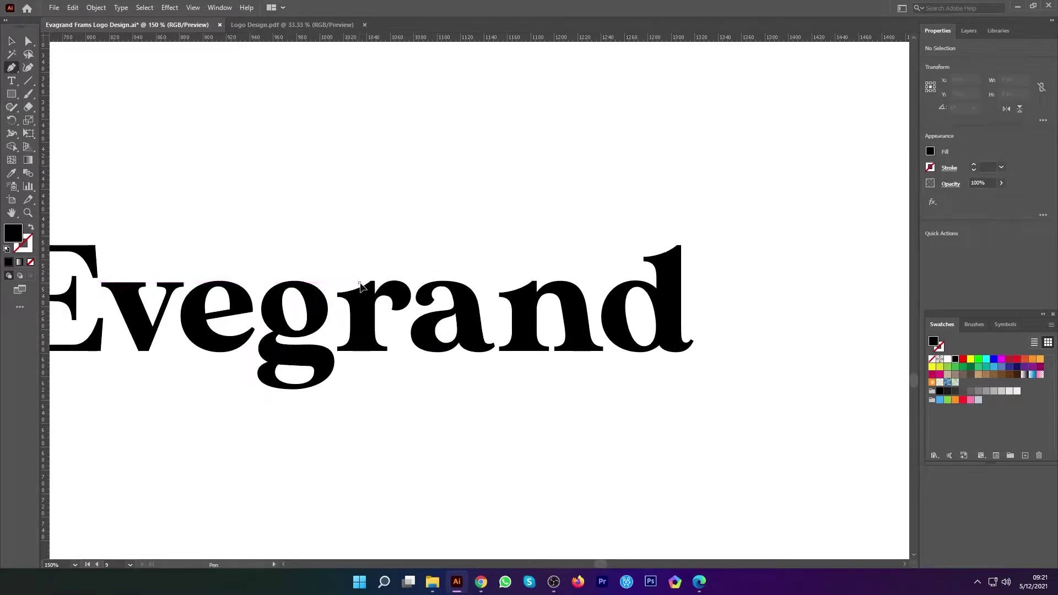
left_click(360, 155)
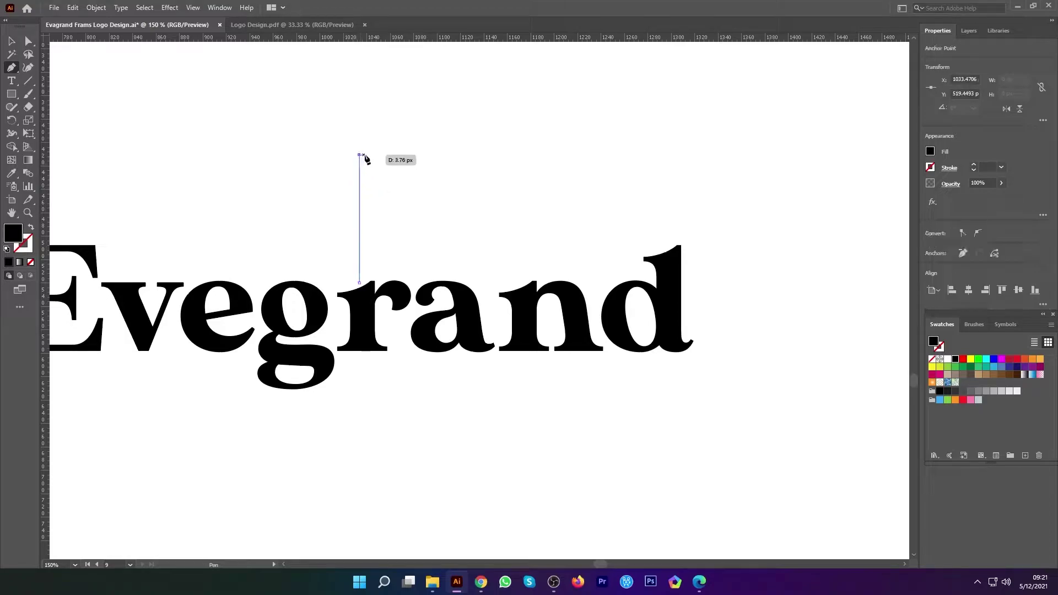
left_click(664, 155)
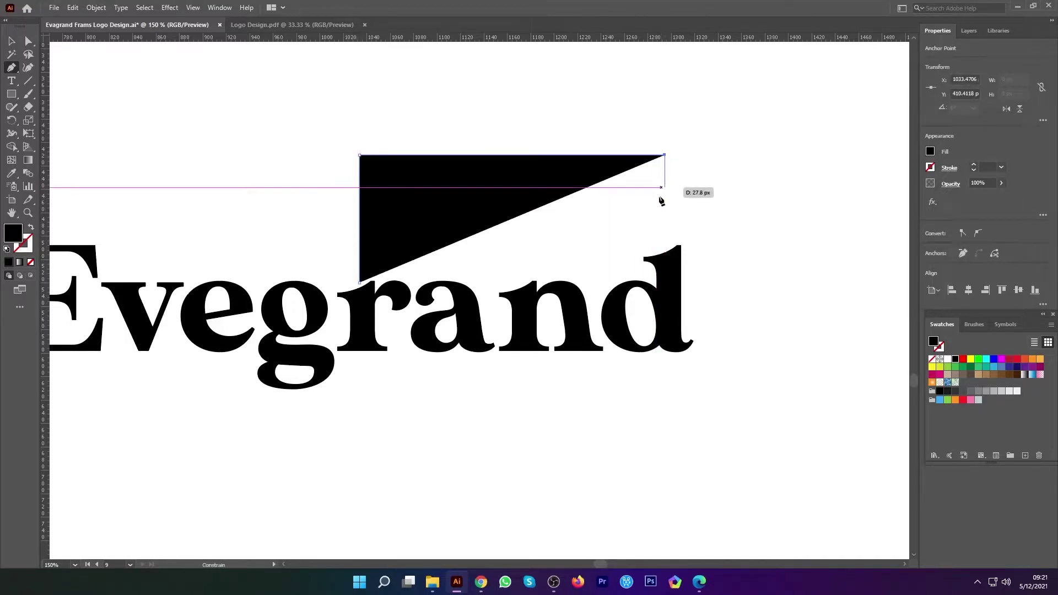
left_click(665, 244)
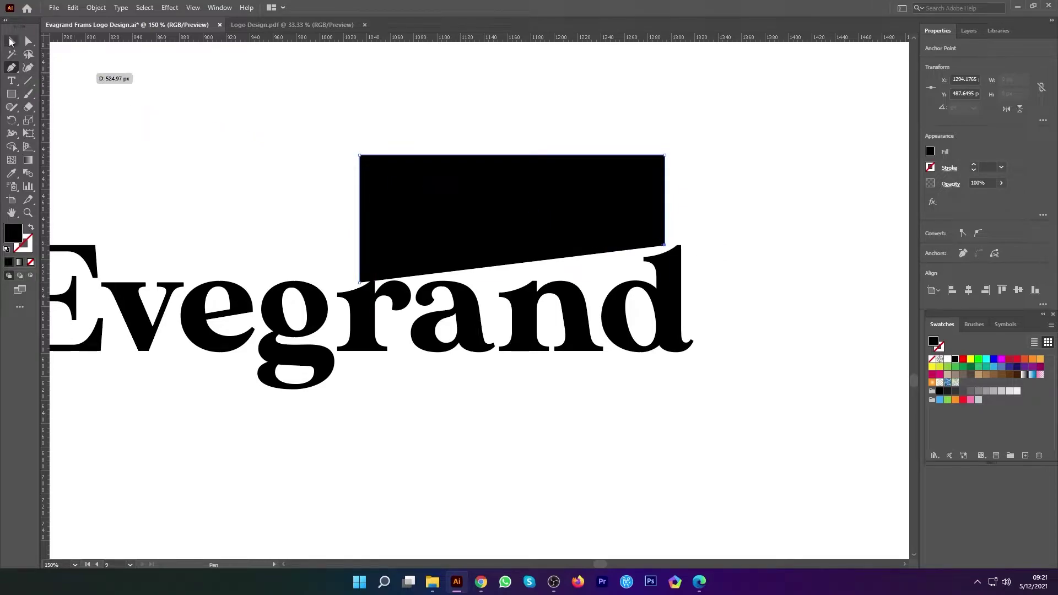
- Remove the fill from the three-sided path and give it an 11 pt stroke
left_click(10, 42)
left_click(930, 152)
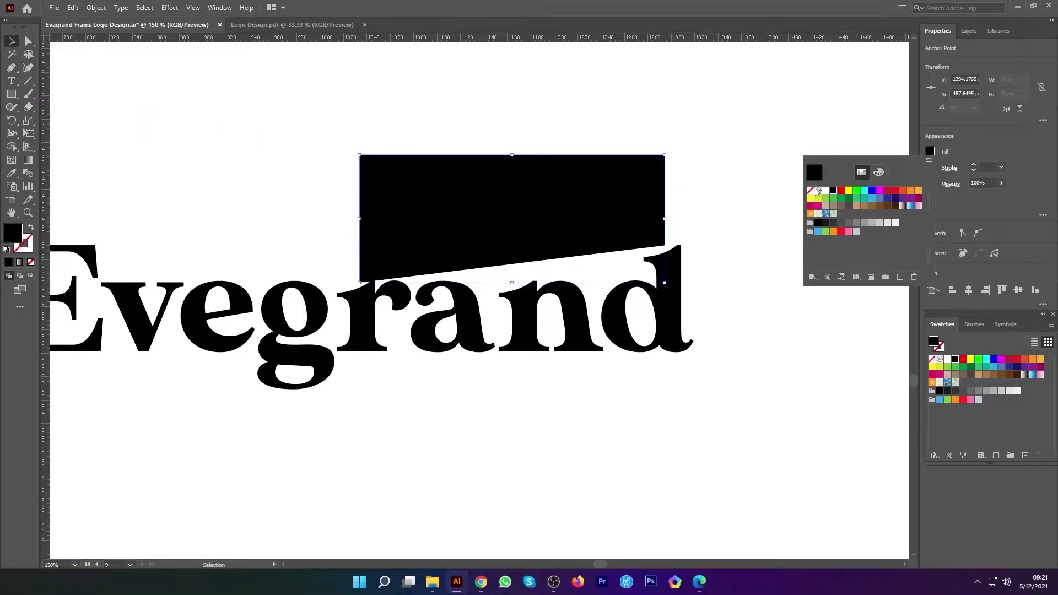
left_click(810, 190)
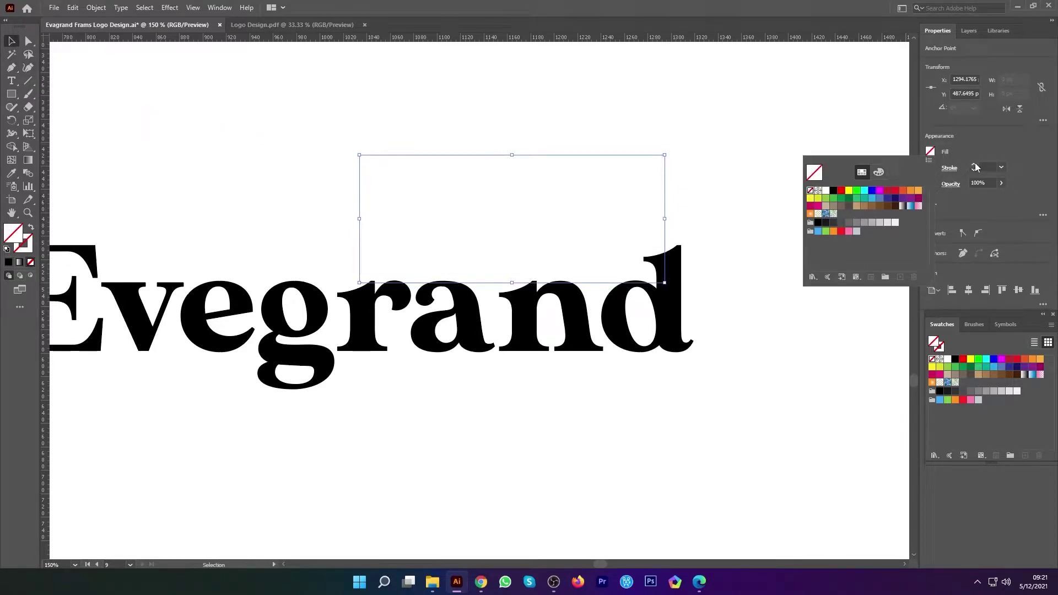
left_click(975, 165)
left_click(975, 164)
left_click(975, 165)
left_click(975, 165)
left_click(975, 165)
left_click(975, 165)
left_click(975, 165)
left_click(975, 165)
left_click(974, 165)
left_click(975, 165)
- Color the three-sided path's stroke green and set its weight to 16 pt
left_click(930, 166)
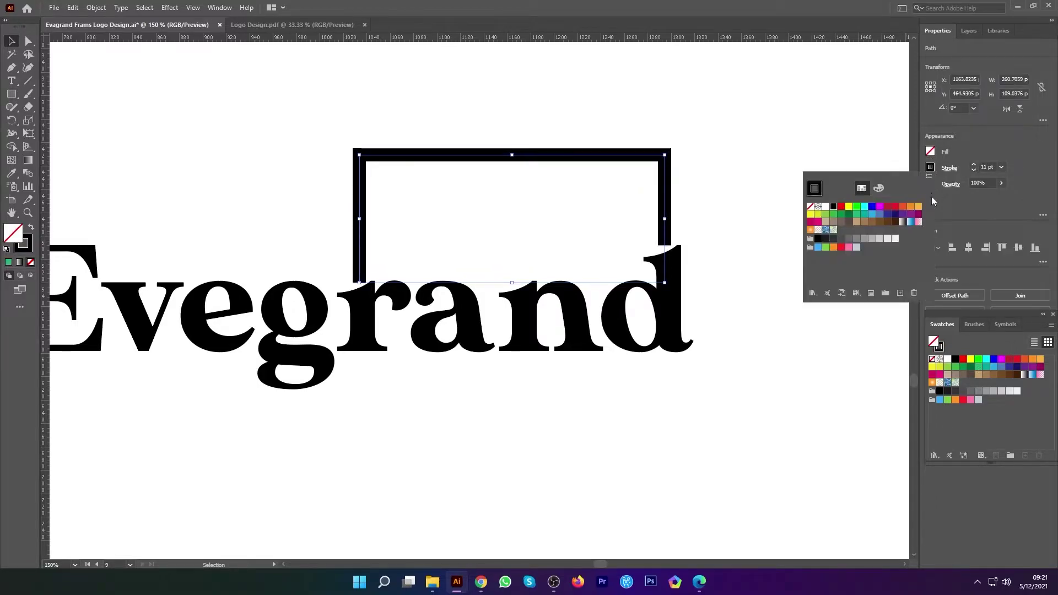
left_click(857, 215)
left_click(974, 165)
left_click(974, 166)
left_click(974, 166)
left_click(973, 166)
left_click(973, 165)
- Move the green path down over the d's stem and set its stroke to 20 pt to match the stem
scroll(746, 243, "up", 2)
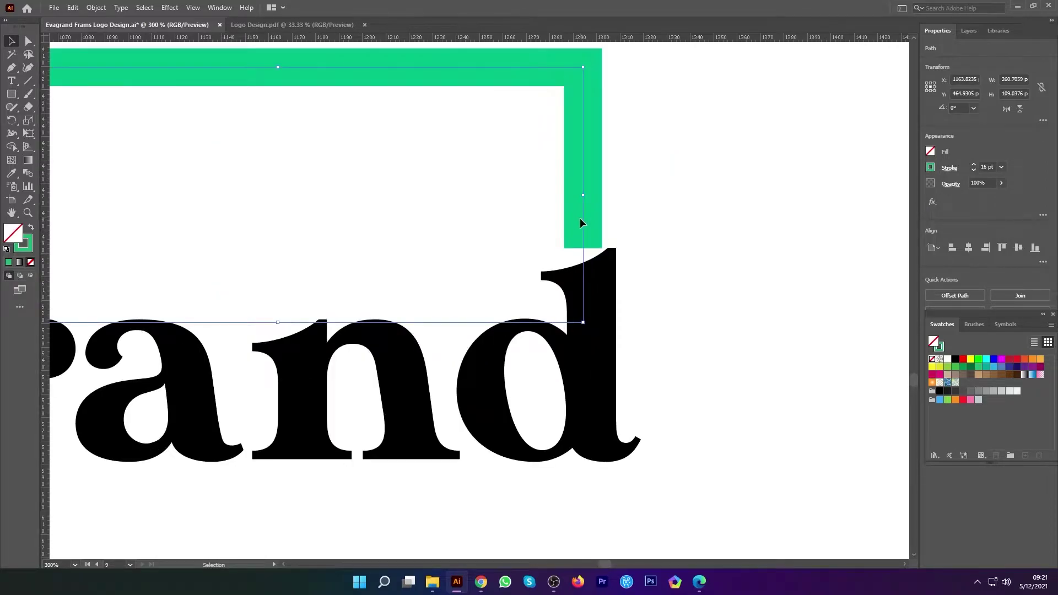
left_click_drag(582, 228, 592, 301)
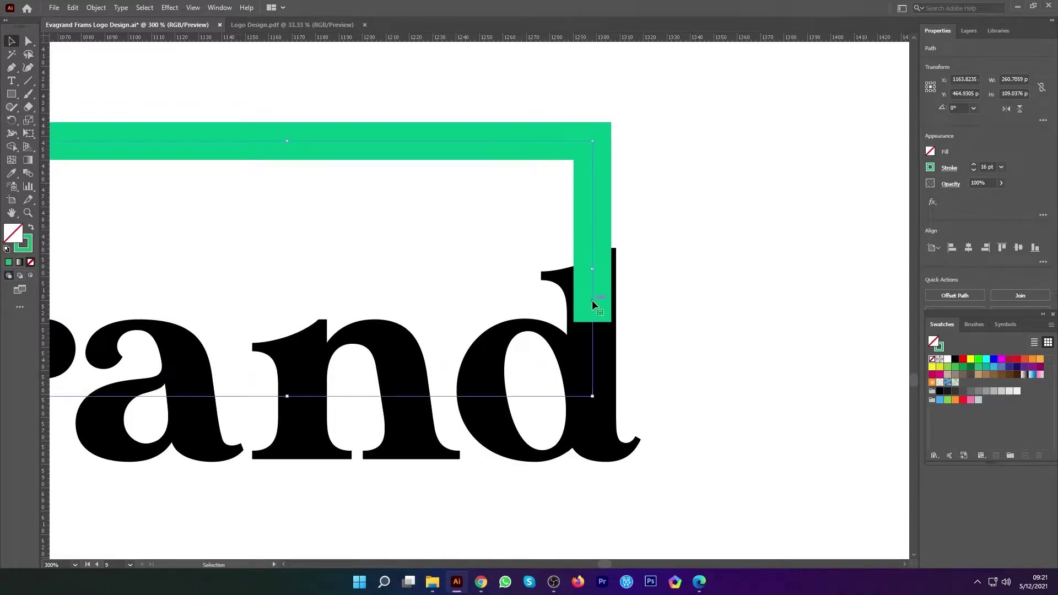
left_click(974, 165)
left_click(973, 166)
left_click(974, 165)
left_click(974, 165)
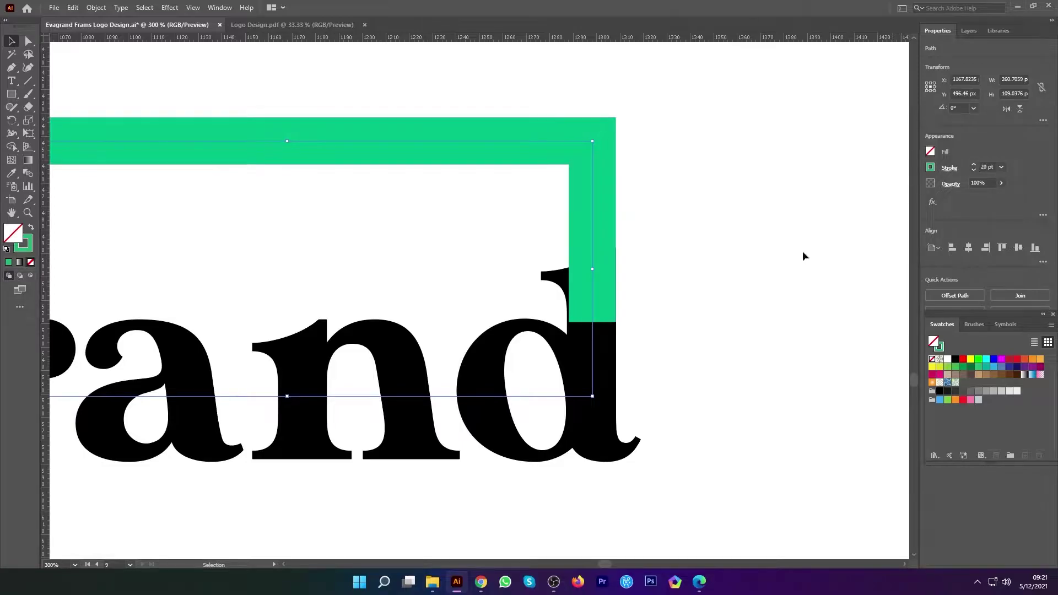
- Shift the wordmark about 0.4 px to the right and set the green path's stroke weight to 21 pt
scroll(614, 312, "up", 2)
scroll(560, 303, "up", 1)
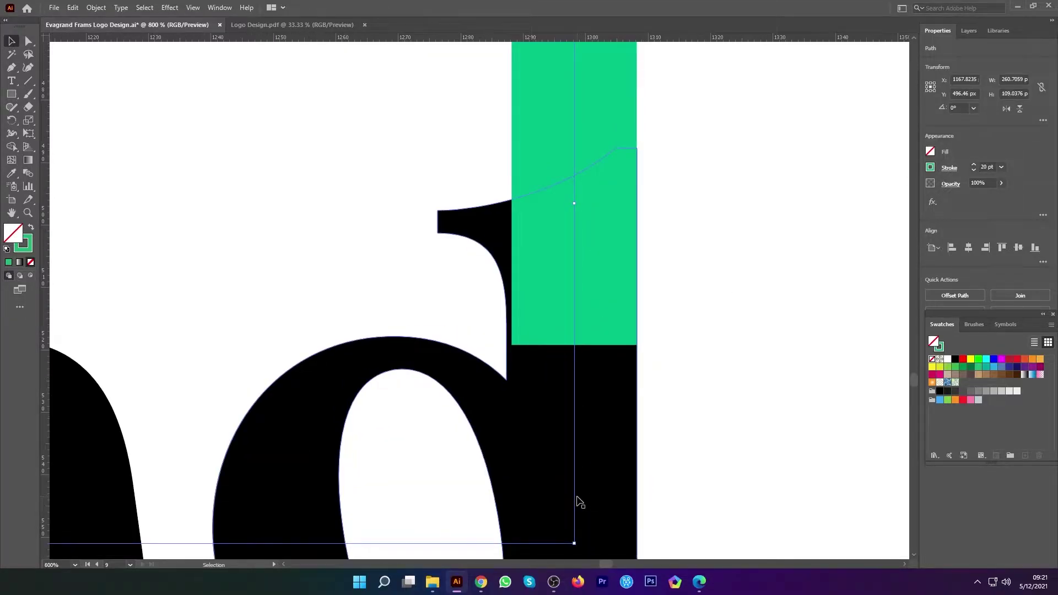
left_click(573, 503)
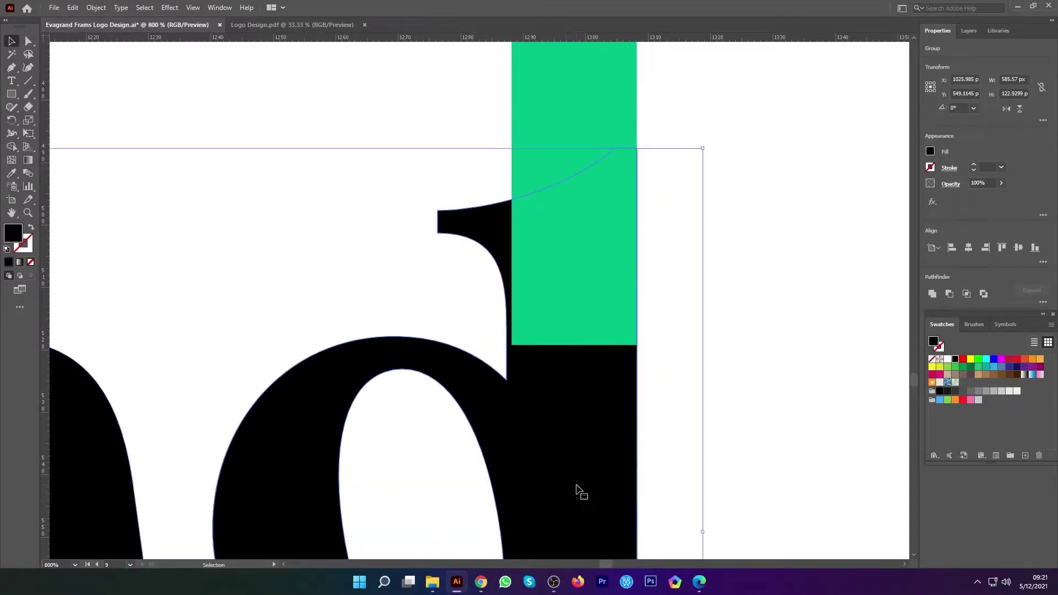
left_click_drag(576, 484, 579, 484)
left_click(693, 329)
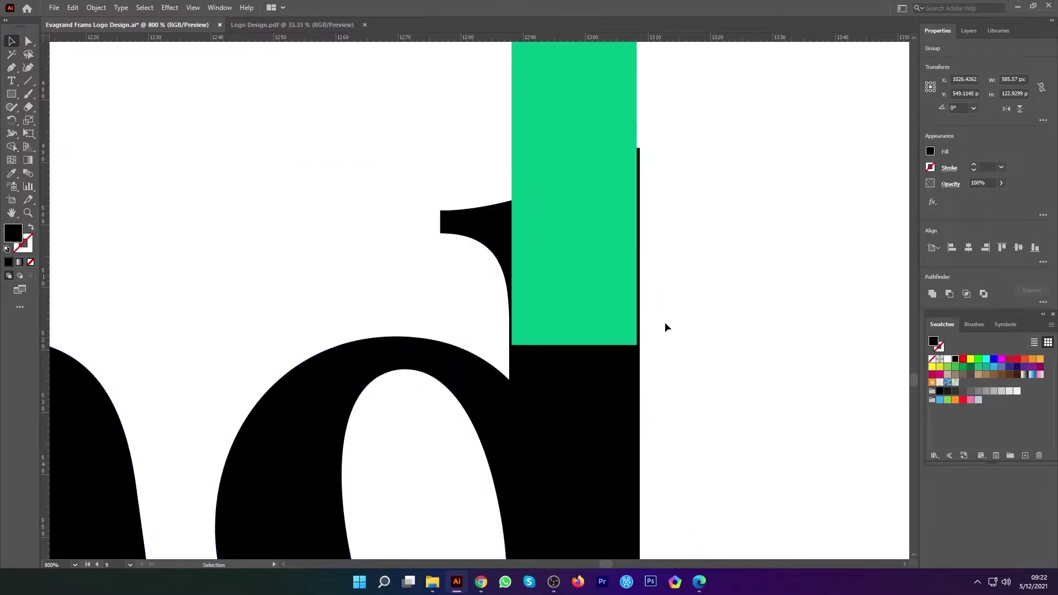
left_click_drag(457, 99, 663, 118)
left_click(973, 165)
scroll(735, 279, "down", 4)
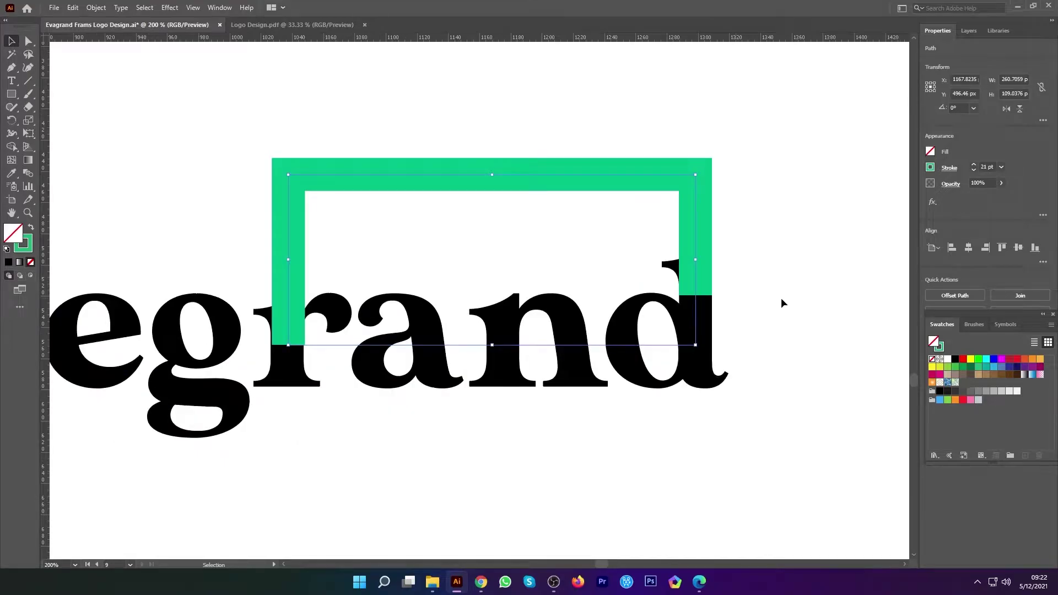
left_click(781, 298)
- Move the two anchor points of the green path's right leg left to above the n, narrowing the path to about 131 px
key("a")
scroll(289, 308, "down", 1)
left_click(591, 298)
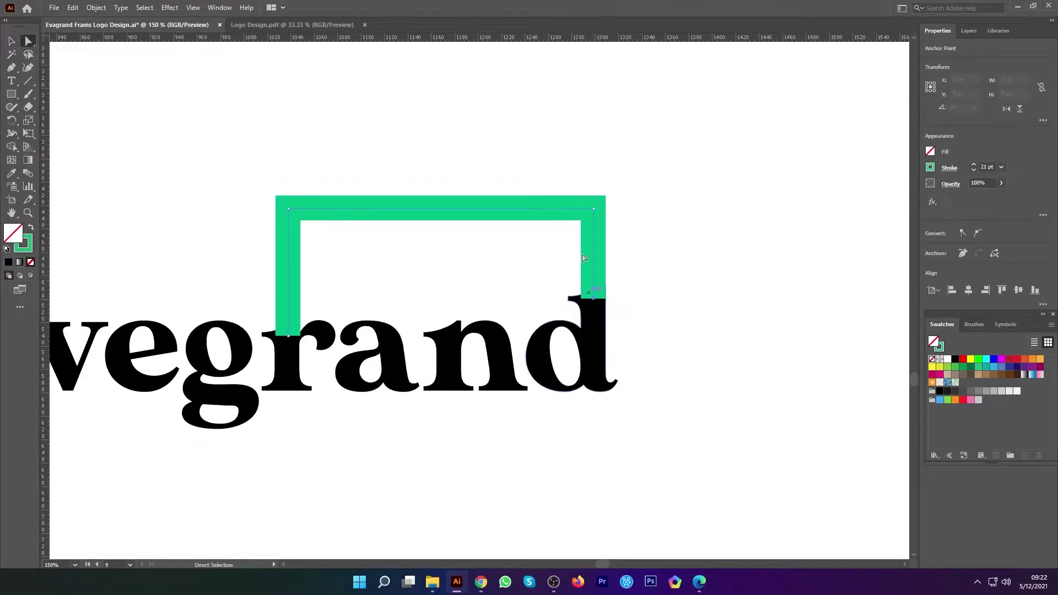
left_click(594, 210, "shift")
key("shift+Left")
key("shift+Left")
key("shift+Left")
key("shift+Left")
key("shift+Left")
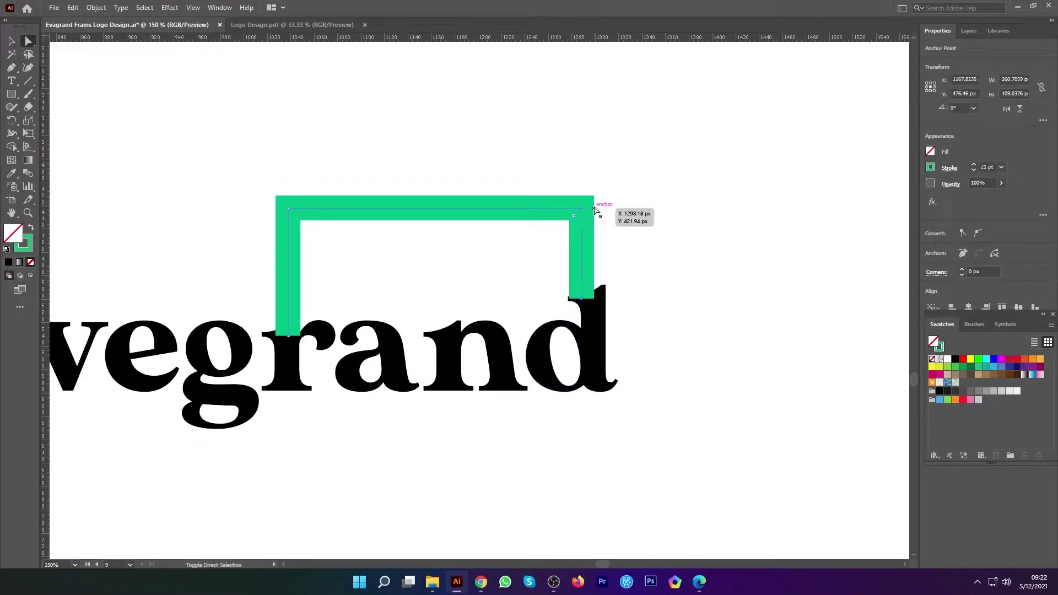
key("shift+Left")
key("shift+Left")
key("shift+Left")
key("shift+Left")
key("shift+Left")
key("shift+Left")
key("shift+Left")
key("shift+Left")
key("shift+Left")
key("shift+Left")
key("shift+Left")
key("shift+Left")
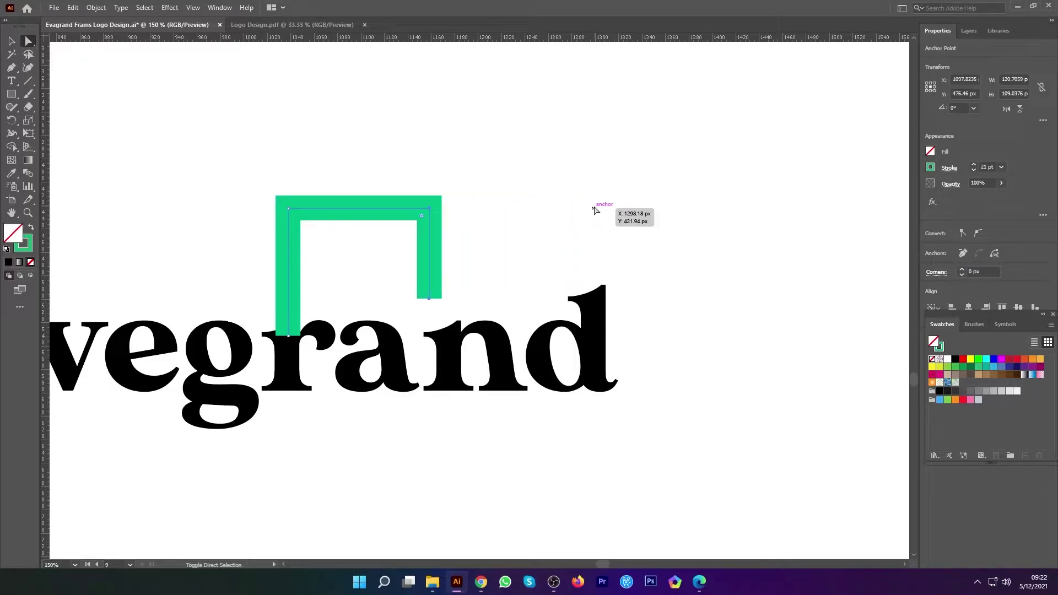
key("shift+Right")
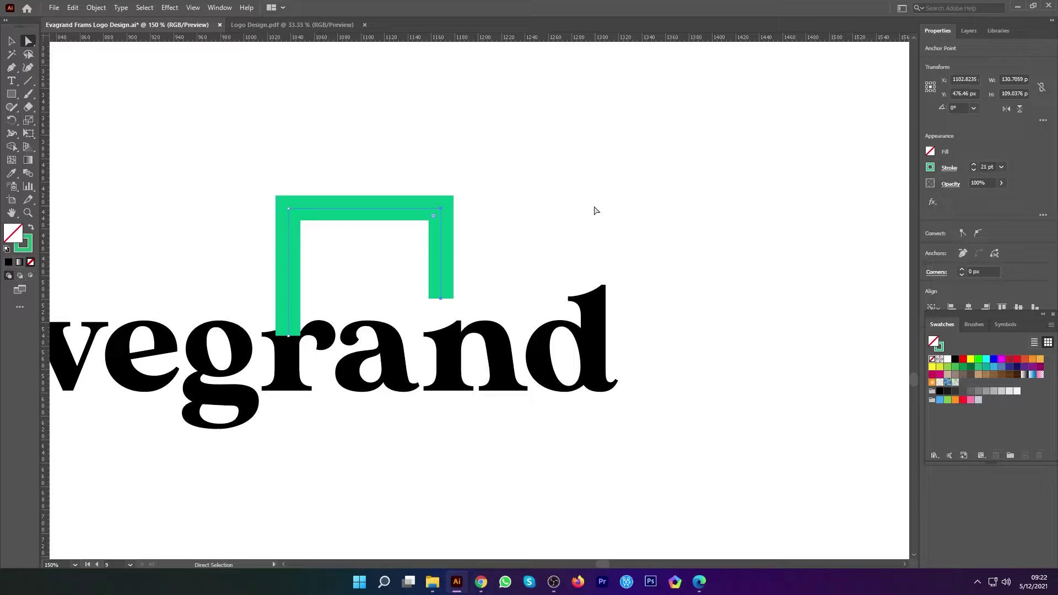
- Extend the path's right leg down onto the n and shift the leg right to line up with its stem, about 138 px wide overall
scroll(433, 310, "up", 1)
left_click_drag(446, 296, 453, 352)
left_click_drag(403, 243, 491, 282)
key("Right")
key("Right")
key("Right")
key("Right")
key("Right")
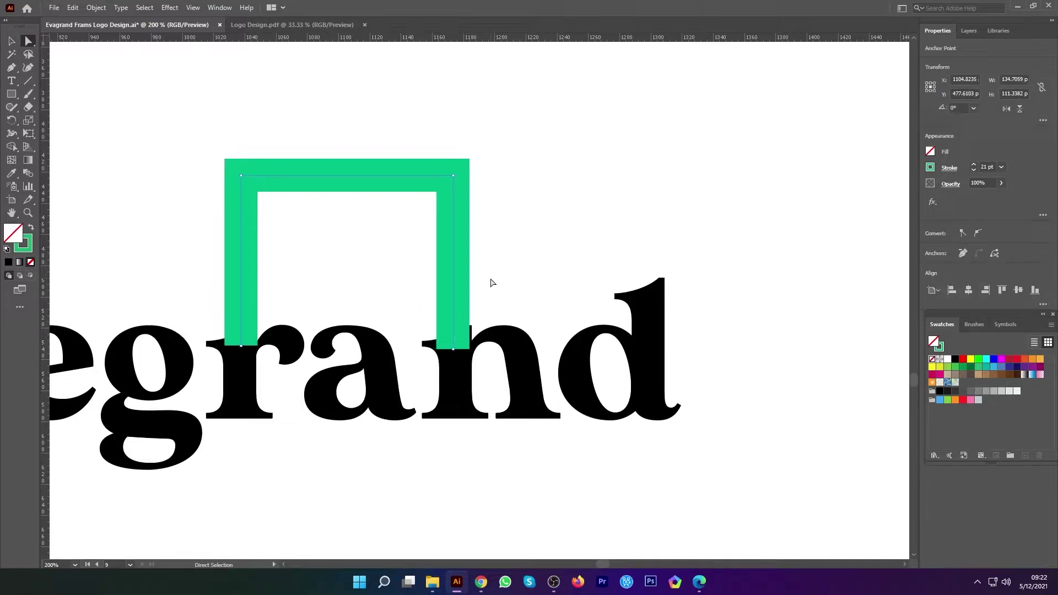
key("Right")
key("Right")
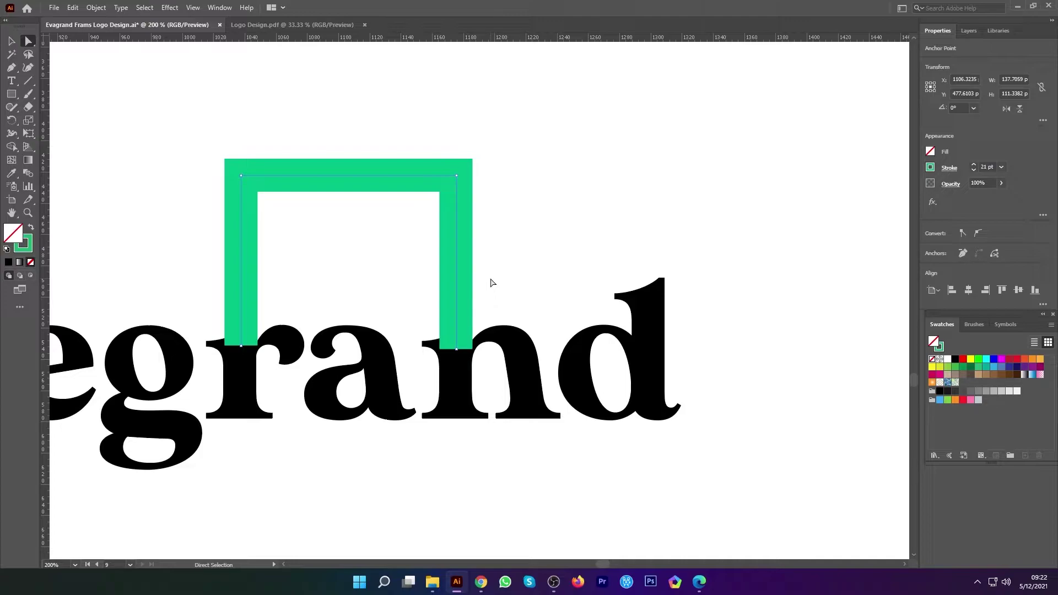
- Lower the green path's two upper corner anchors by 40 px, leaving the leg ends on the r and n
left_click_drag(187, 127, 572, 190)
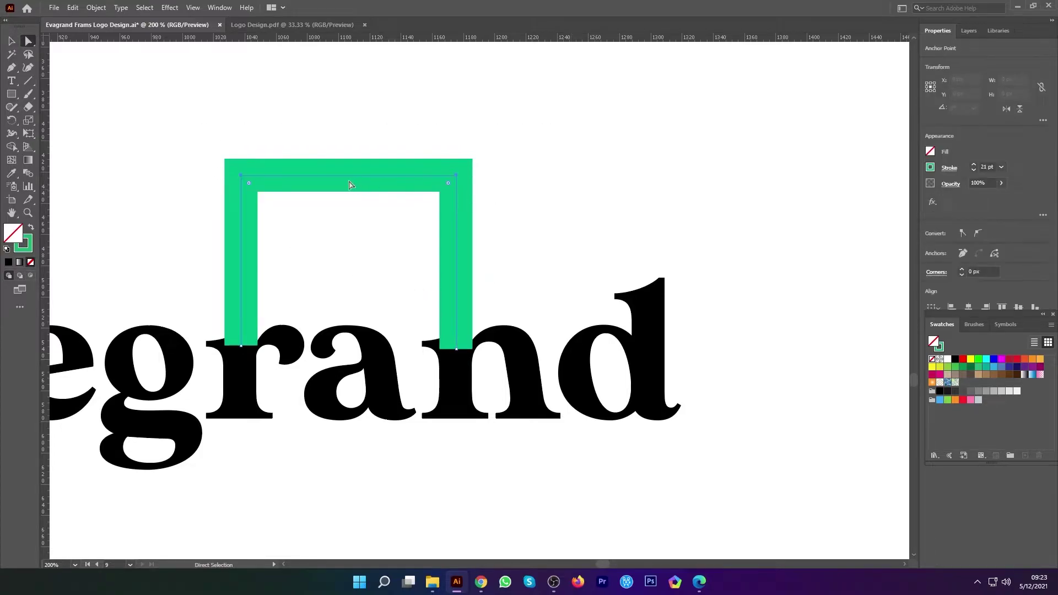
left_click(270, 124)
left_click(241, 175)
left_click(458, 177, "shift")
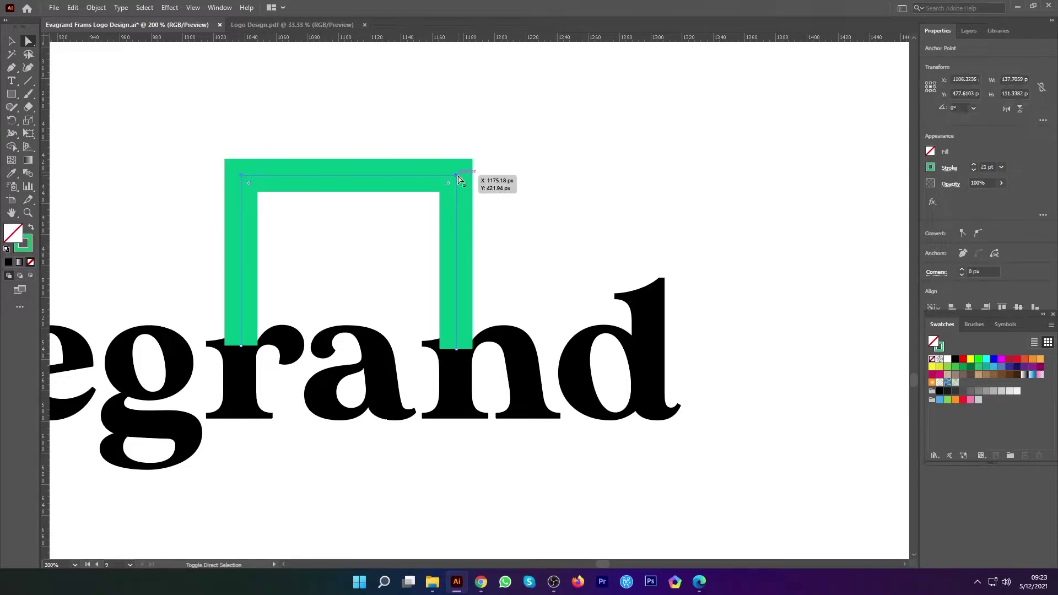
key("shift+Down")
key("shift+Down")
key("shift+Down")
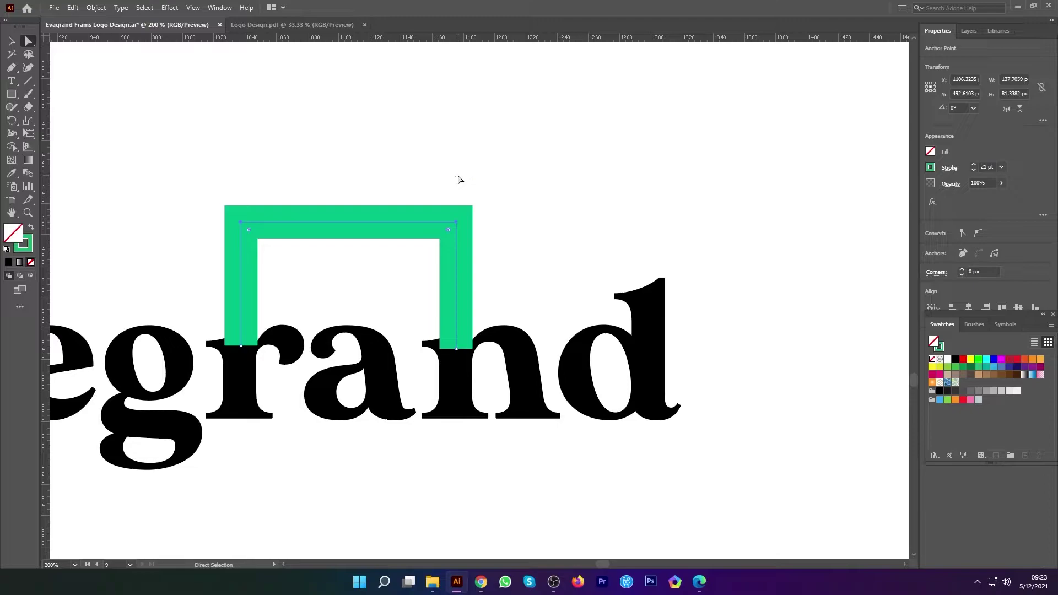
key("shift+Down")
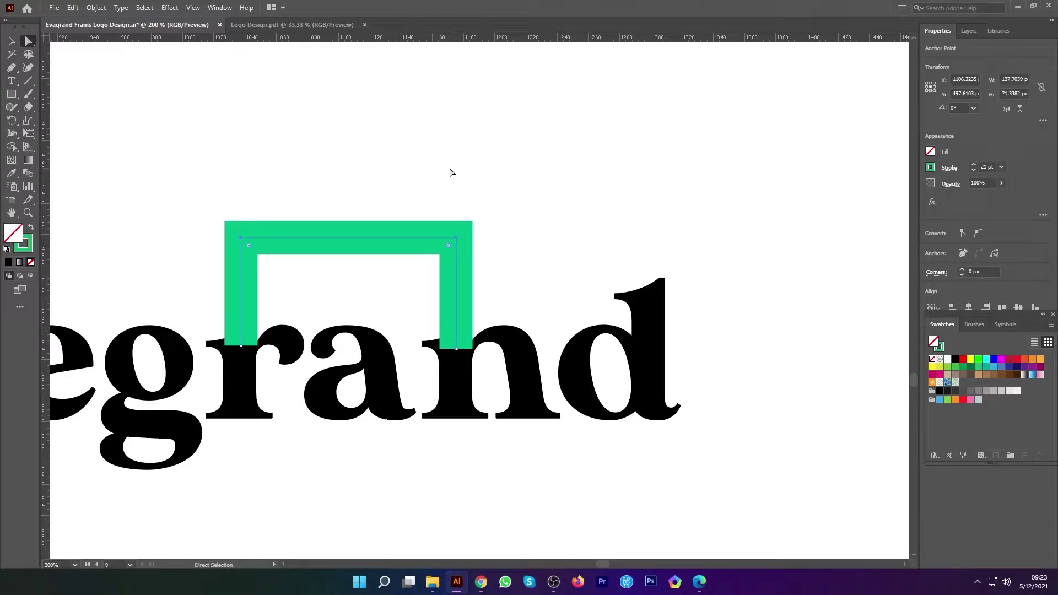
left_click_drag(123, 61, 235, 127)
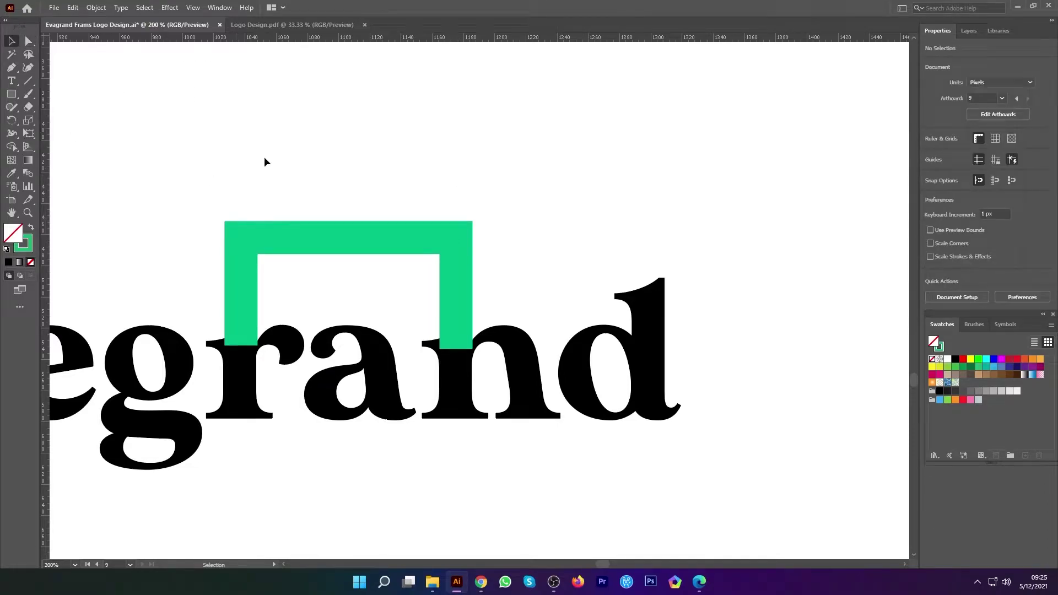
- Add an anchor point at the midpoint of the green path's horizontal top segment
key("v")
left_click(336, 336)
left_click(405, 251, "shift")
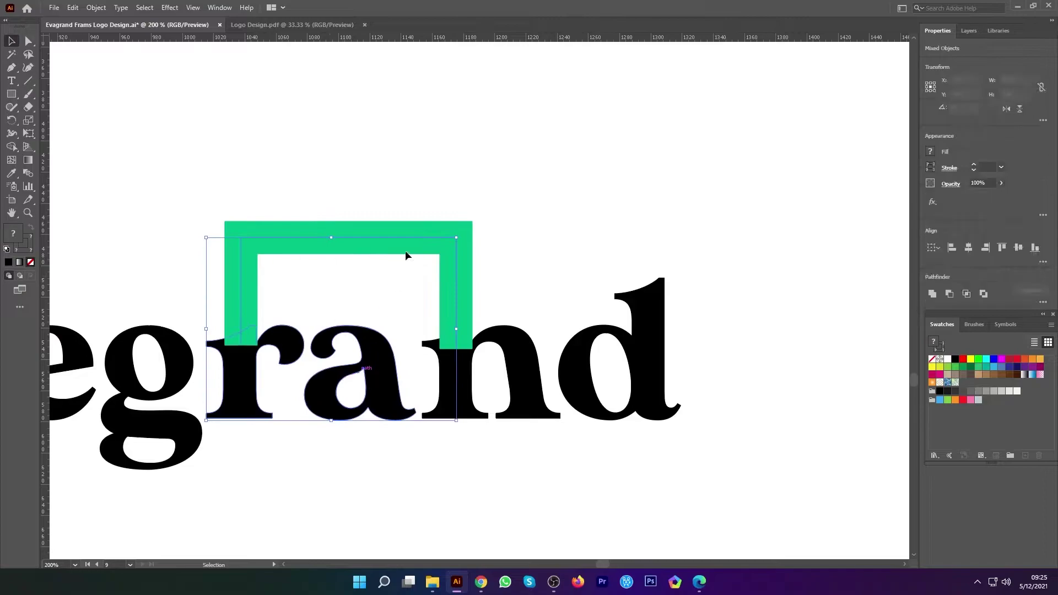
left_click(401, 282)
left_click(378, 368)
left_click_drag(337, 184, 372, 262)
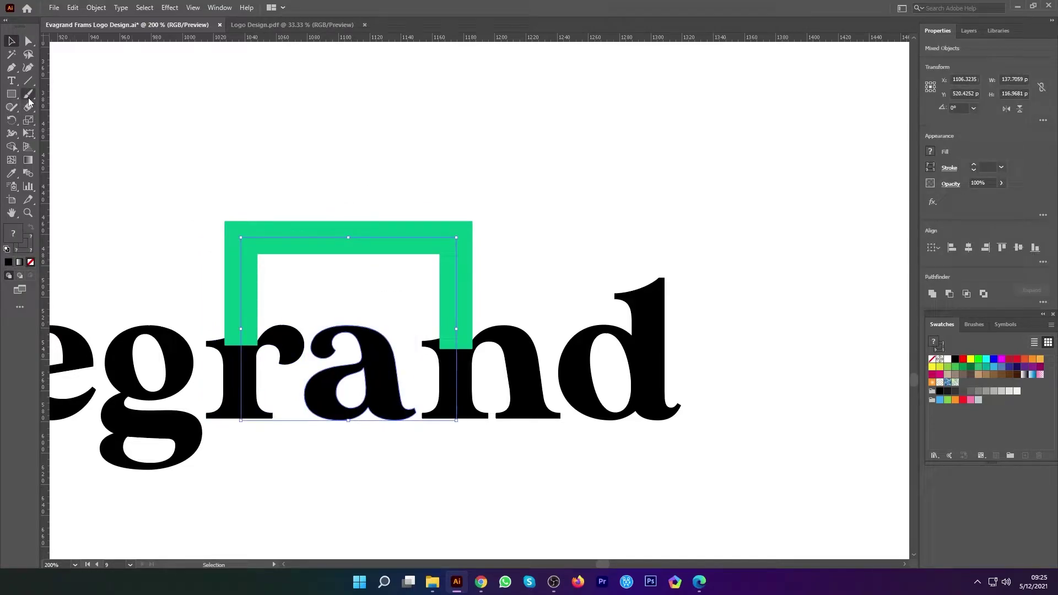
left_click(17, 74)
left_click(67, 81)
left_click(348, 238)
- Raise the top segment's middle anchor point by 50 px to form a peaked house roof
left_click(28, 41)
left_click(320, 202)
left_click(349, 238)
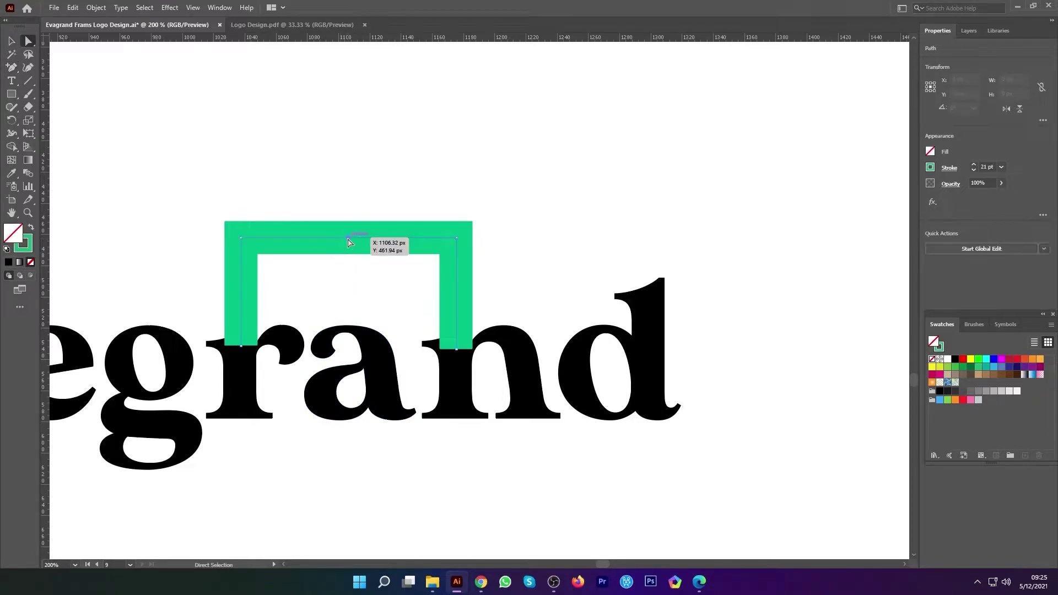
key("shift+Up")
key("shift+Up")
key("shift+Up")
key("shift+Up")
key("shift+Up")
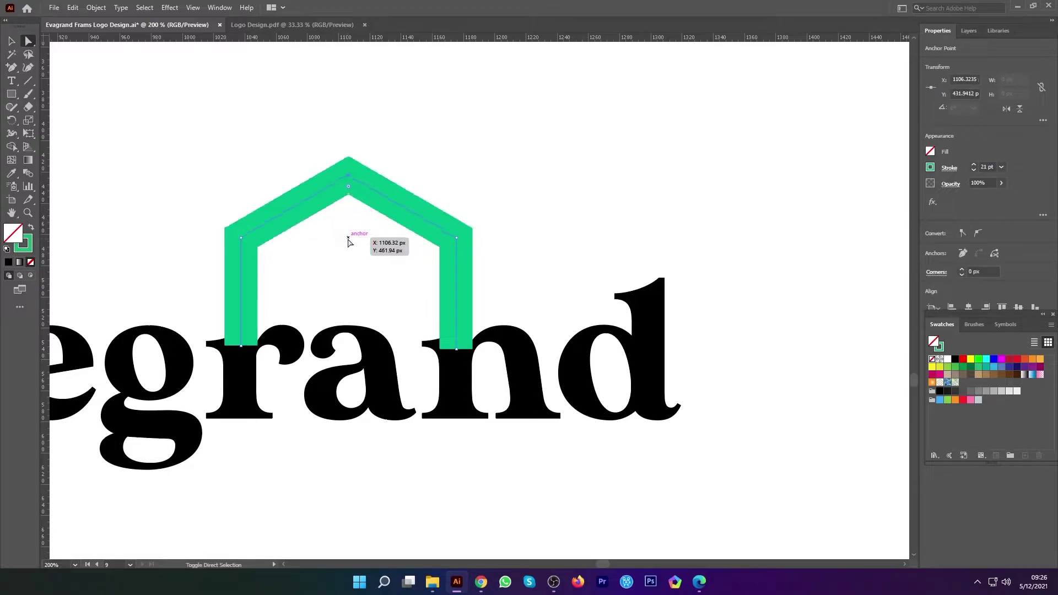
key("shift+Up")
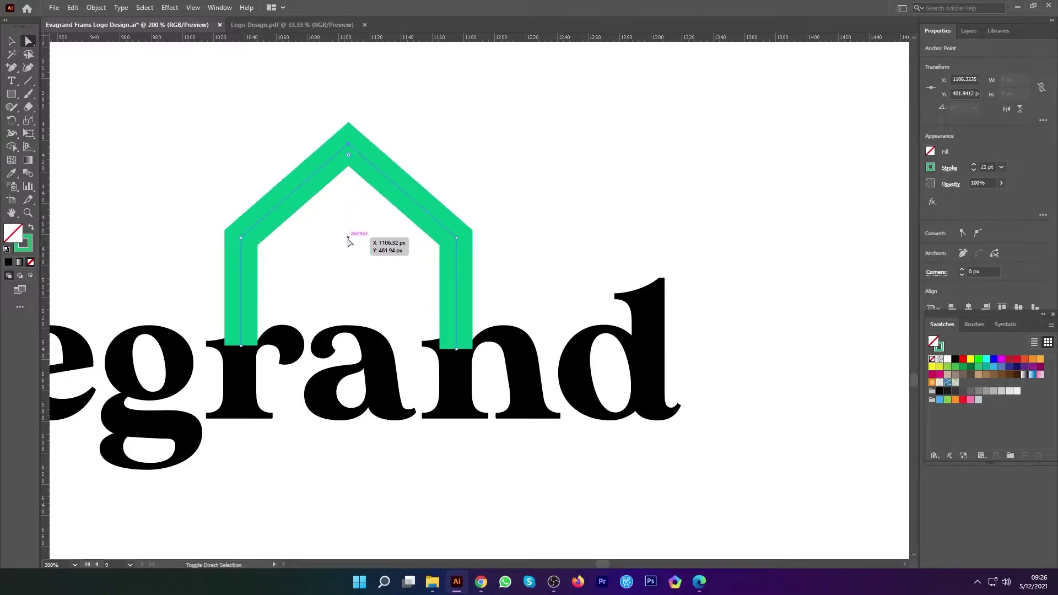
key("shift+Down")
left_click(321, 302)
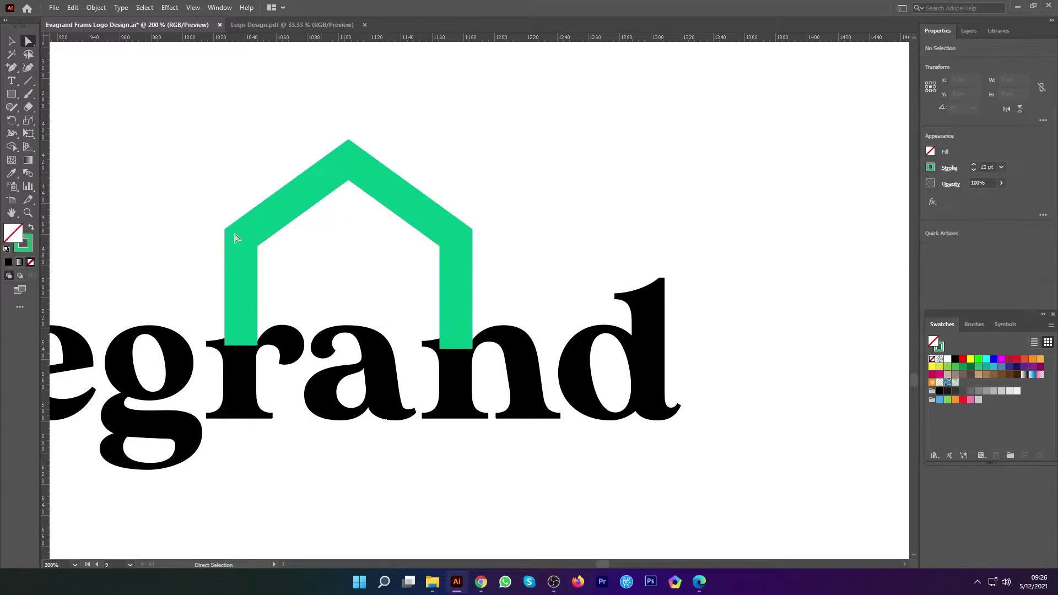
- Expand the green house path's fill and stroke into a filled shape
key("v")
left_click(239, 234)
key("ctrl+minus")
key("ctrl+minus")
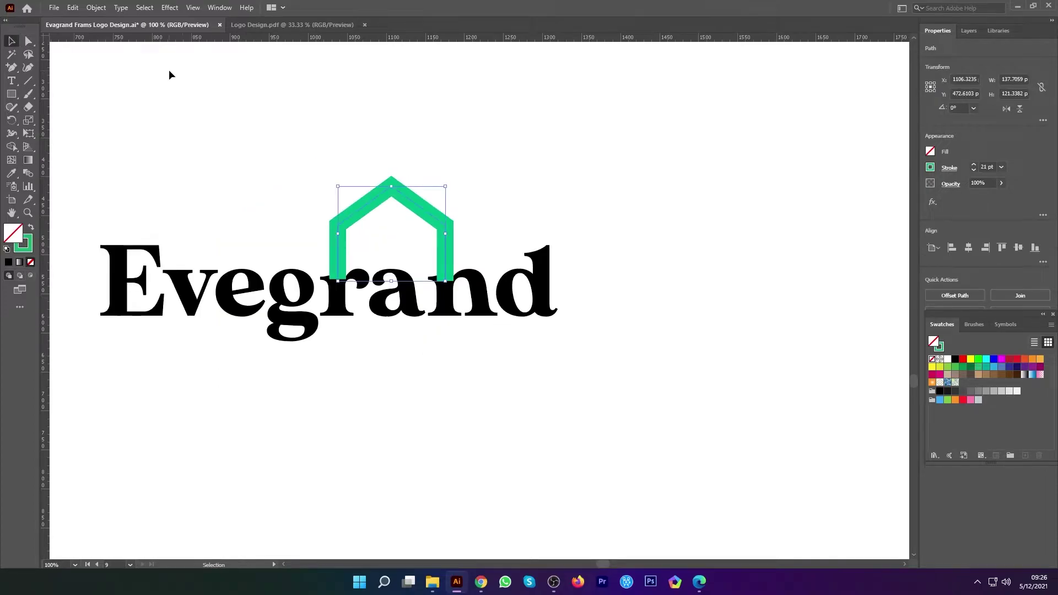
left_click(96, 7)
left_click(119, 137)
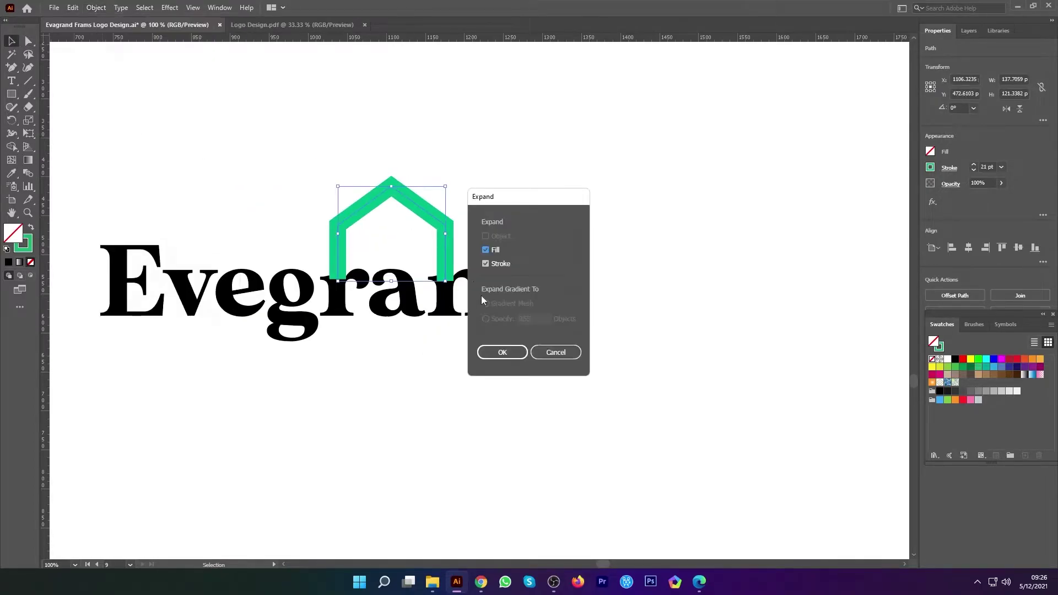
left_click(515, 357)
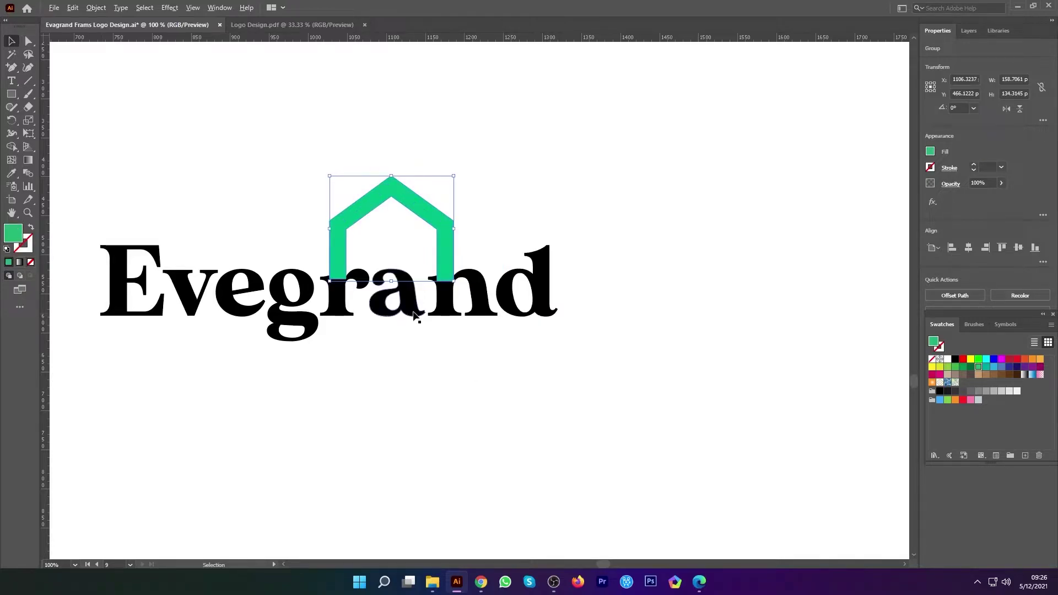
- Offset the outlines of the r and n by 6 px with miter joins and fill the offset shapes white
left_click(368, 324)
left_click(337, 302)
left_click(442, 303, "shift")
left_click(97, 8)
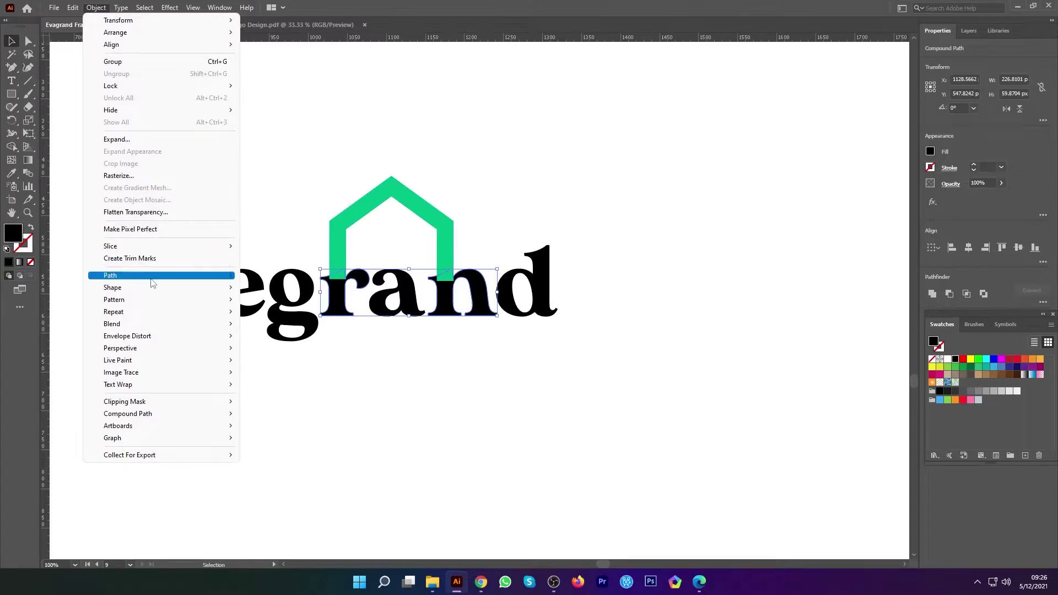
mouse_move(152, 277)
left_click(275, 317)
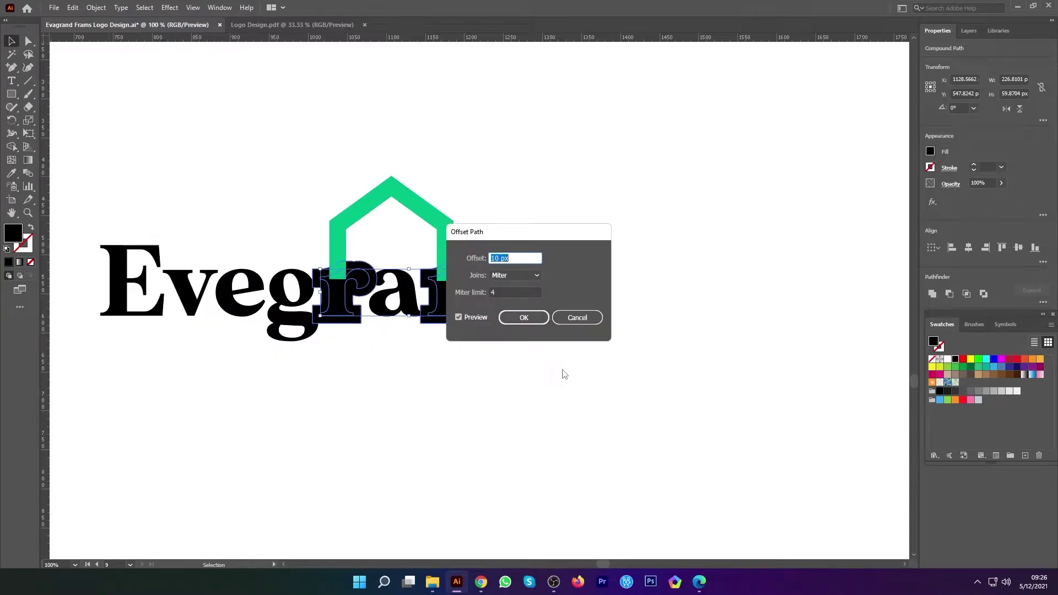
key("Down")
key("Down")
key("Down")
key("Down")
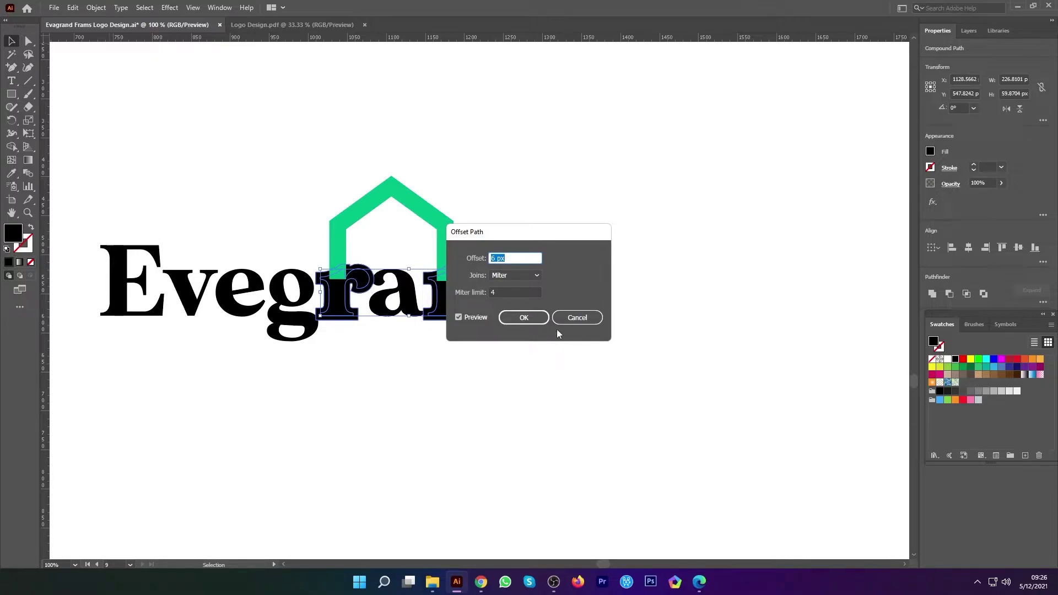
left_click(524, 317)
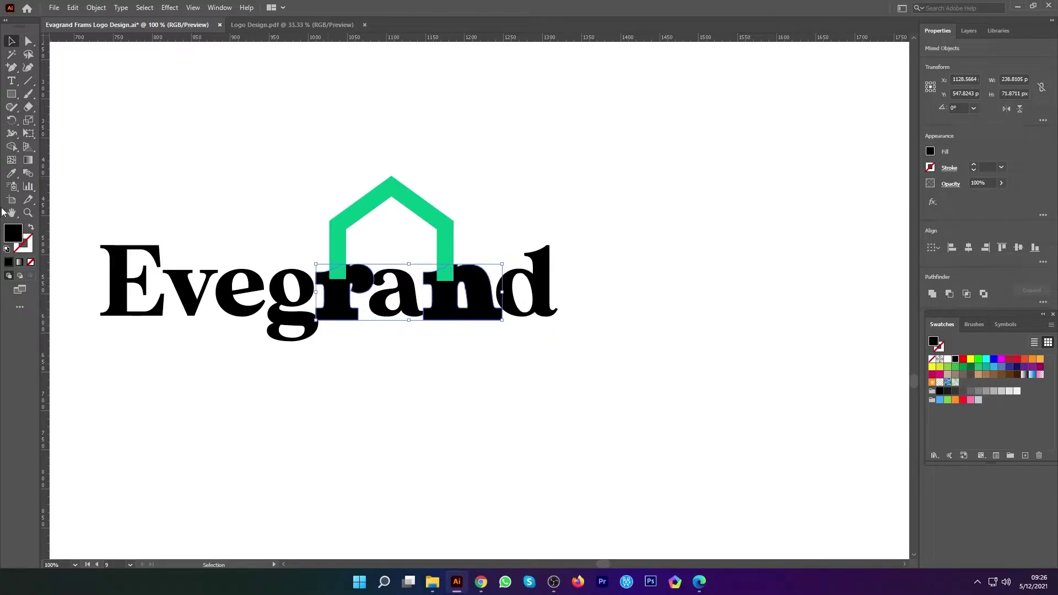
left_click(948, 359)
- Split the green house legs along the white offset outlines of the r and n with the Shape Builder
left_click_drag(294, 162, 674, 380)
scroll(371, 225, "up", 2)
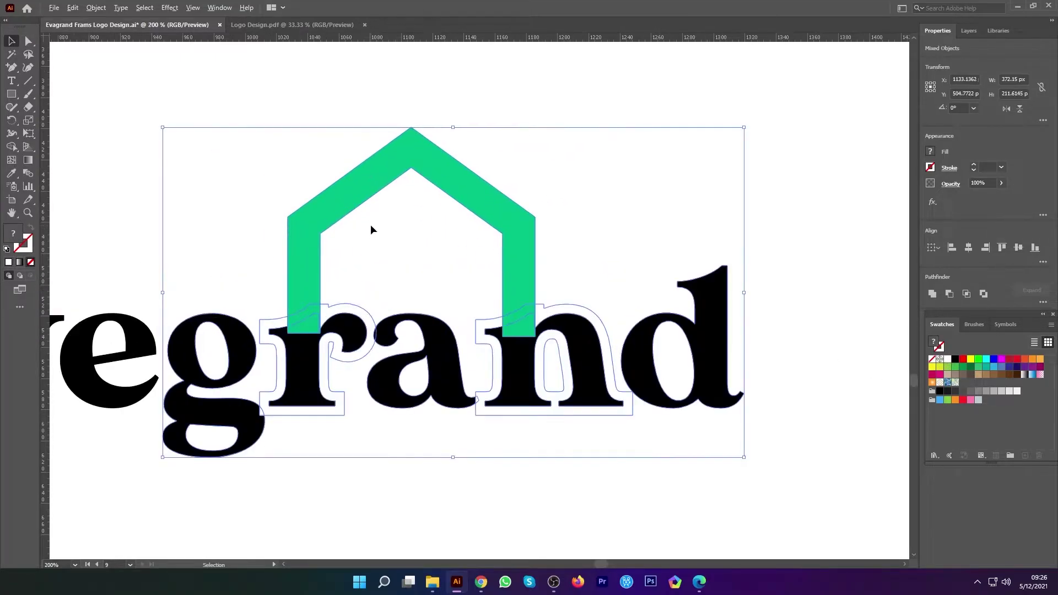
left_click(10, 146)
left_click(310, 324)
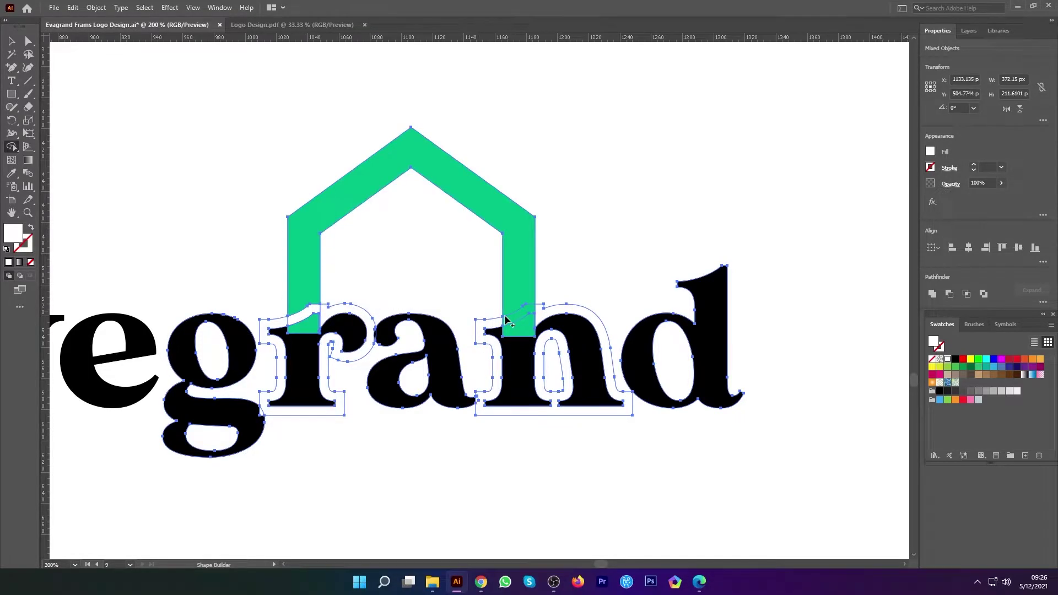
left_click(11, 41)
left_click(113, 77)
- Select all white offset shapes by their fill with the Magic Wand and delete them
left_click(11, 55)
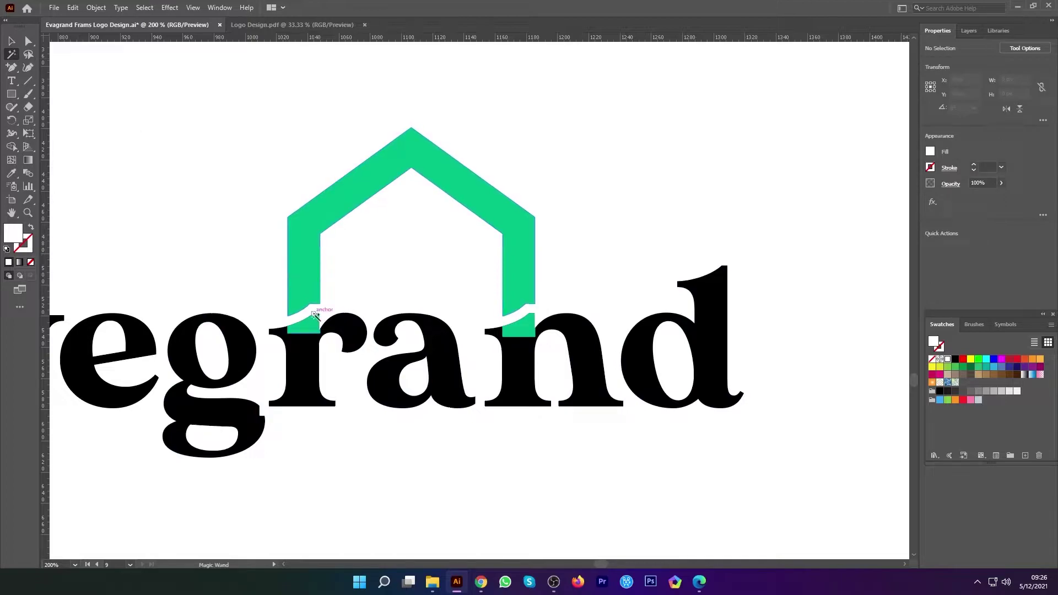
left_click(319, 310)
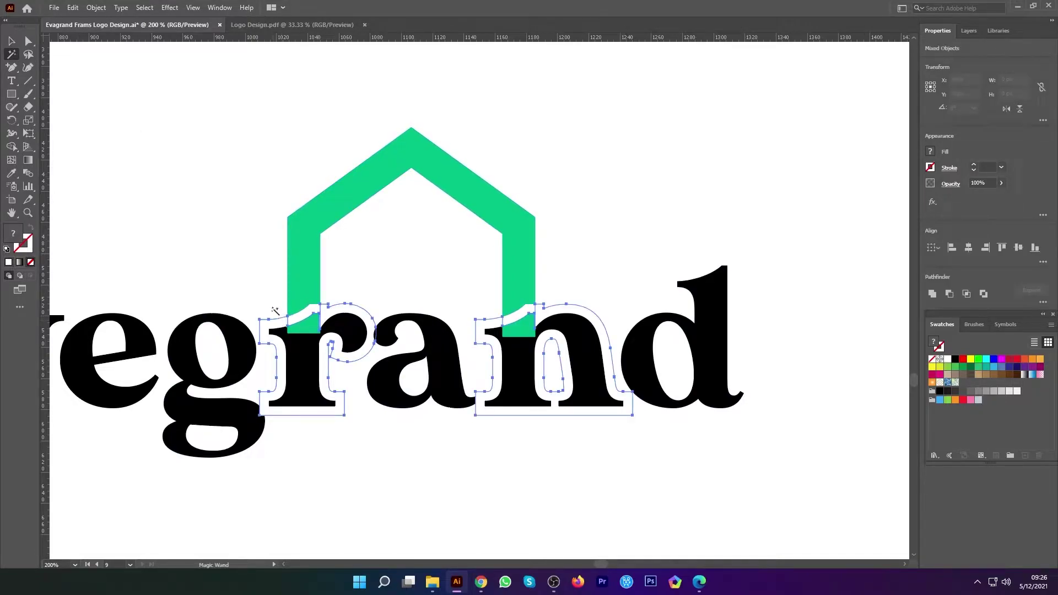
key("Delete")
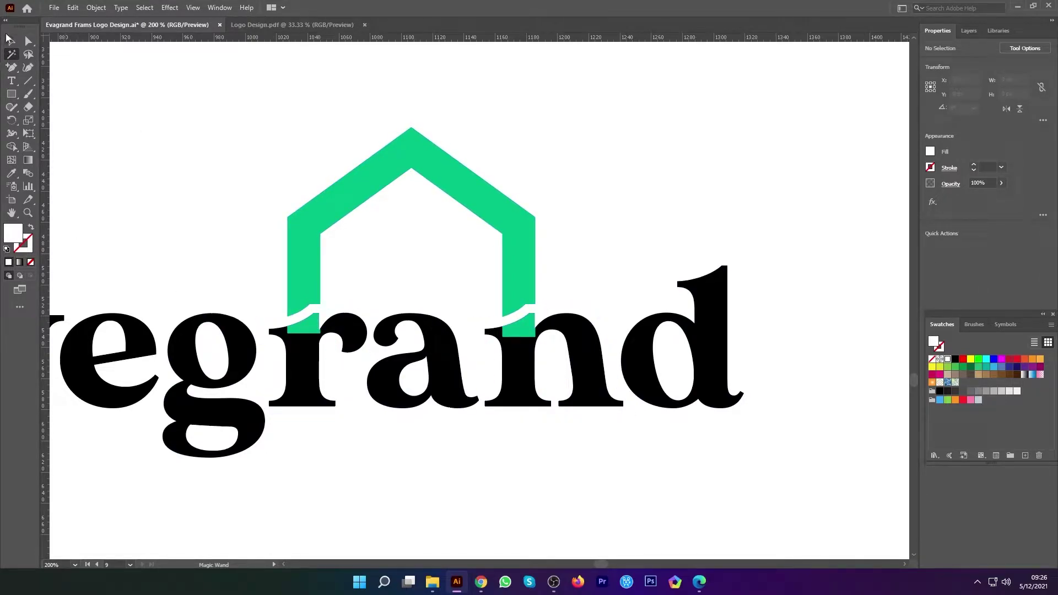
- Ungroup the green house and delete its two cut-off leg ends overlapping the r and n
left_click(9, 40)
right_click(302, 328)
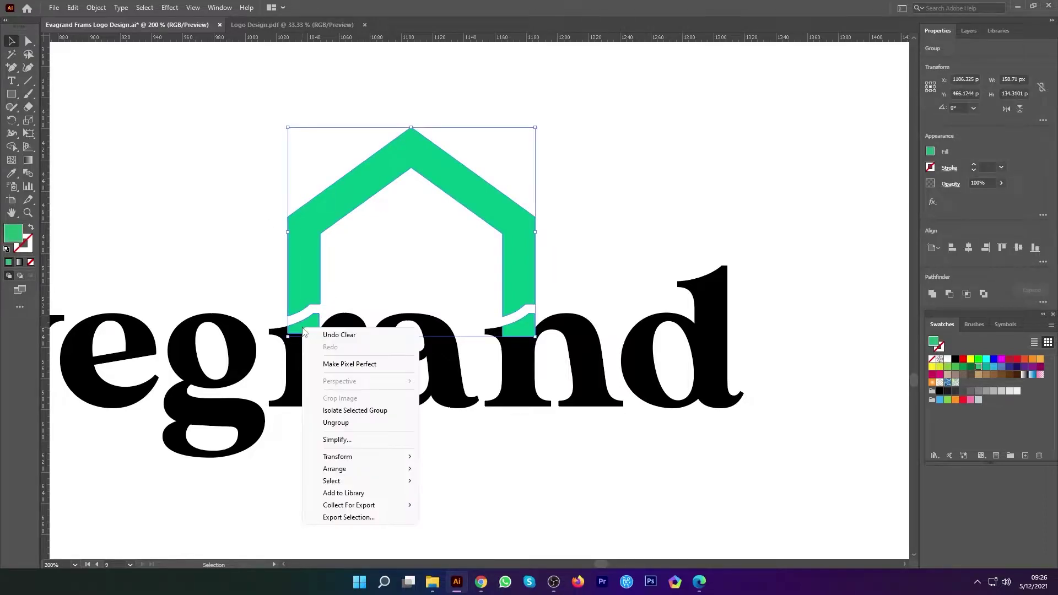
left_click(336, 421)
left_click(336, 421)
left_click(310, 329)
key("Delete")
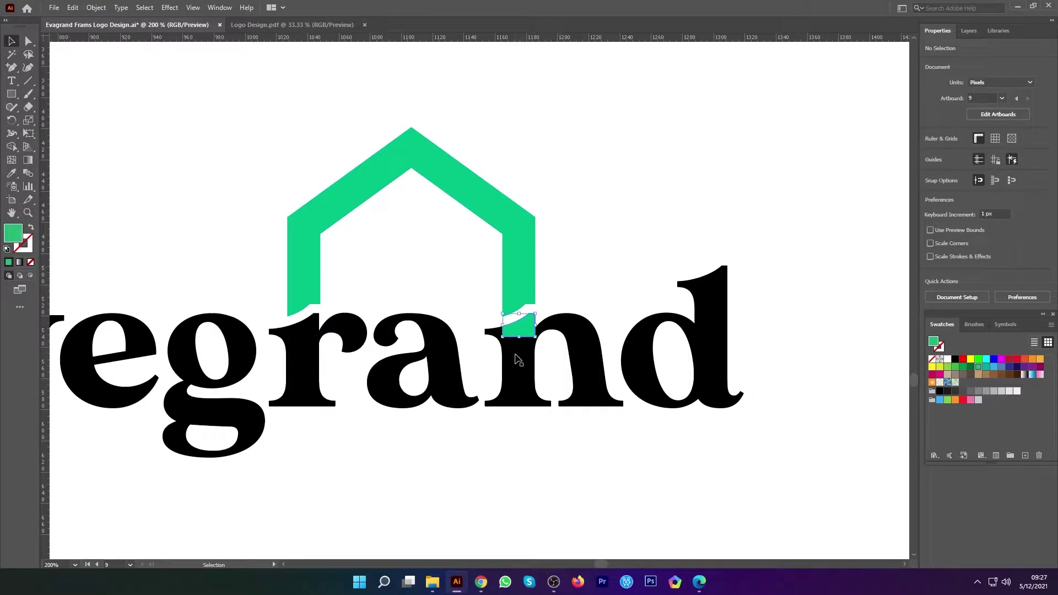
key("Delete")
- Recolor the green house shape black by sampling the letter r with the Eyedropper
left_click(513, 279)
left_click(12, 175)
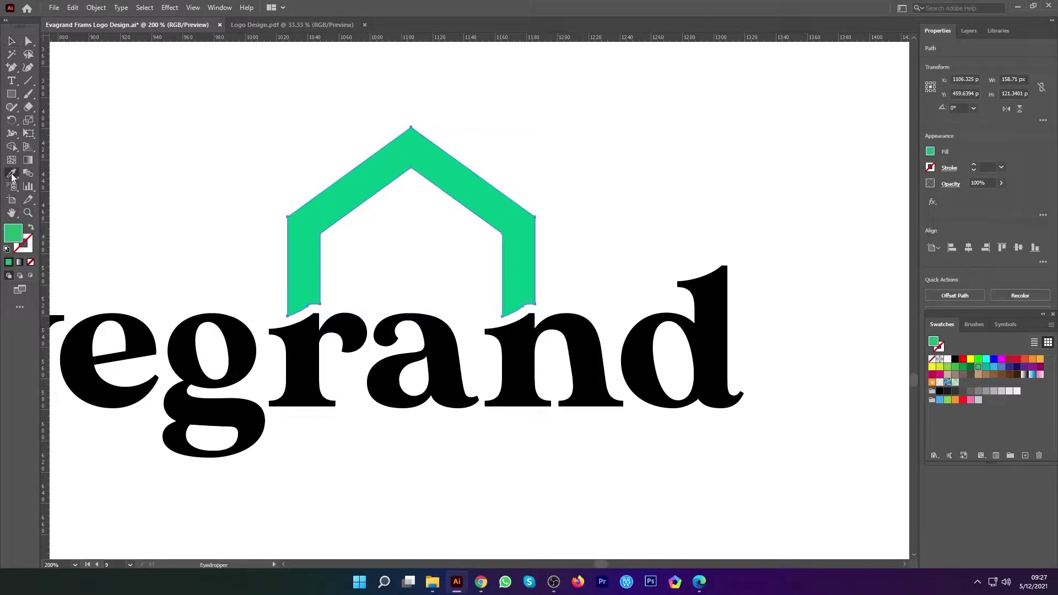
left_click(320, 364)
left_click(8, 44)
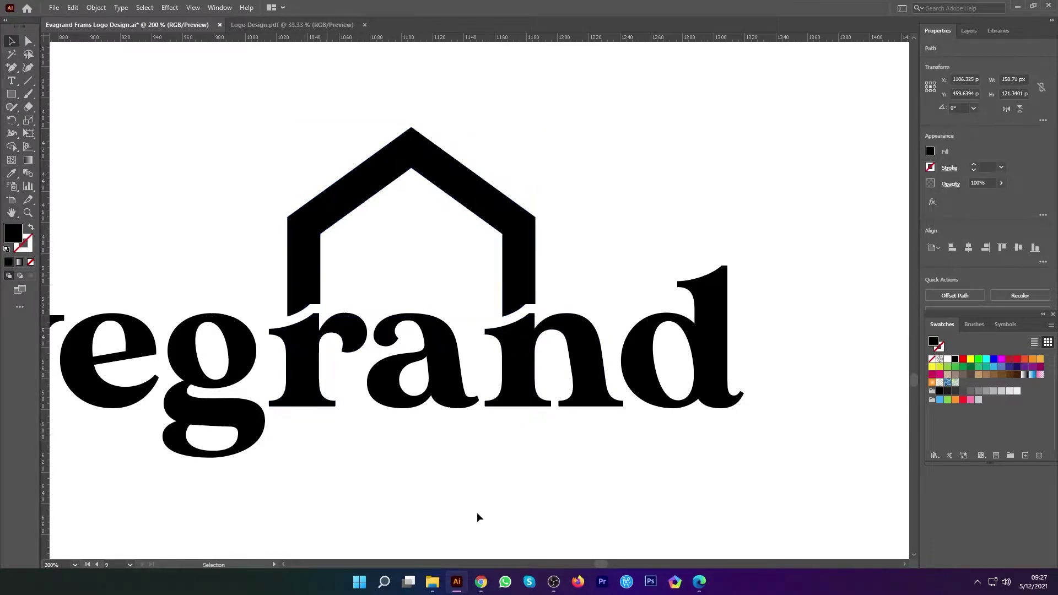
left_click(478, 514)
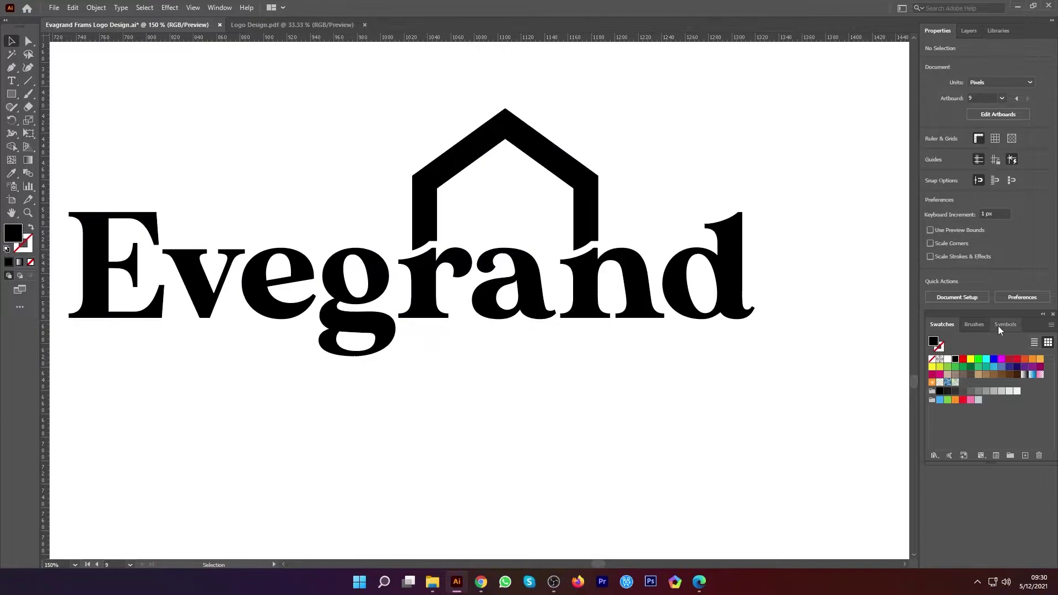
- Place the black leaf symbol below the wordmark and expand it into editable artwork
left_click(999, 326)
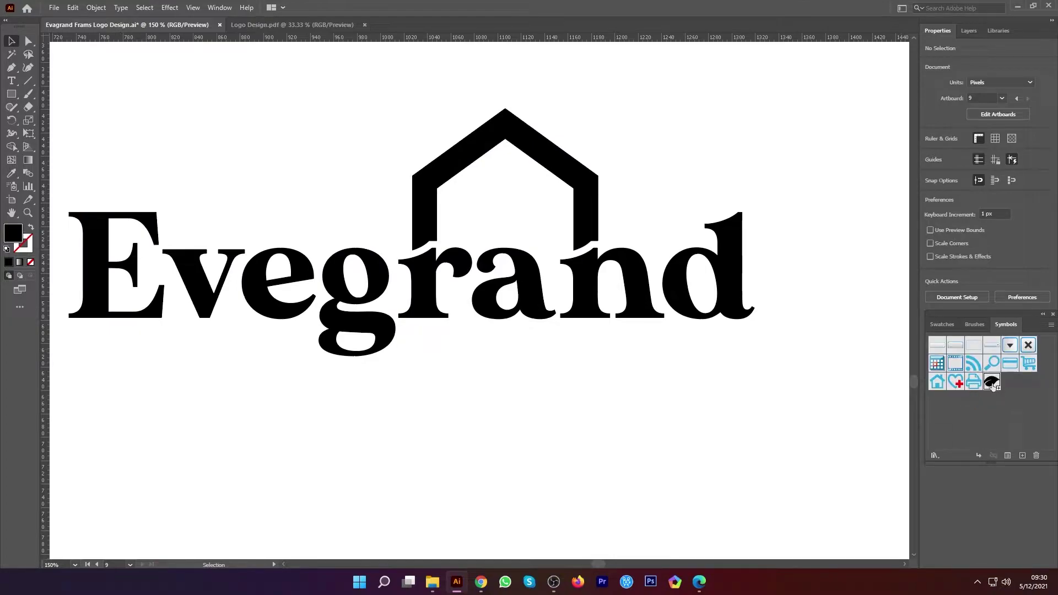
left_click_drag(518, 414, 466, 411)
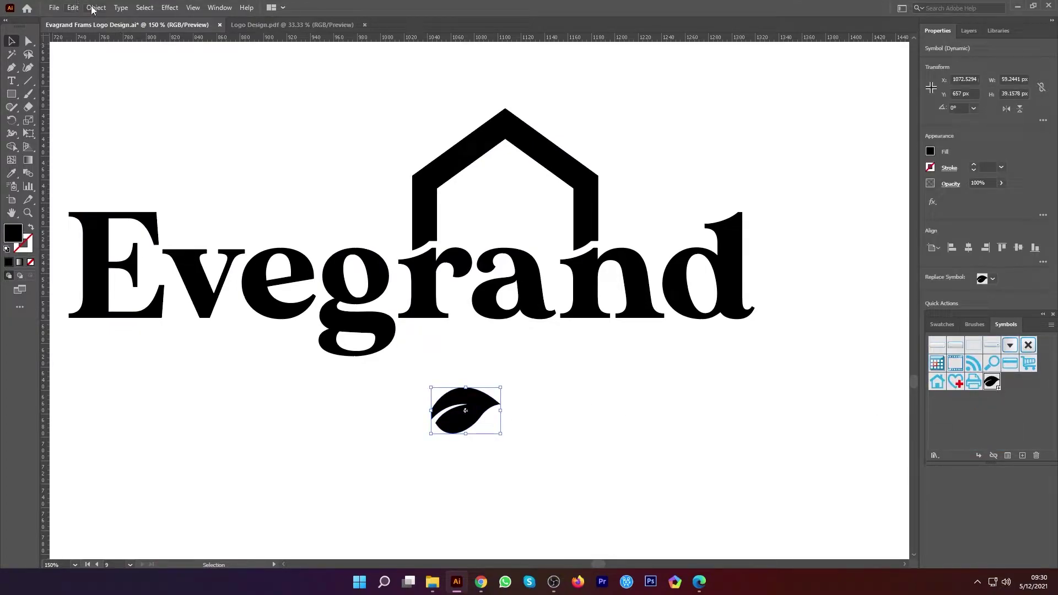
left_click(940, 324)
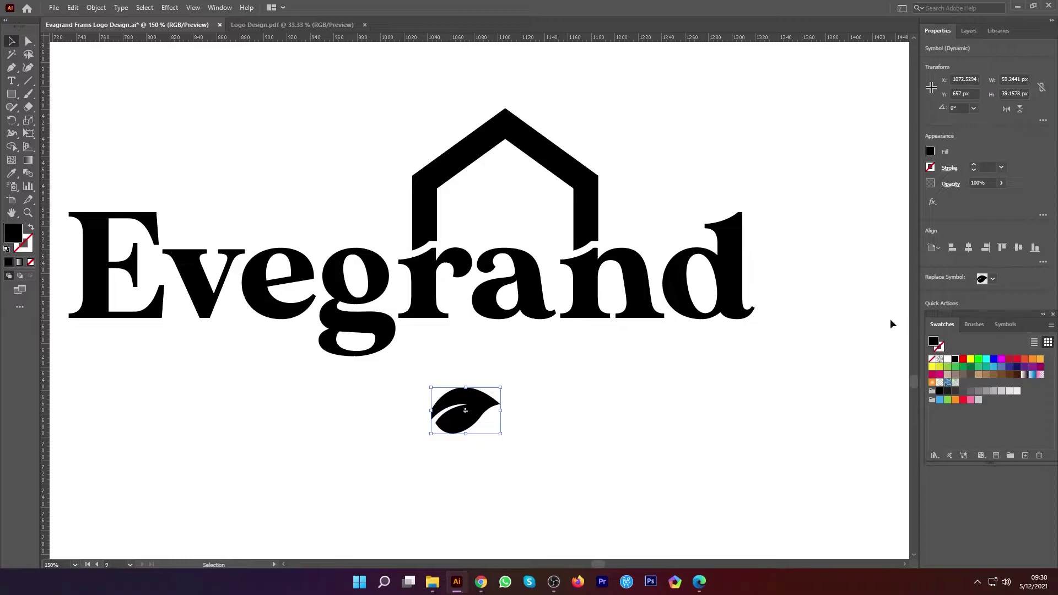
left_click(89, 8)
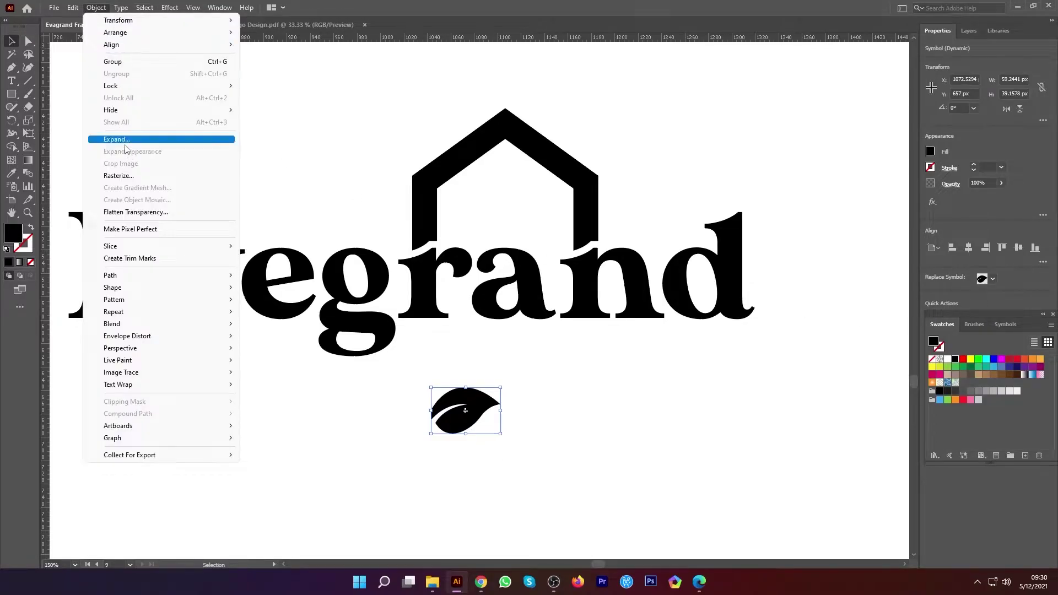
left_click(124, 136)
left_click(502, 353)
- Move the leaf onto the arm of the r and align its stem end with the r's vertical stem edge in Outline view
scroll(498, 378, "up", 2)
left_click_drag(431, 425, 432, 139)
scroll(384, 181, "up", 3)
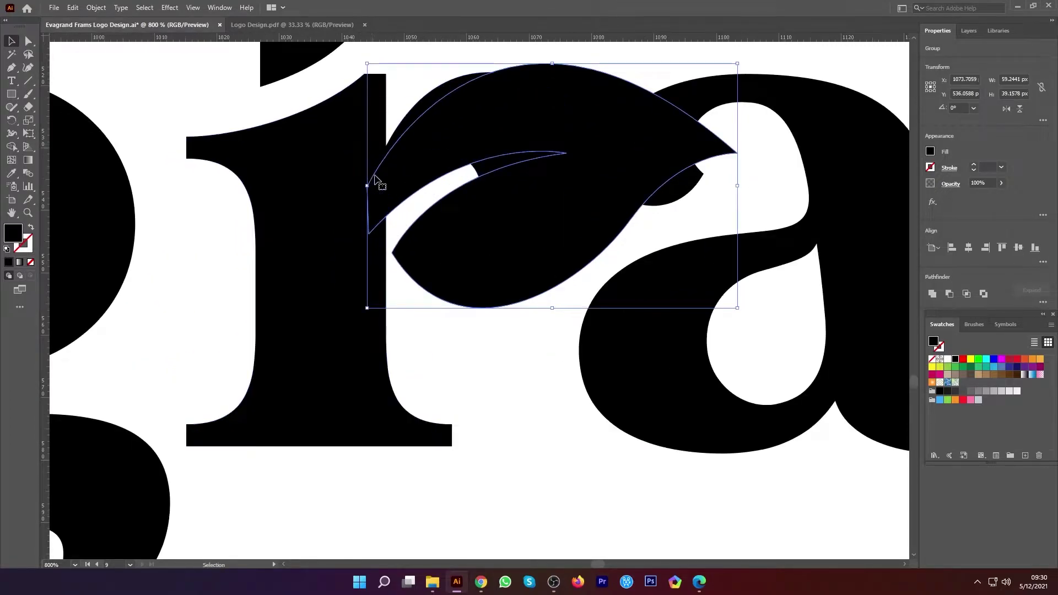
key("ctrl+y")
scroll(391, 144, "up", 3)
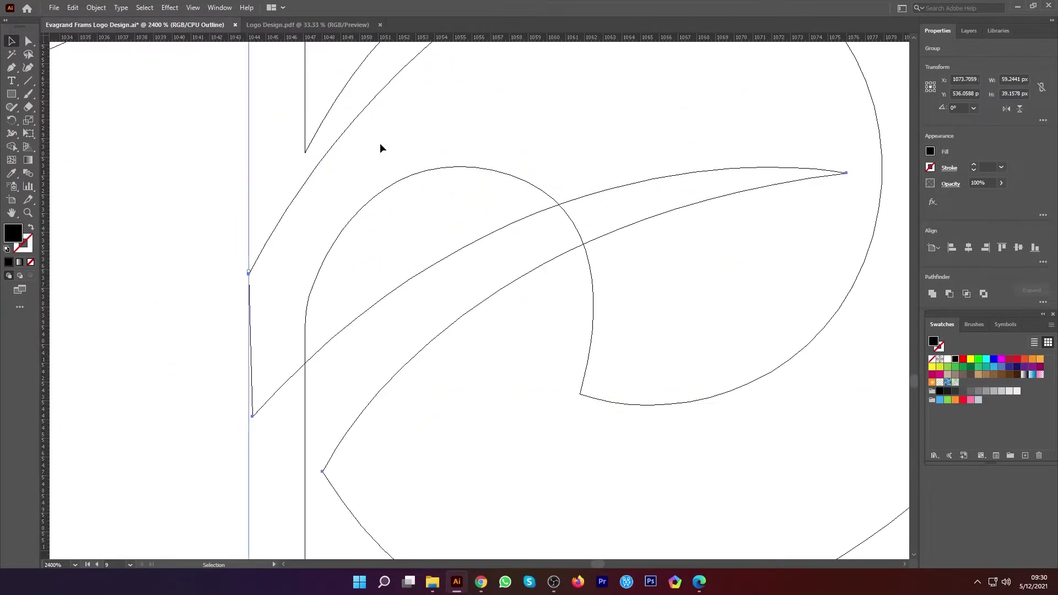
scroll(382, 148, "up", 1)
left_click(258, 213)
left_click_drag(261, 285, 317, 167)
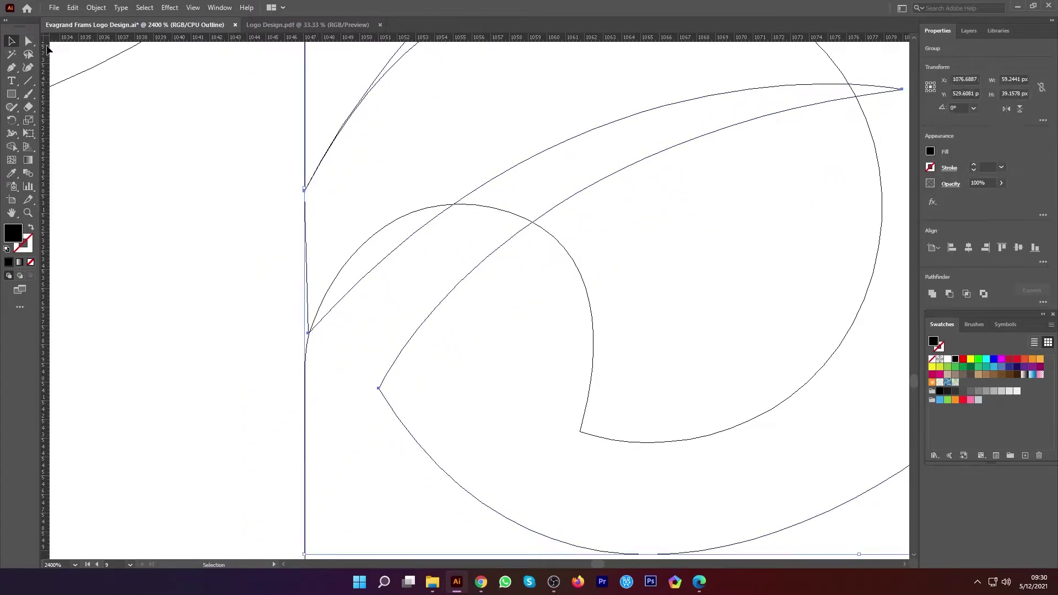
- Lower the leaf's stem-side corner anchor slightly along the r's stem, return to Preview, and remove the r's original arm
left_click(25, 46)
left_click(320, 347)
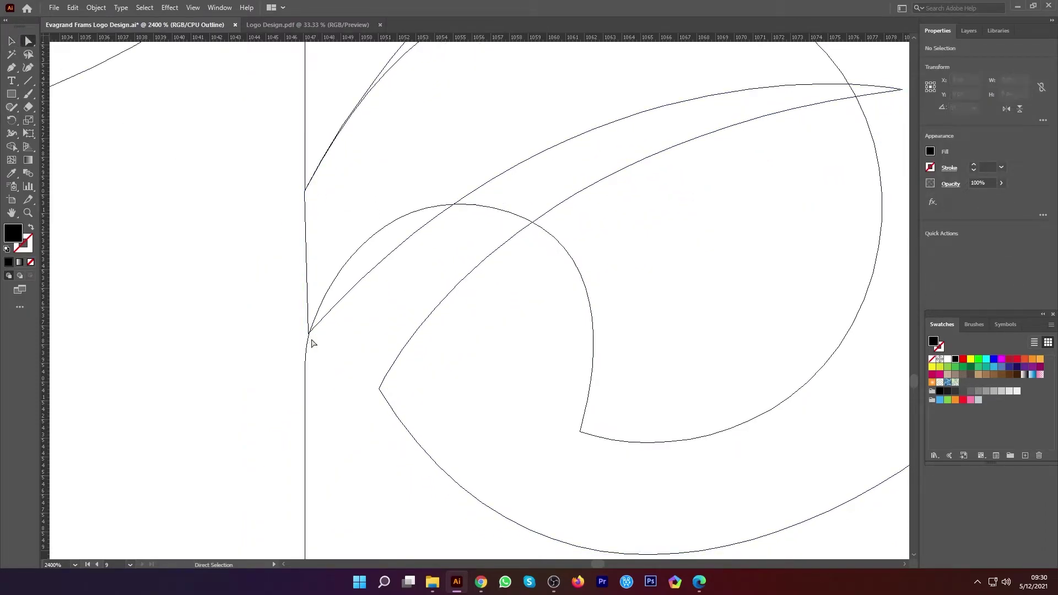
left_click_drag(308, 334, 310, 358)
scroll(324, 387, "down", 5)
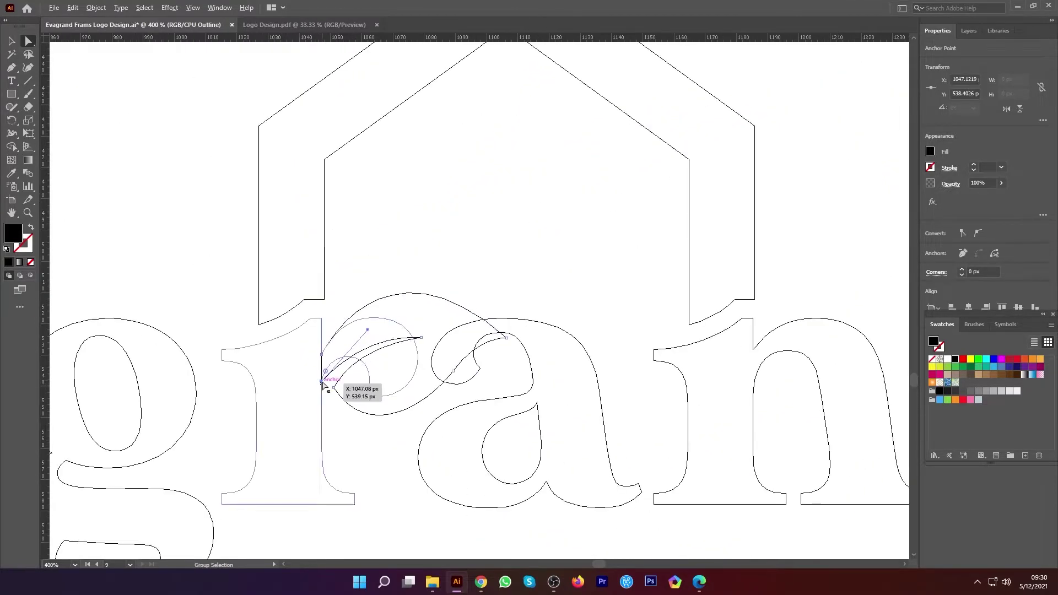
key("ctrl+y")
left_click(12, 42)
left_click(24, 84)
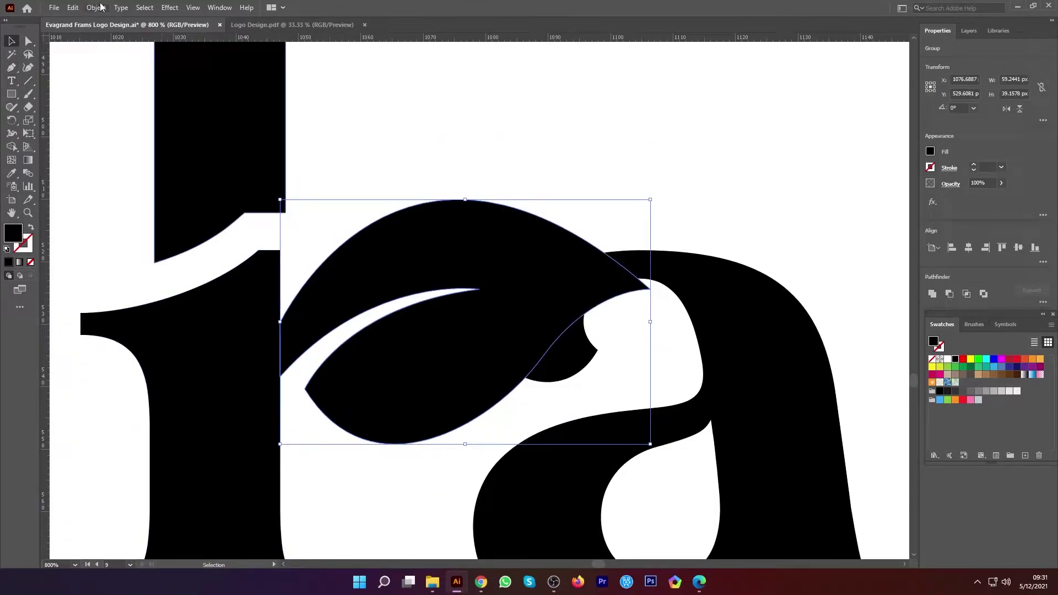
- Offset the leaf's outline by 7 px with miter joins and fill the offset shape white
left_click(96, 7)
mouse_move(161, 276)
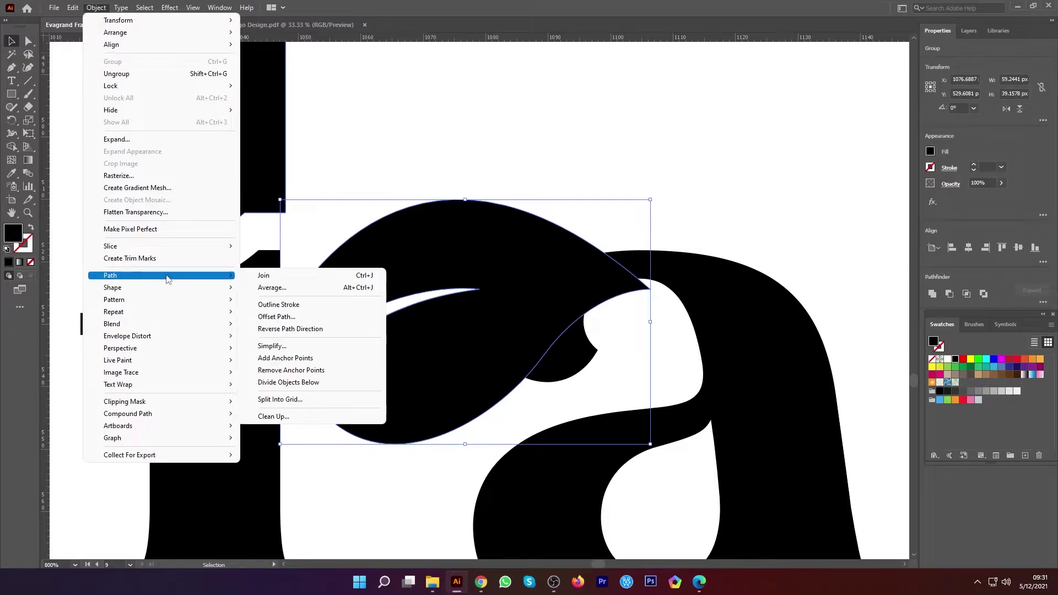
left_click(275, 317)
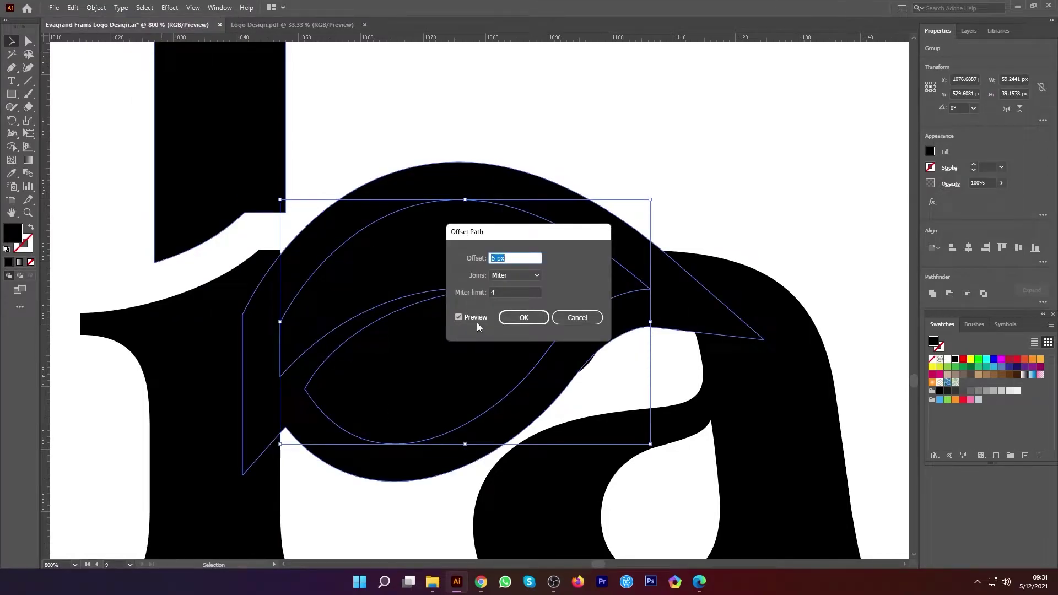
key("Up")
left_click(539, 320)
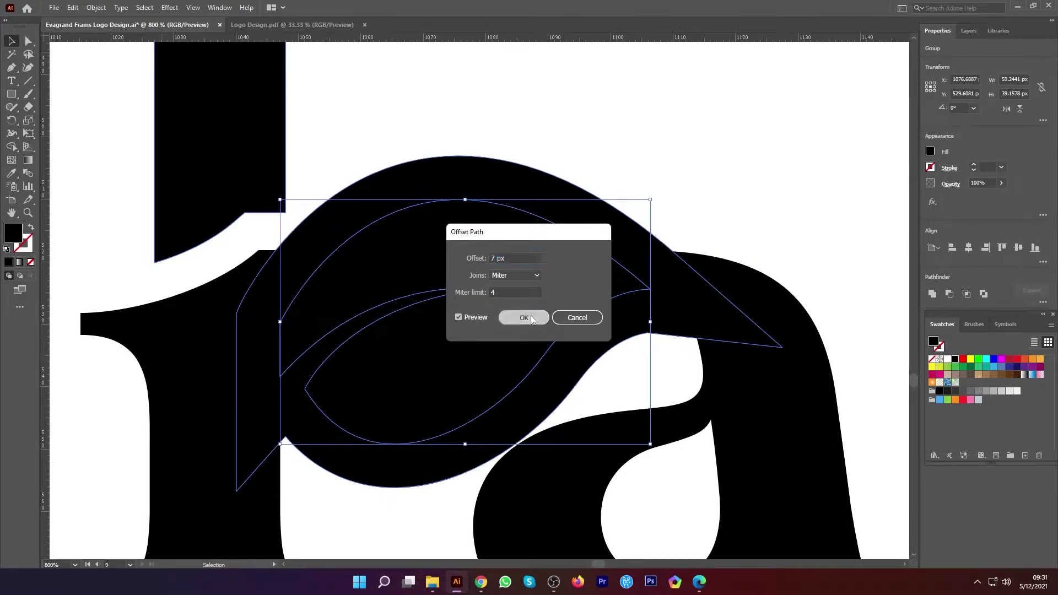
left_click(949, 360)
- Select the leaf, its white offset and the adjoining letters, and cut away the overlapping offset regions with the Shape Builder
scroll(535, 349, "down", 3)
left_click_drag(656, 488, 433, 324)
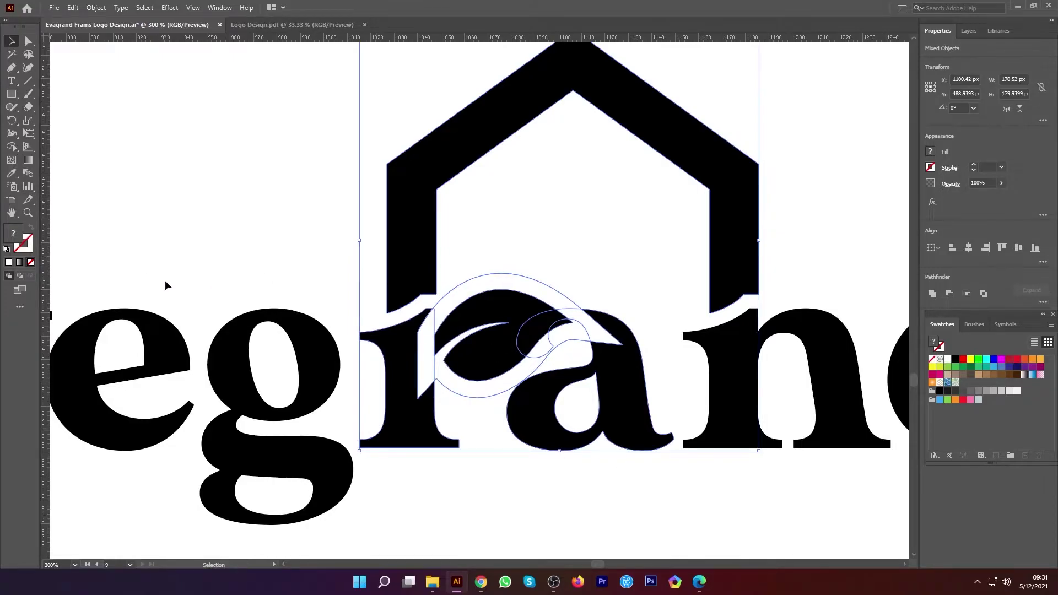
left_click(11, 146)
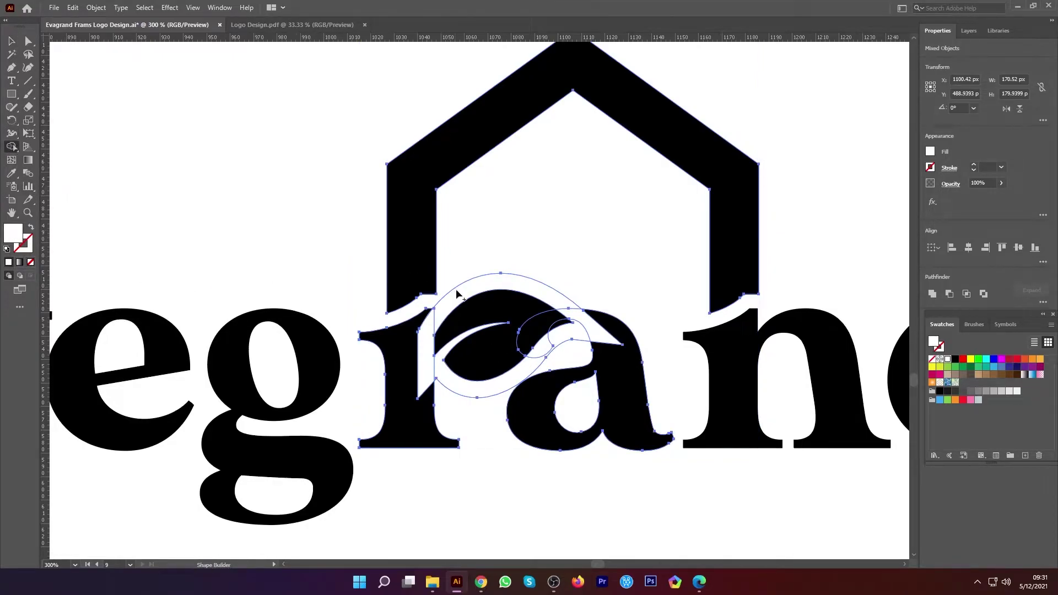
scroll(556, 339, "up", 1)
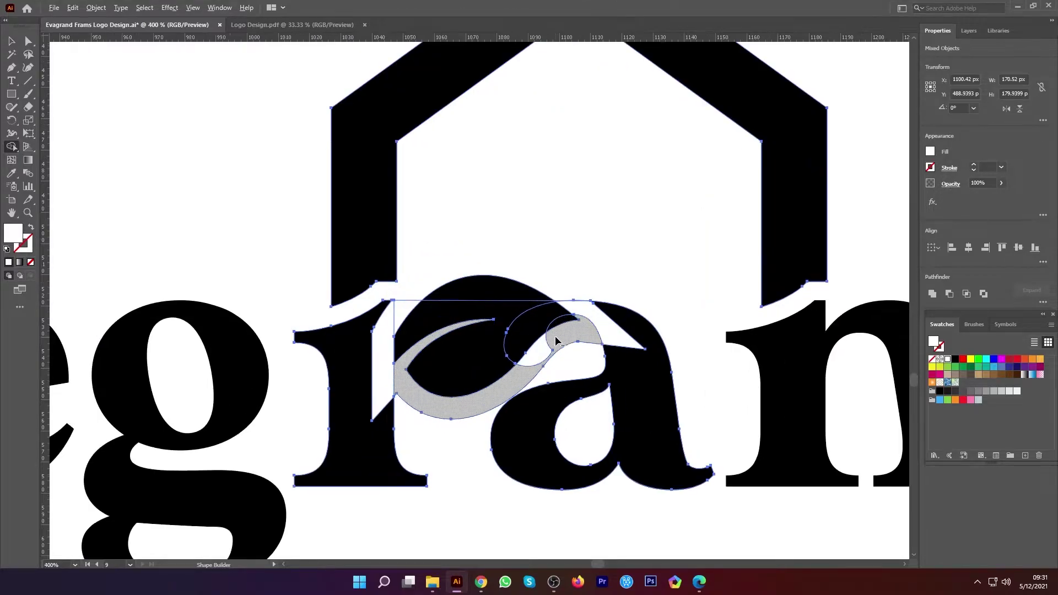
left_click(547, 354, "alt")
left_click(559, 342, "alt")
key("ctrl+z")
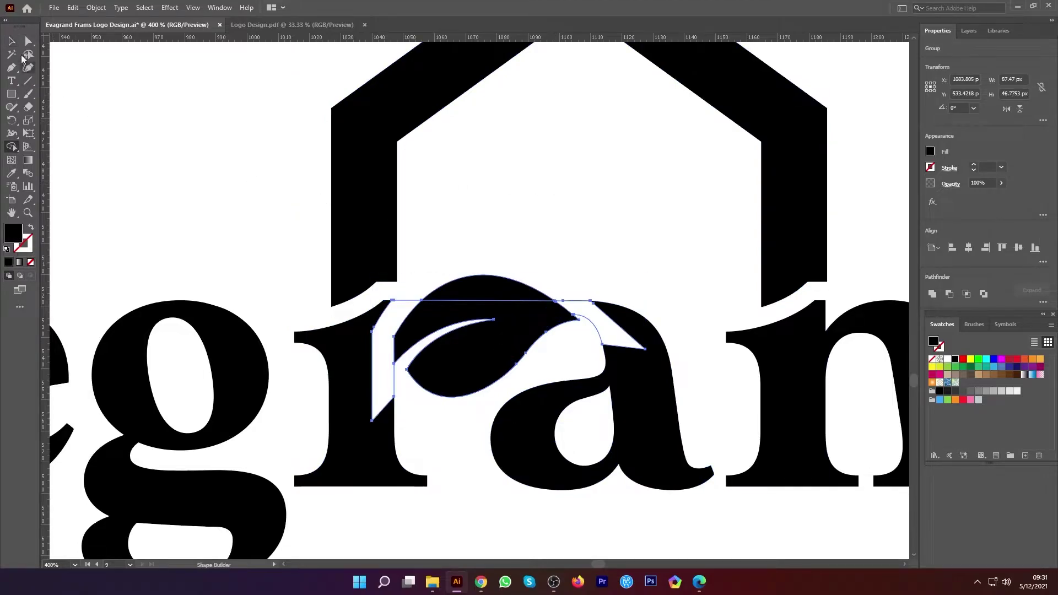
- Remove the region between the leaf tip and the top of the a with the Shape Builder
left_click(18, 43)
left_click_drag(465, 226, 667, 435)
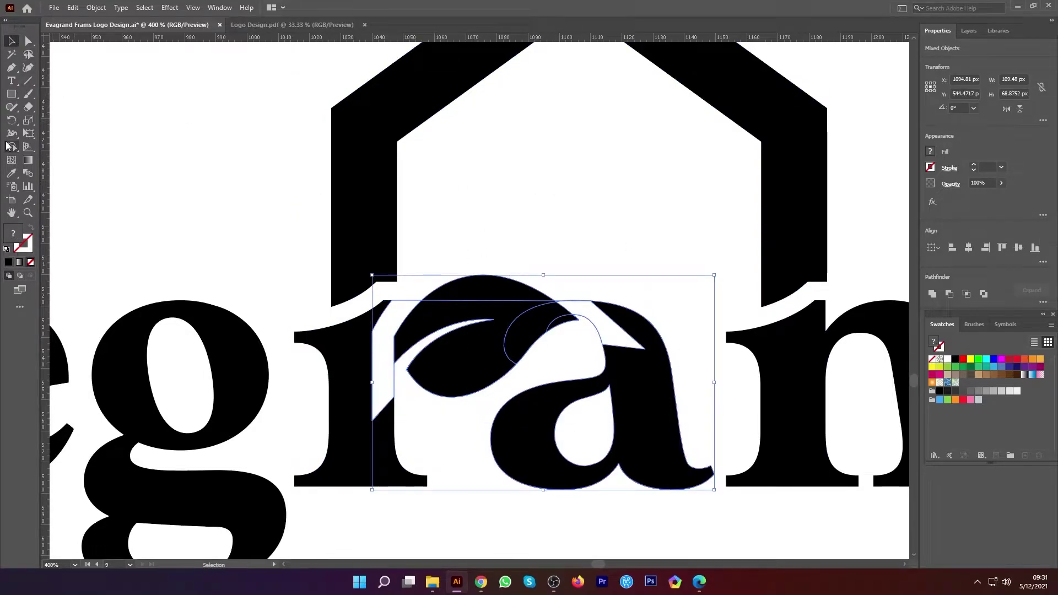
left_click(11, 147)
left_click(592, 330, "alt")
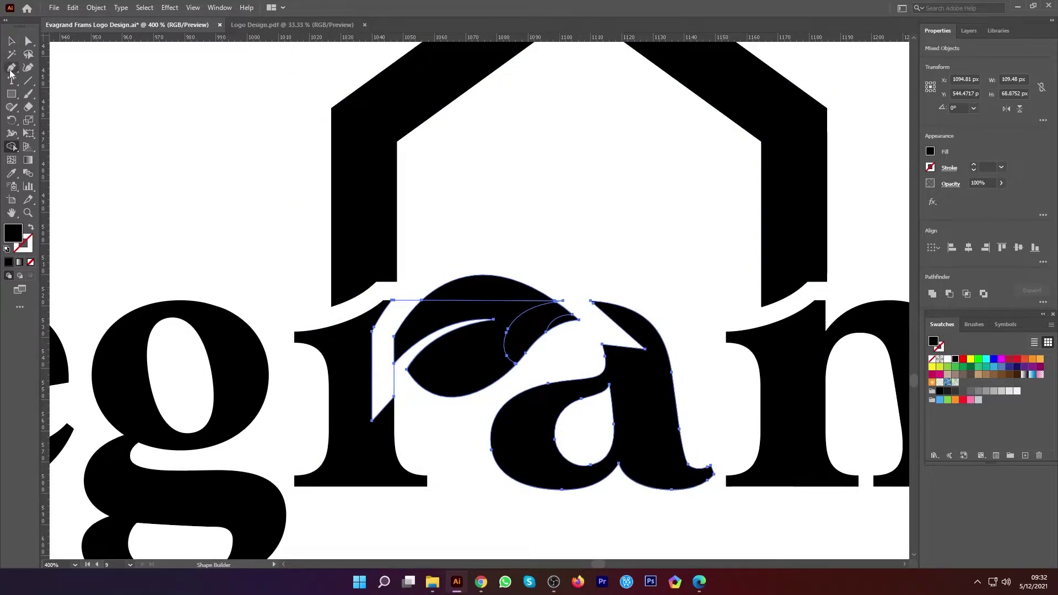
- Ungroup the leaf from its white offset and delete the leftover white piece covering the r's stem
left_click(16, 43)
left_click(537, 174)
left_click(397, 303)
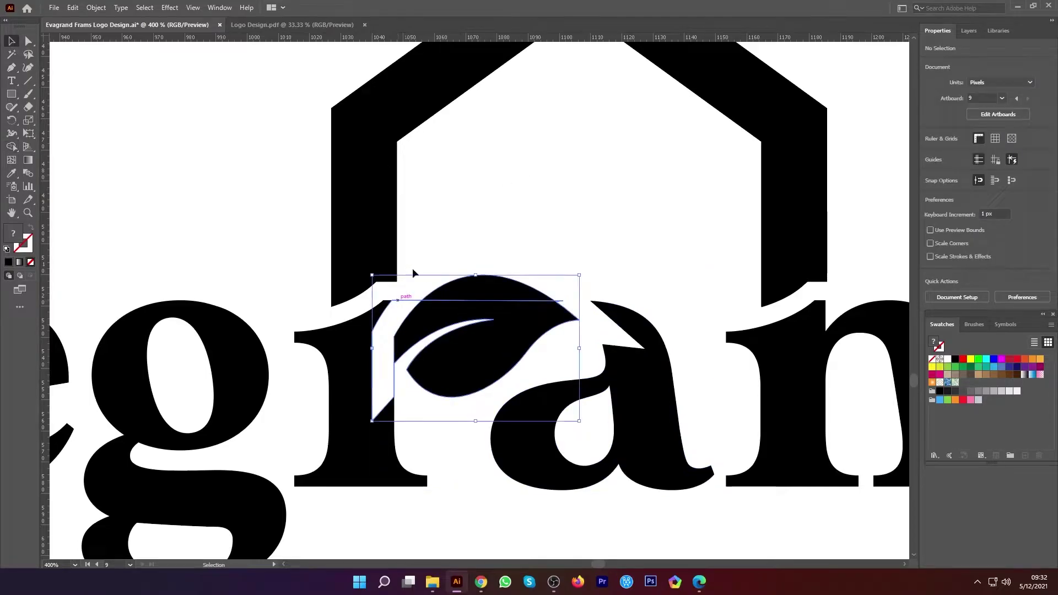
right_click(377, 361)
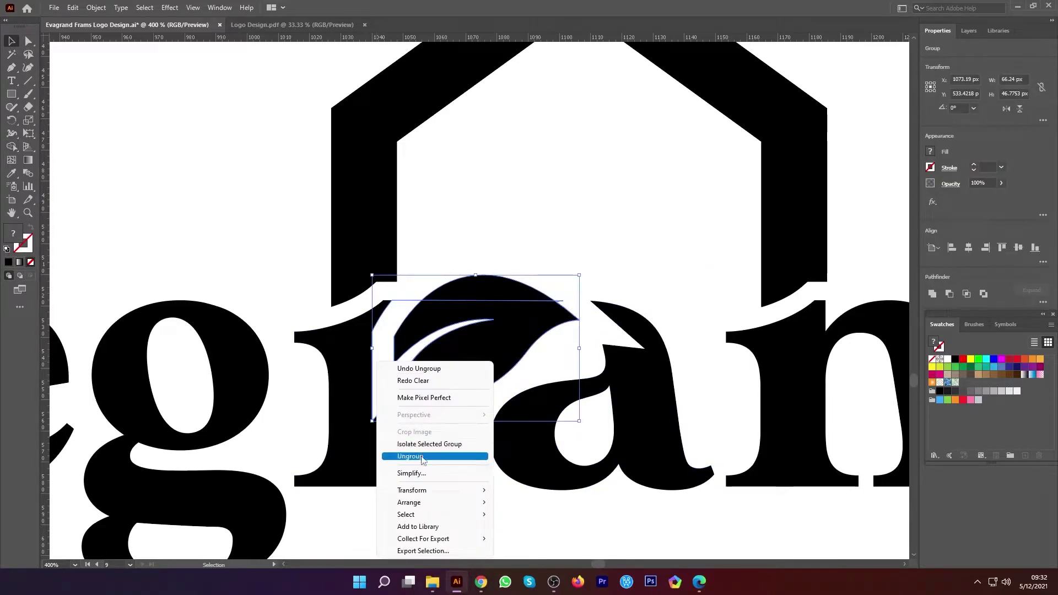
left_click(421, 456)
left_click(424, 432)
left_click(385, 386)
key("Delete")
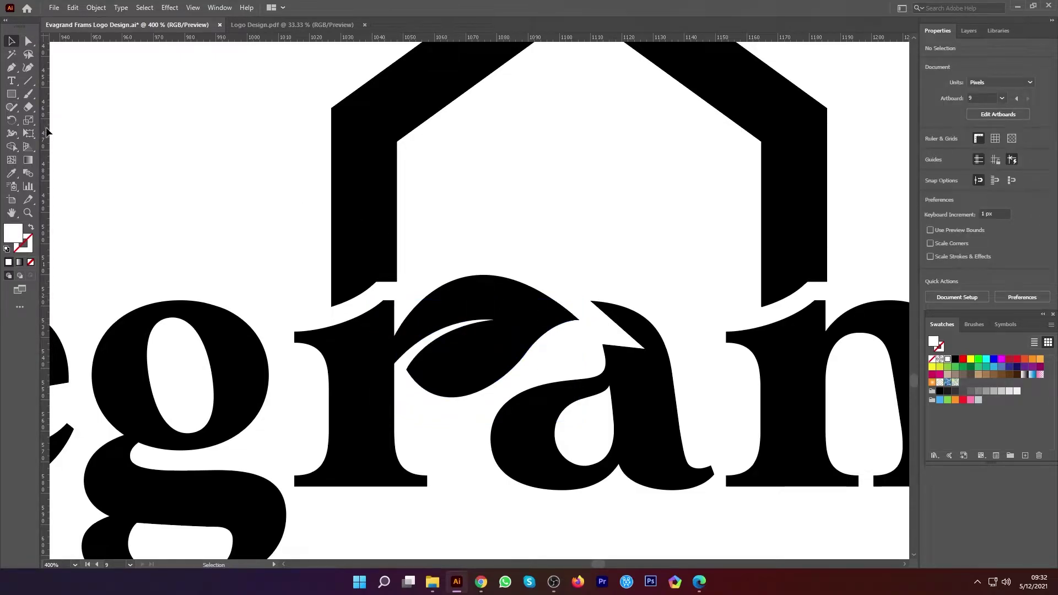
- Draw a four-point patch with the Pen tool over the notch in the top of the a and fill it black
left_click(11, 67)
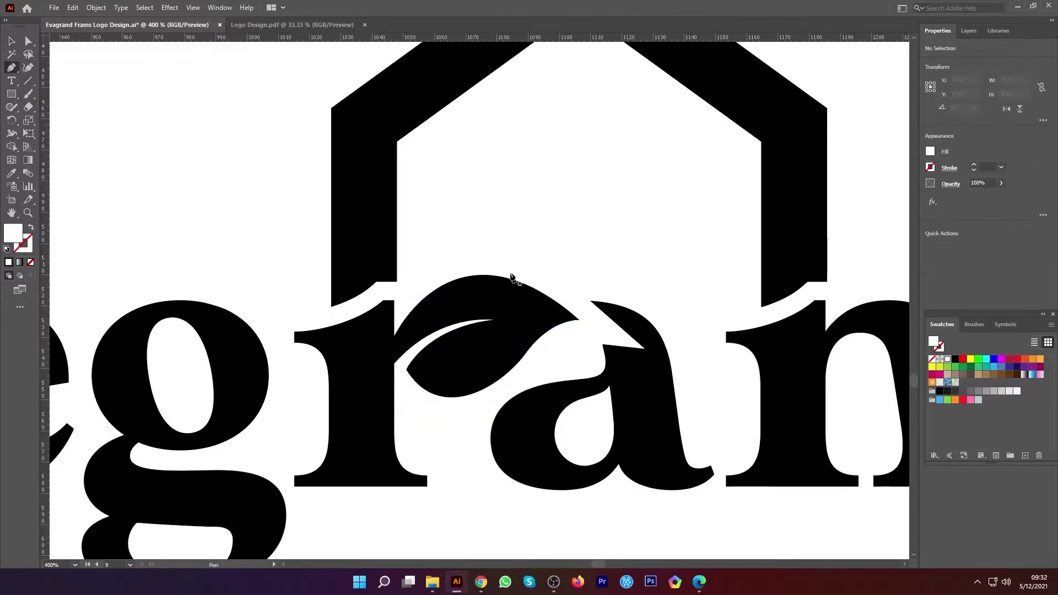
left_click(602, 344)
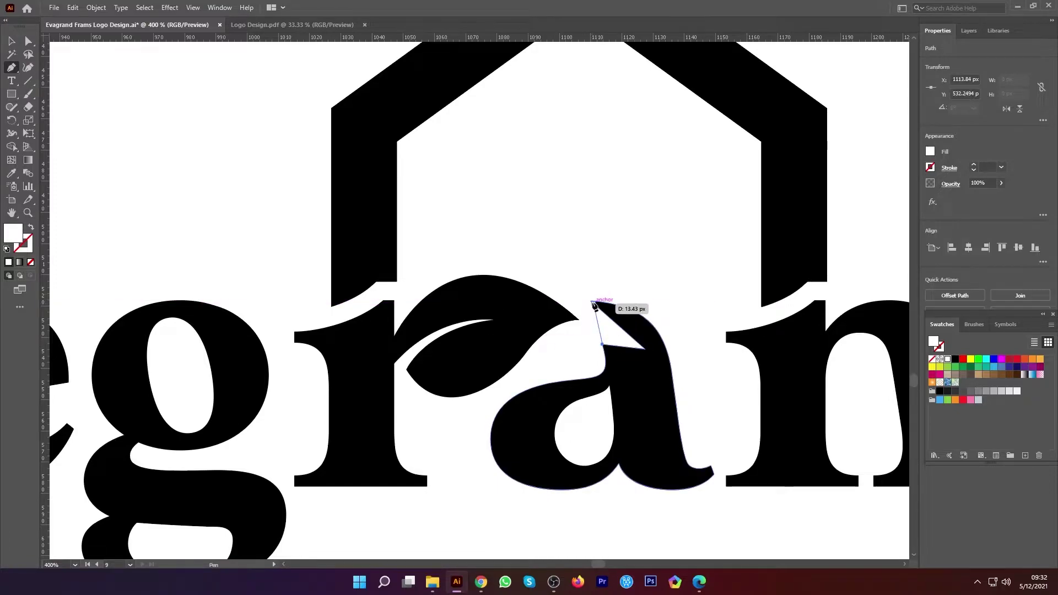
left_click(591, 301)
left_click(637, 328)
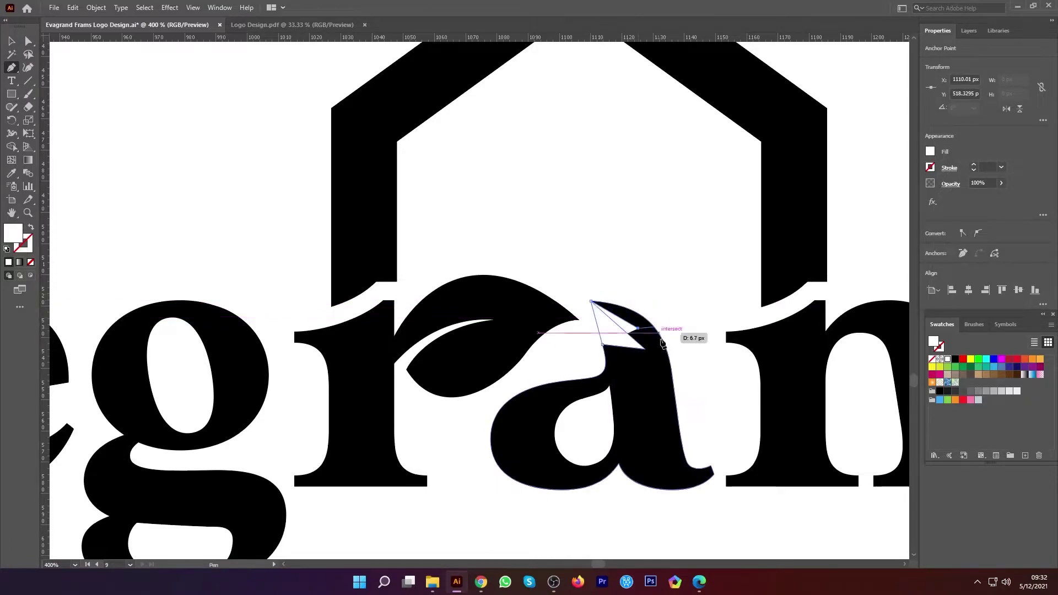
left_click(660, 364)
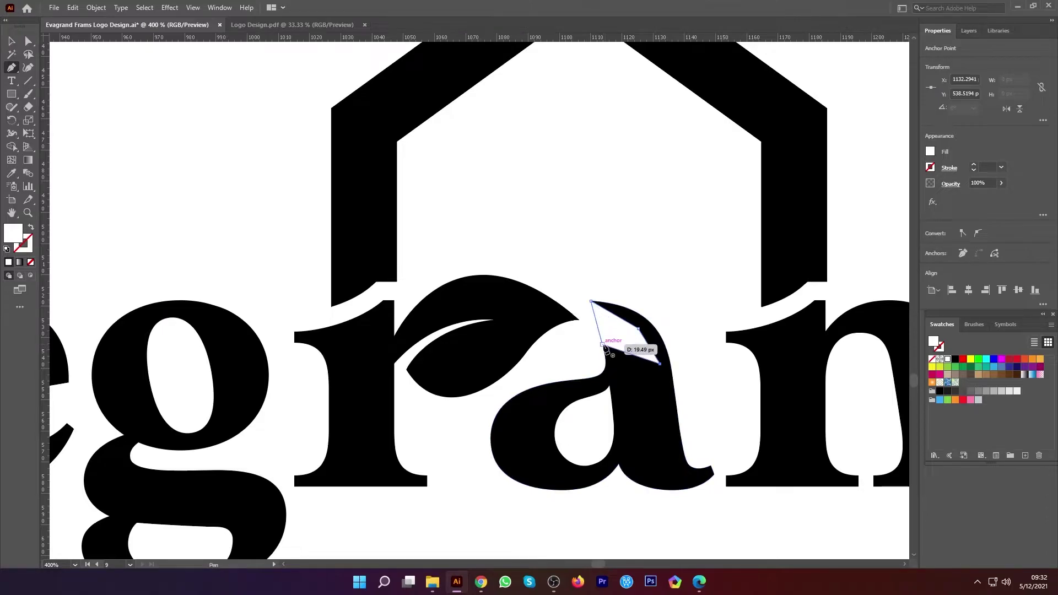
left_click(955, 359)
key("v")
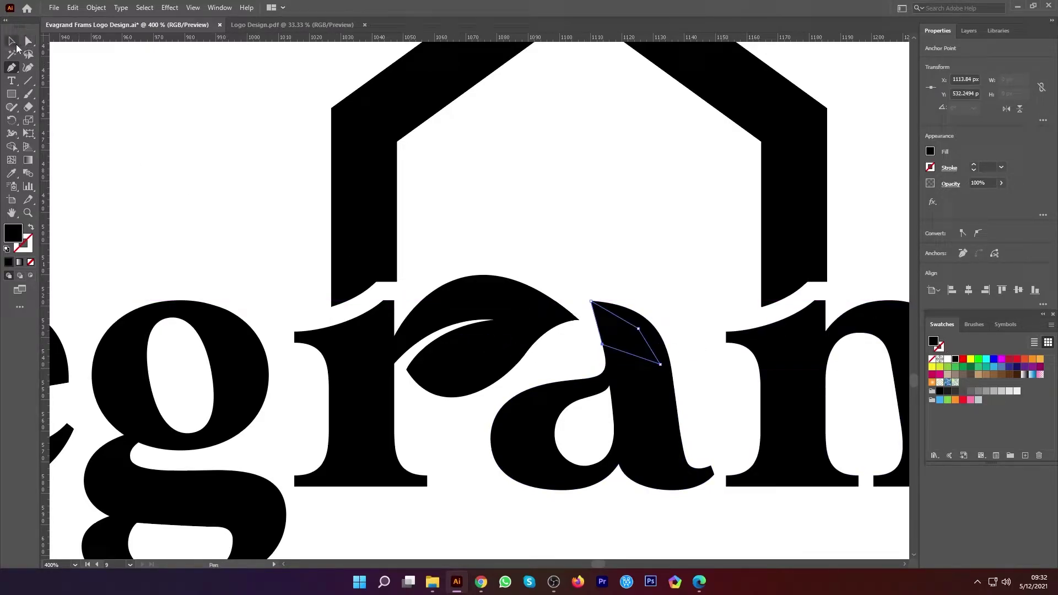
left_click(123, 148)
- Select all the Evegrand letters with the leaf and patch, leaving out the house, and unite them with Pathfinder
scroll(443, 313, "down", 4)
left_click_drag(142, 319, 710, 382)
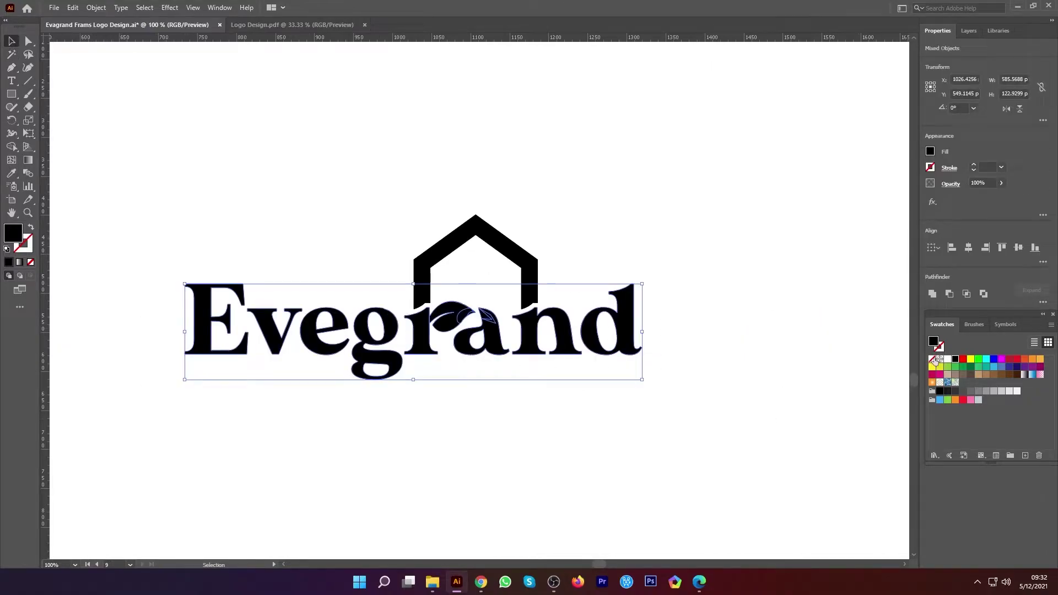
left_click(932, 293)
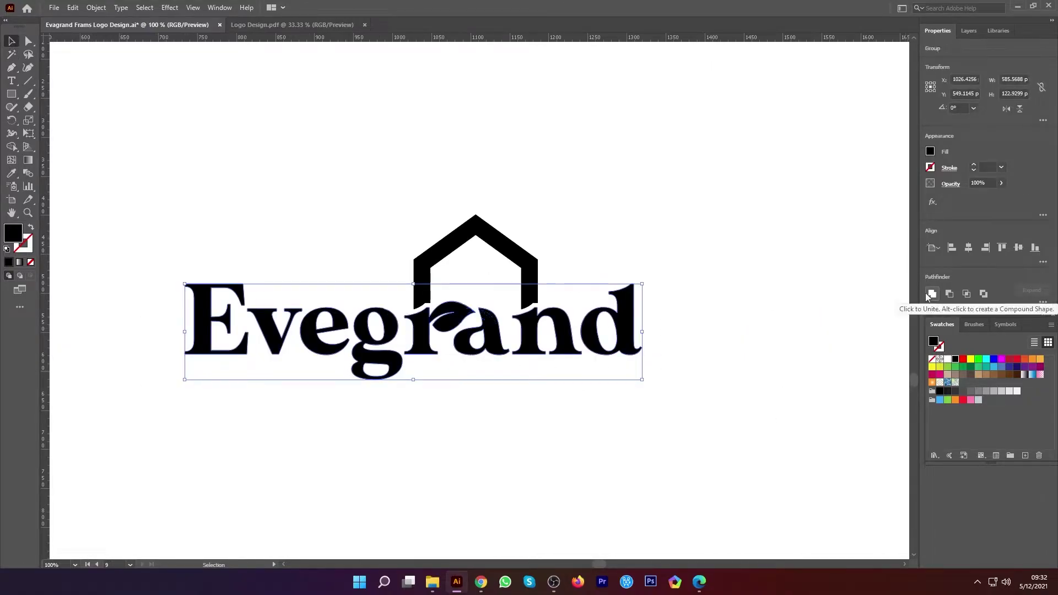
left_click(586, 436)
- Add the text "Farms INC." below the Evegrand wordmark
scroll(557, 432, "down", 2)
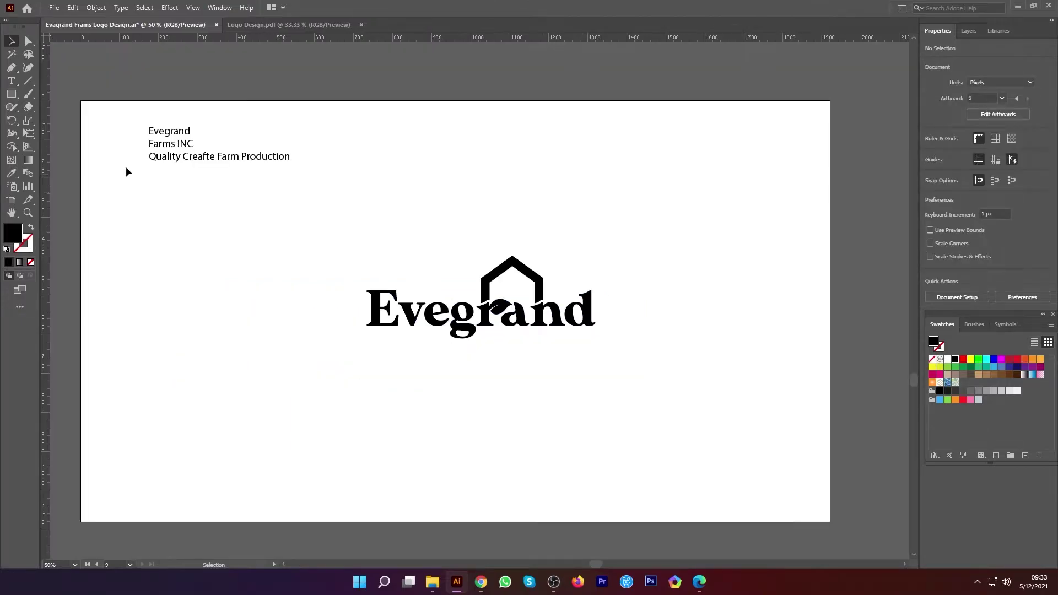
left_click(15, 81)
left_click(367, 358)
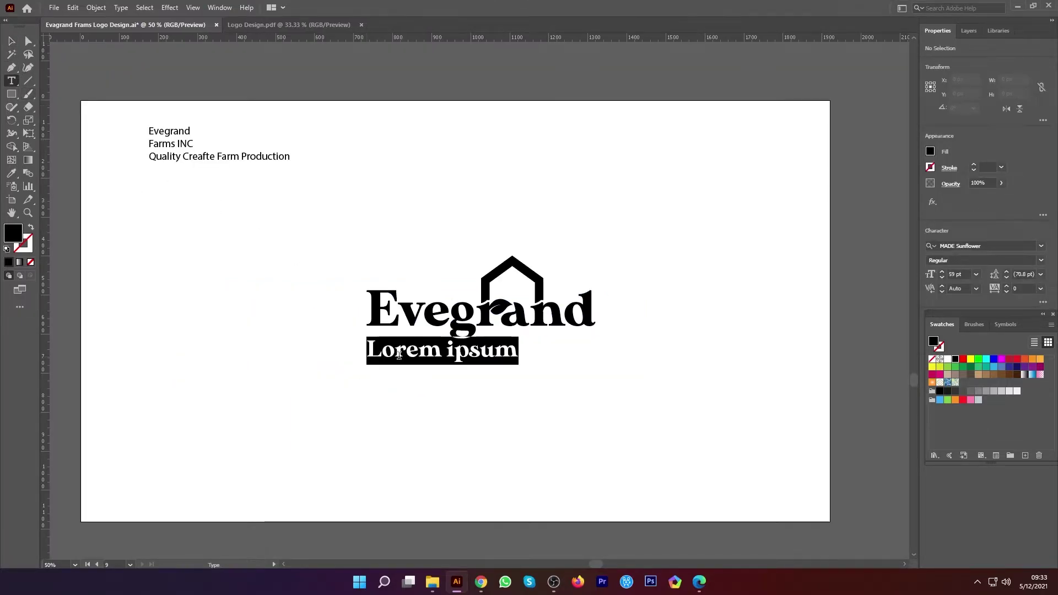
type("Farms")
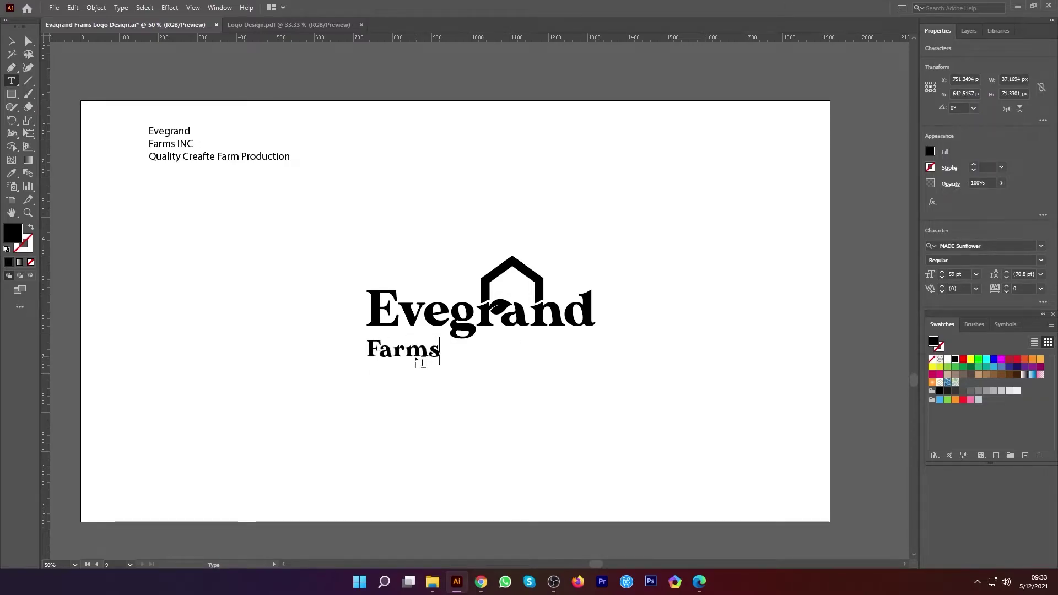
type(" INC.")
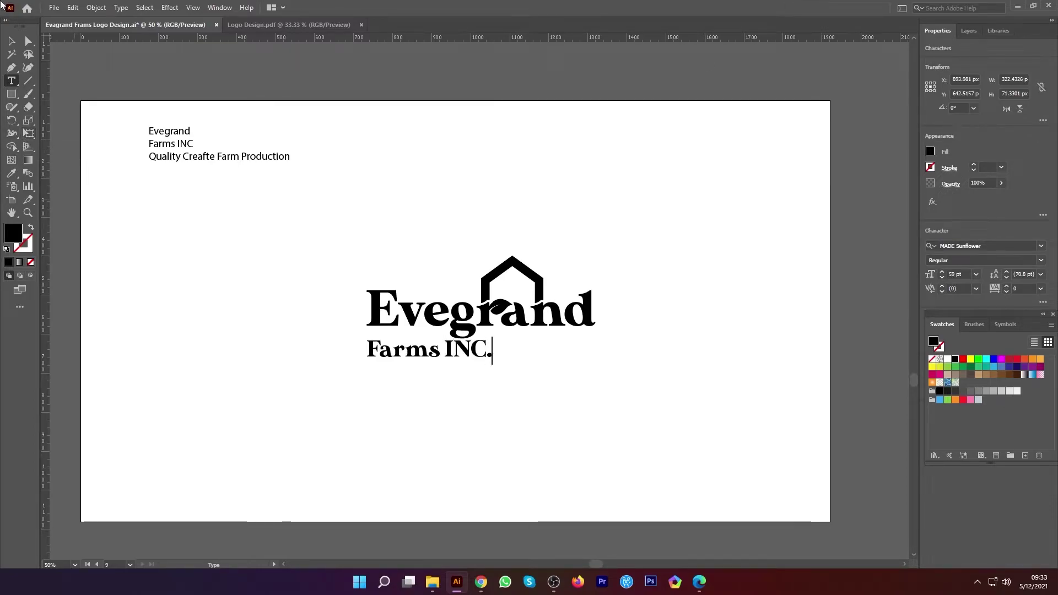
- Change the font of the Farms INC. text to Montserrat SemiBold
left_click(11, 42)
left_click(1012, 246)
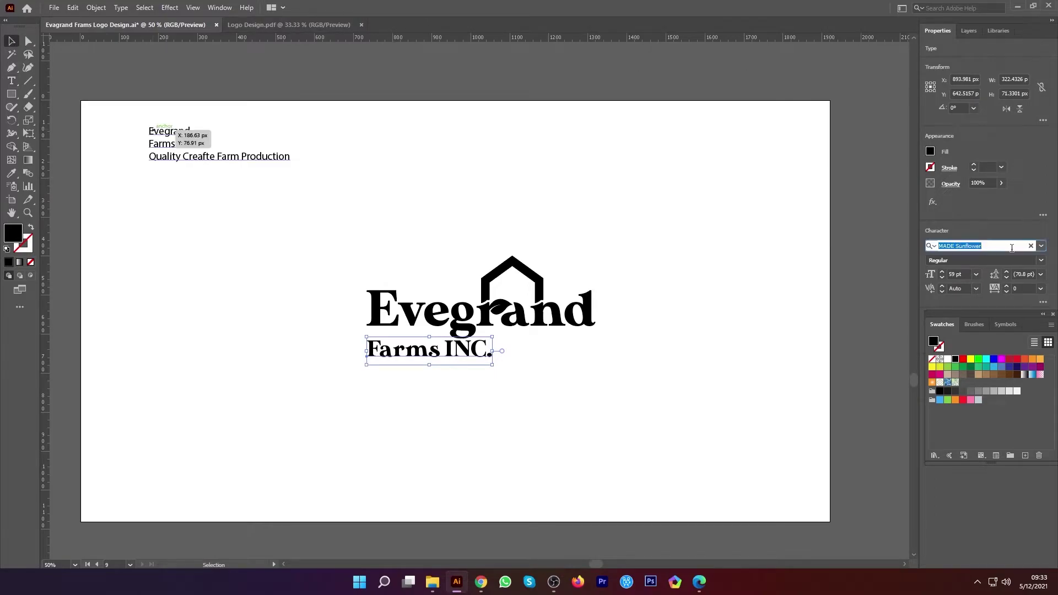
type("mo")
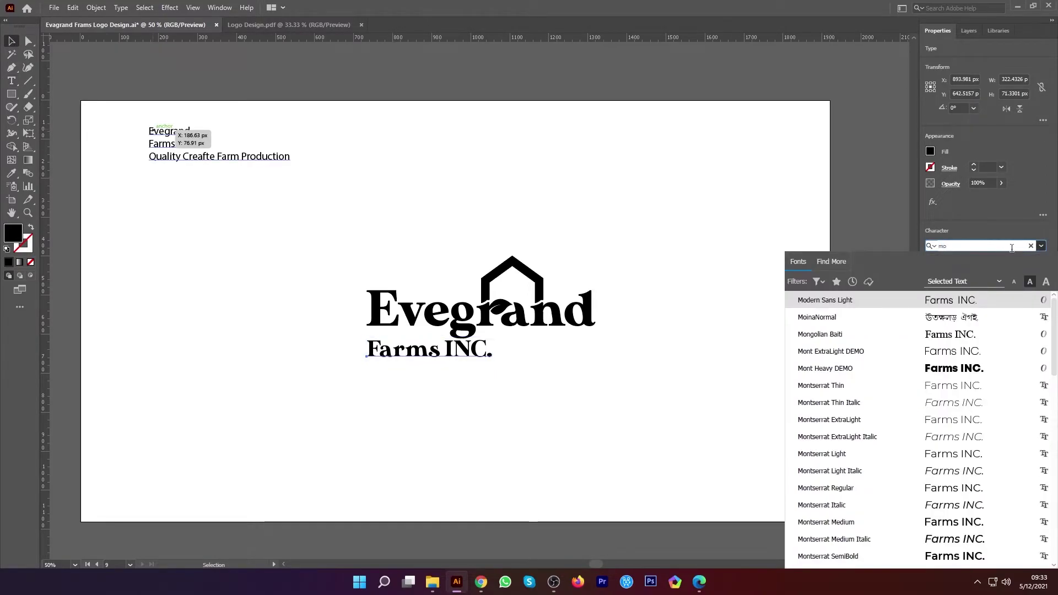
type("ns")
key("BackSpace")
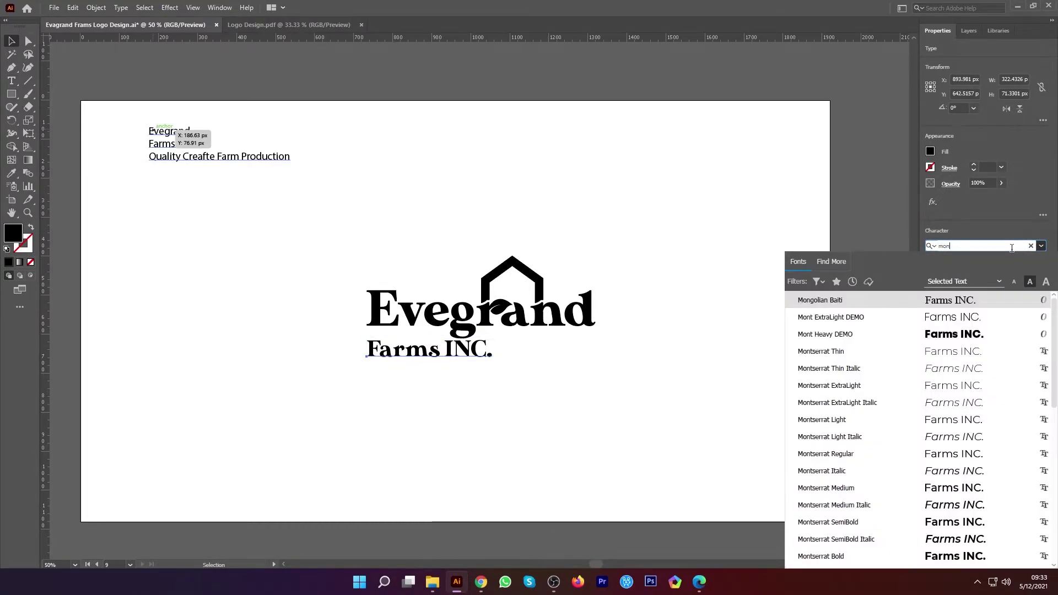
left_click(954, 523)
- Move the Farms INC. text up close under Evegrand and place a vertical guide along the left edge of the E
key("ctrl+plus")
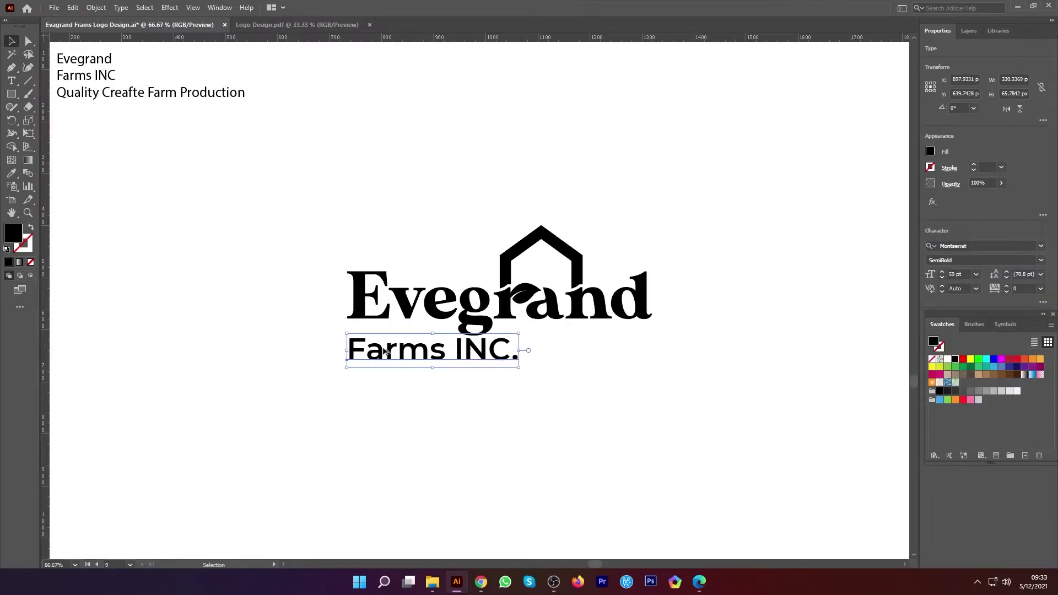
key("ctrl+plus")
key("ctrl+plus")
key("ctrl+plus")
left_click_drag(294, 342, 287, 292)
left_click_drag(45, 379, 283, 349)
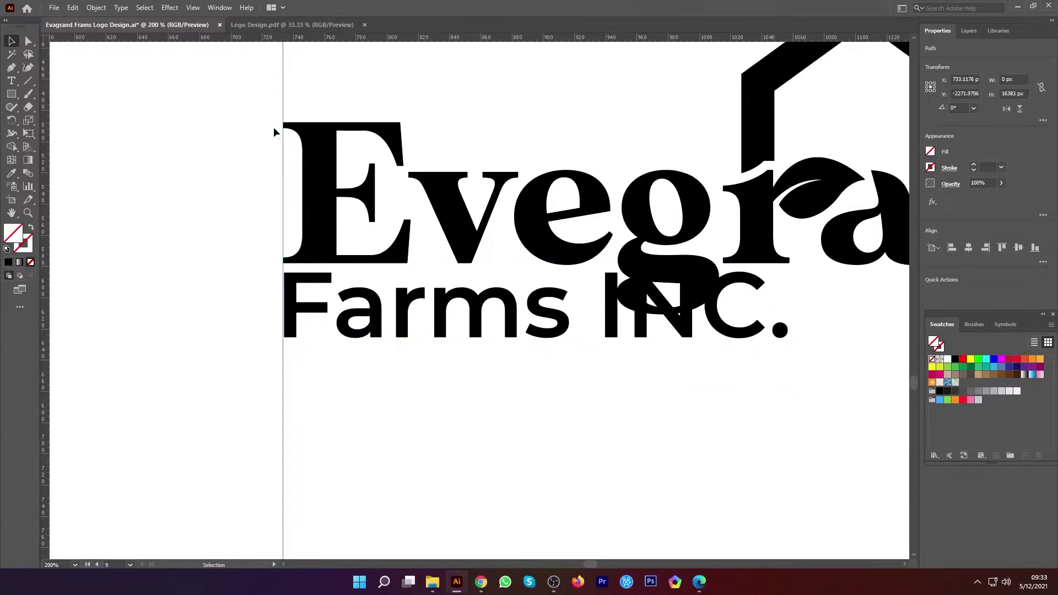
scroll(275, 166, "up", 5)
left_click_drag(304, 413, 309, 418)
scroll(306, 416, "down", 6)
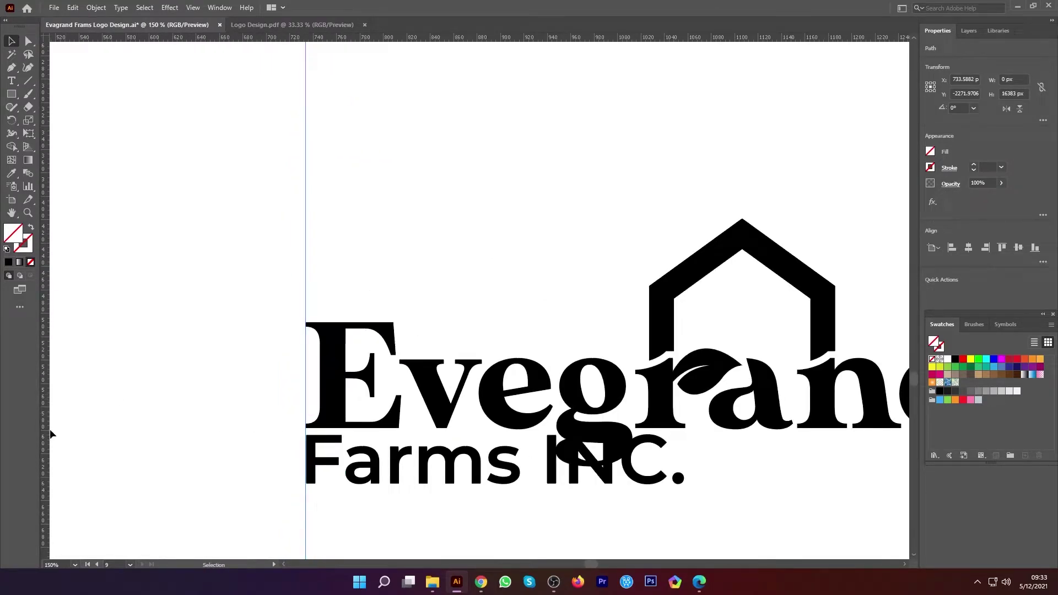
- Reduce the Farms INC. text to 39 pt and place a second vertical guide between the e and the g
left_click_drag(50, 429, 110, 422)
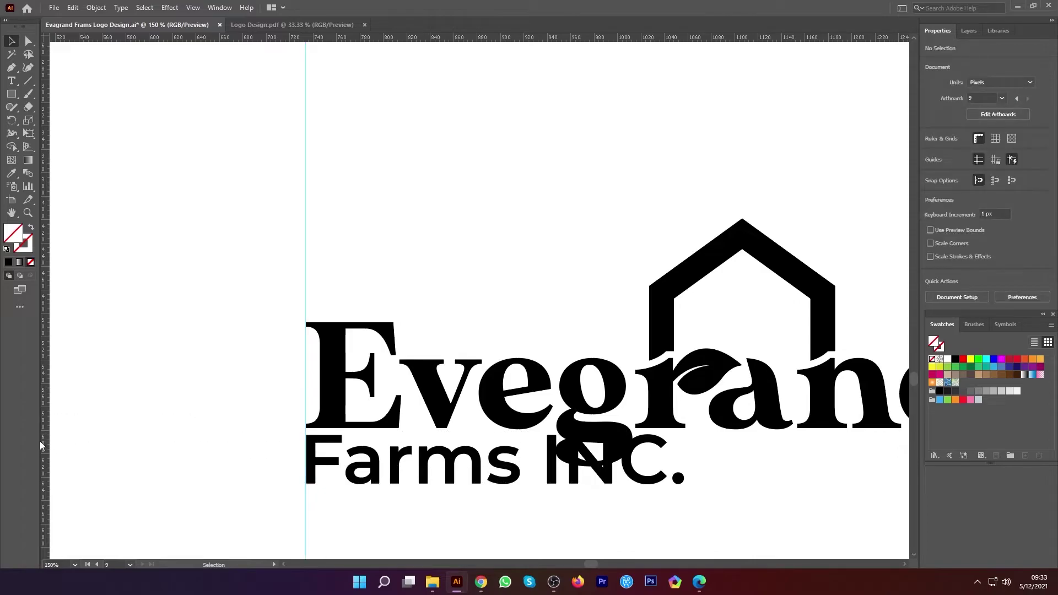
left_click_drag(46, 444, 635, 476)
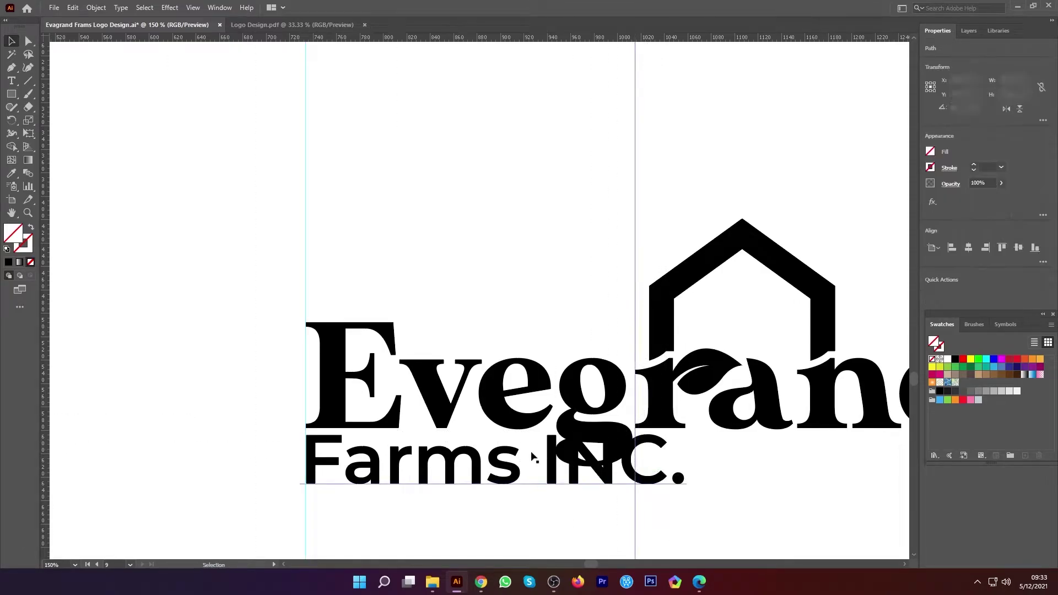
left_click(495, 462)
scroll(695, 395, "down", 2)
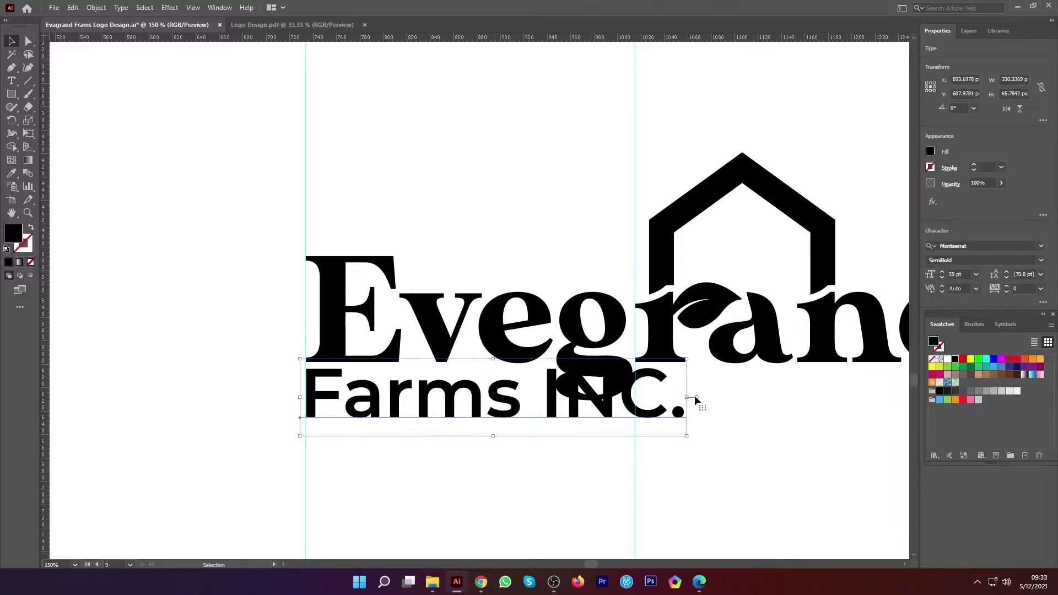
left_click(943, 277)
left_click(942, 276)
left_click_drag(634, 466, 559, 467)
key("Left")
key("Left")
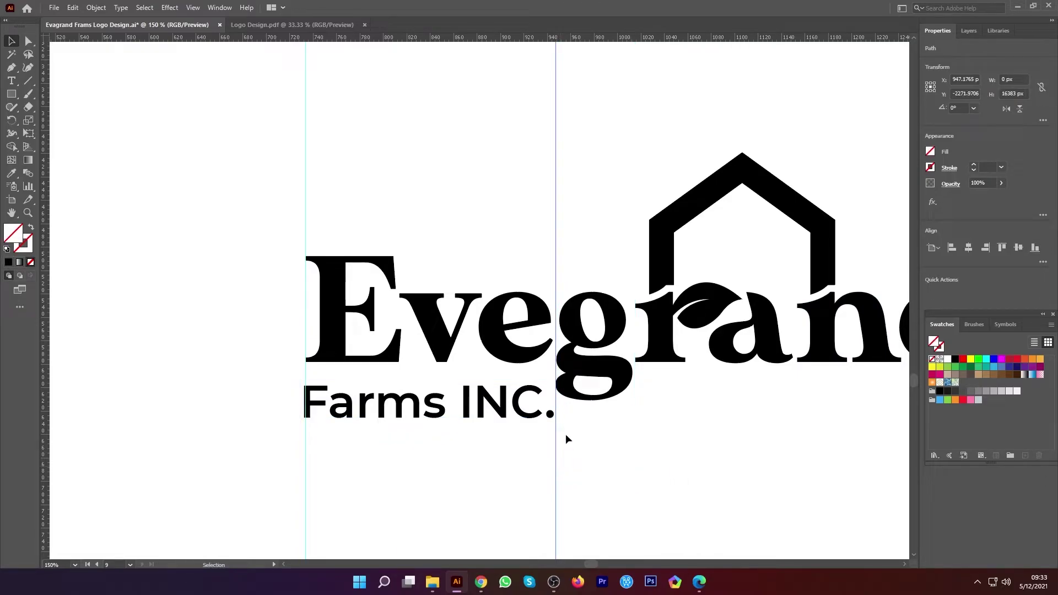
- Set the Farms INC. text to 33 pt and move it up beneath the E, flush with the first guide
left_click(485, 418)
key("ctrl+=")
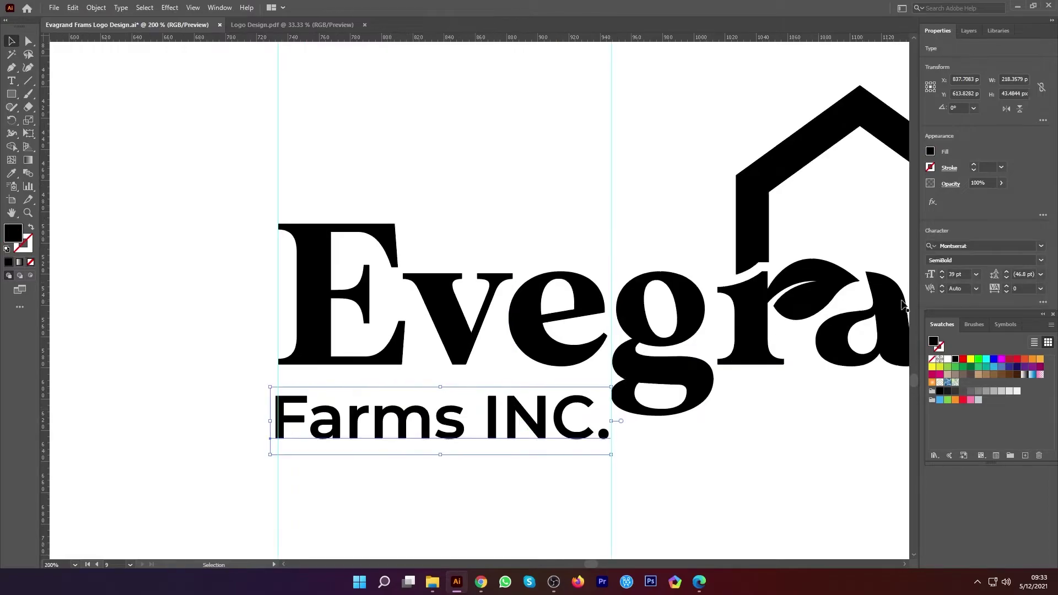
left_click(940, 275)
left_click(940, 274)
left_click(941, 274)
left_click(942, 277)
left_click(942, 277)
left_click(942, 278)
left_click(942, 277)
left_click(942, 277)
left_click(942, 277)
left_click(942, 277)
left_click(942, 277)
left_click(942, 277)
left_click_drag(324, 420, 327, 401)
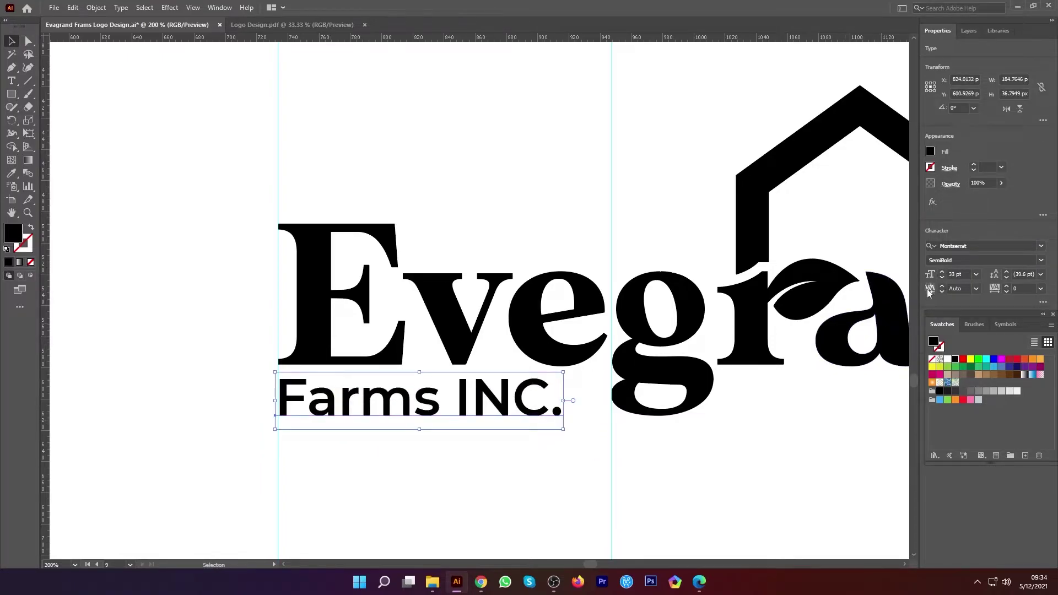
- Place a horizontal guide along the bottom of the g and the baseline of Farms INC
left_click_drag(368, 39, 357, 412)
left_click_drag(702, 400, 737, 416)
key("ctrl+z")
left_click(746, 477)
- Set the Farms INC. text to 28 pt with a tracking of 190 so that it fills the space before the g
left_click(436, 397)
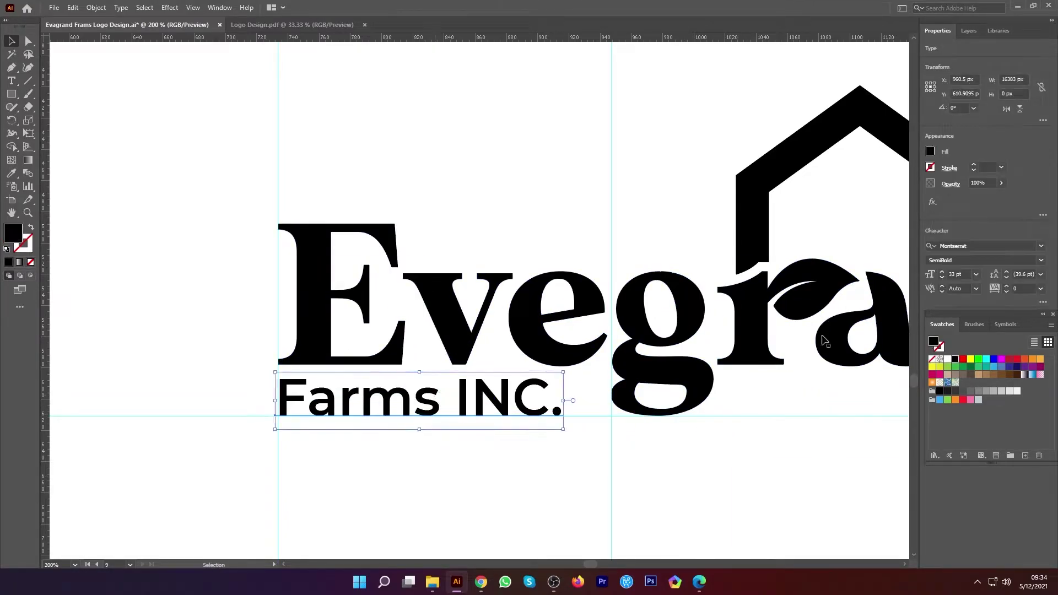
left_click(942, 278)
left_click(943, 277)
left_click(943, 278)
left_click(943, 277)
left_click(943, 277)
left_click(943, 277)
left_click(943, 277)
left_click(1006, 286)
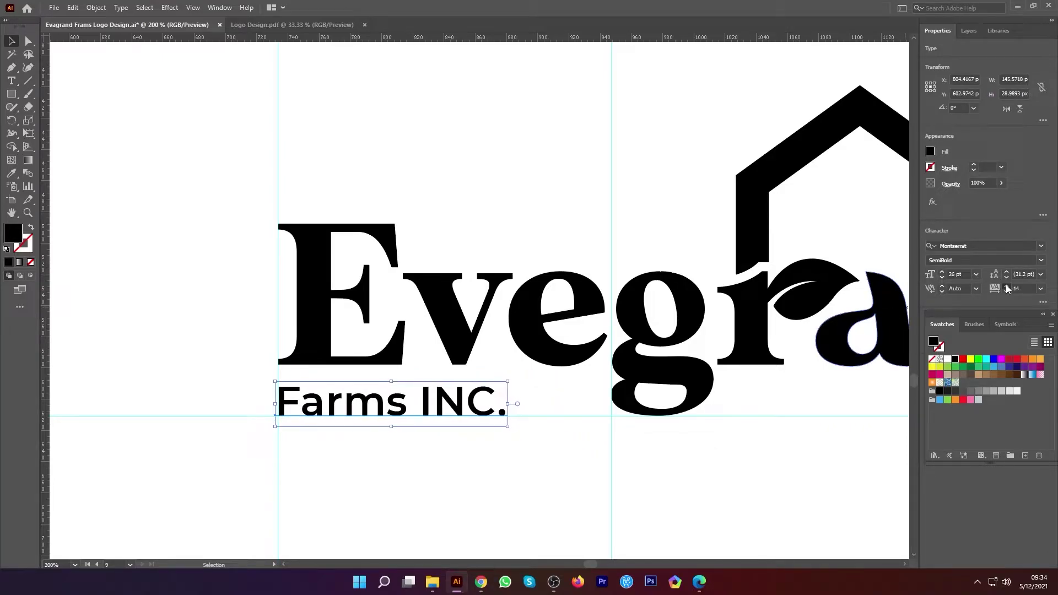
left_click(942, 272)
left_click(1006, 286)
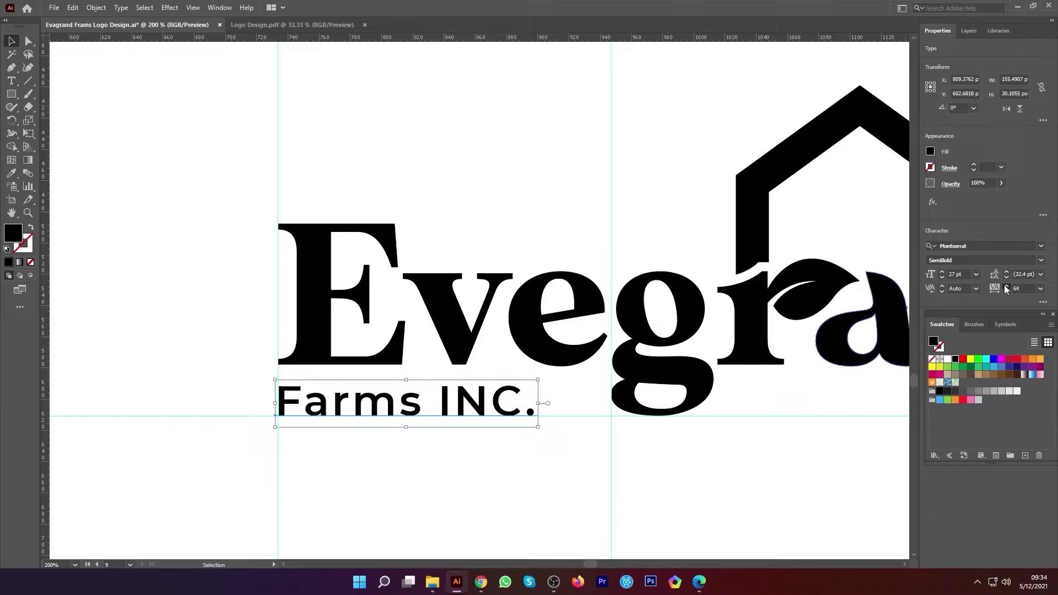
left_click(942, 271)
left_click(1006, 285)
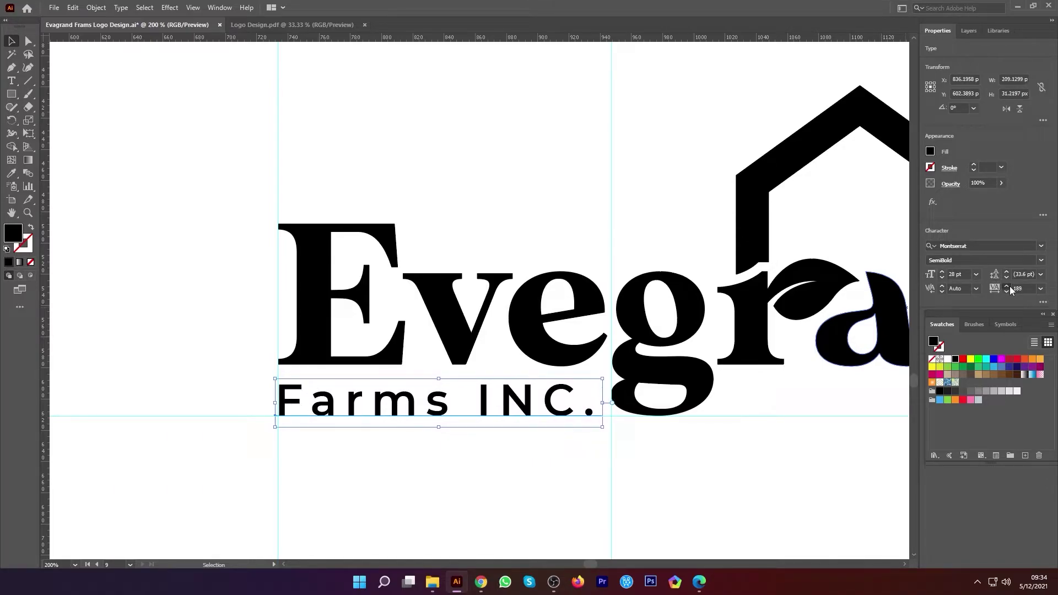
- Delete the horizontal guide and the vertical guide beside the g
left_click(232, 457)
scroll(232, 456, "down", 3)
left_click_drag(230, 455, 526, 480)
key("Delete")
left_click(495, 374)
key("Delete")
- Place a vertical guide along the right edge of the d and nudge the guide at the wordmark's left edge
left_click_drag(45, 424, 712, 438)
left_click(257, 386)
key("Left")
key("Left")
key("Left")
- Copy the line "Quality Creafte Farm Production" from the reference text block
scroll(300, 485, "down", 1)
scroll(470, 362, "down", 1)
scroll(474, 363, "down", 1)
scroll(477, 364, "down", 1)
left_click(105, 147)
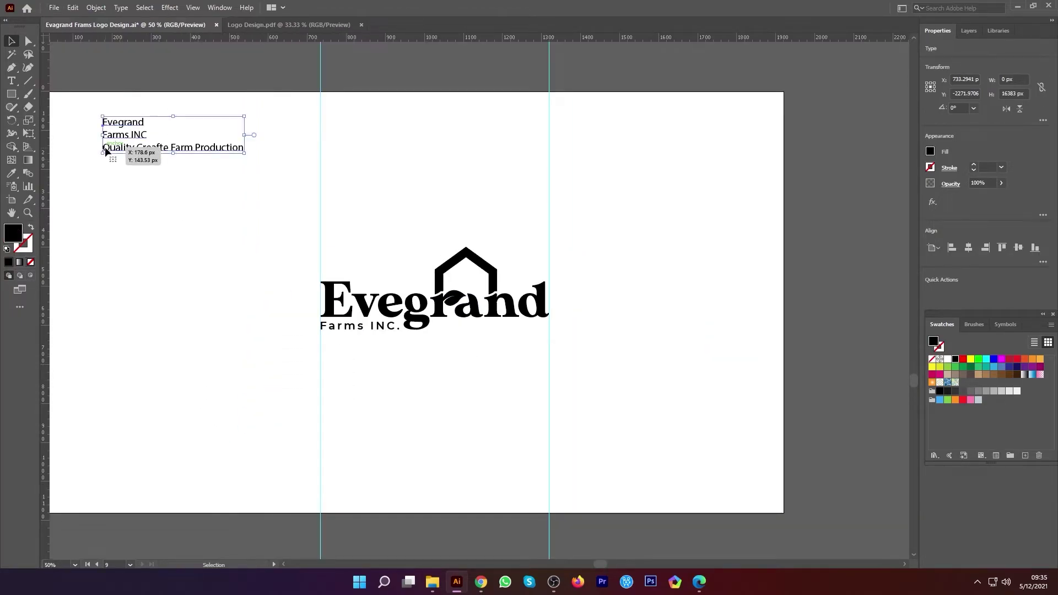
double_click(104, 148)
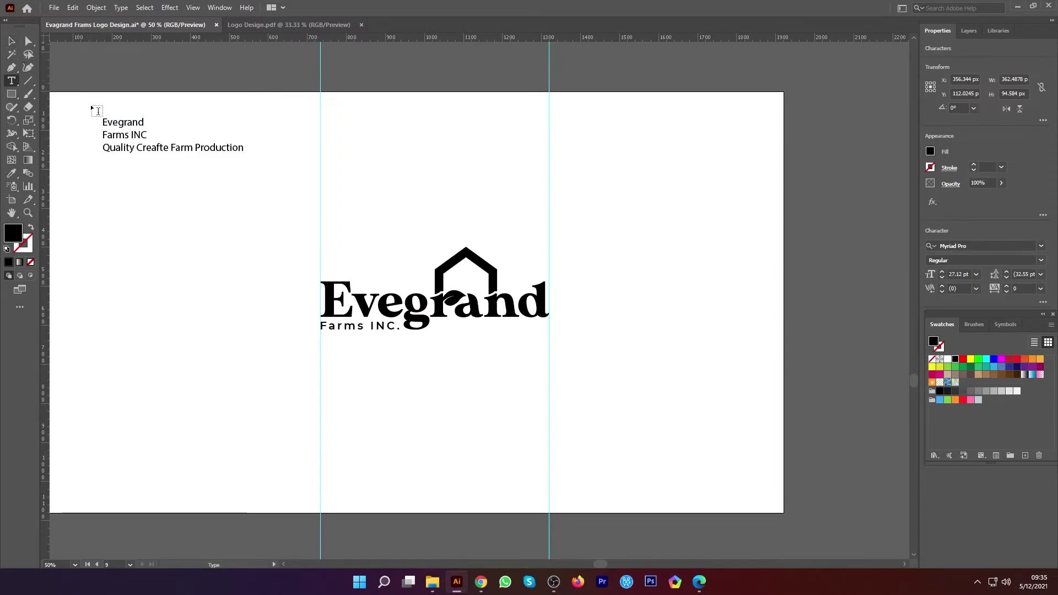
key("shift+Right")
key("shift+Right")
key("shift+Right")
key("shift+Right")
key("shift+Right")
key("shift+Right")
key("shift+Right")
key("shift+Right")
key("shift+Right")
key("shift+Right")
key("shift+Right")
key("shift+Right")
key("shift+Right")
key("shift+Right")
key("shift+Right")
key("shift+Right")
key("shift+Right")
key("shift+Right")
key("shift+Right")
key("shift+Right")
key("ctrl+c")
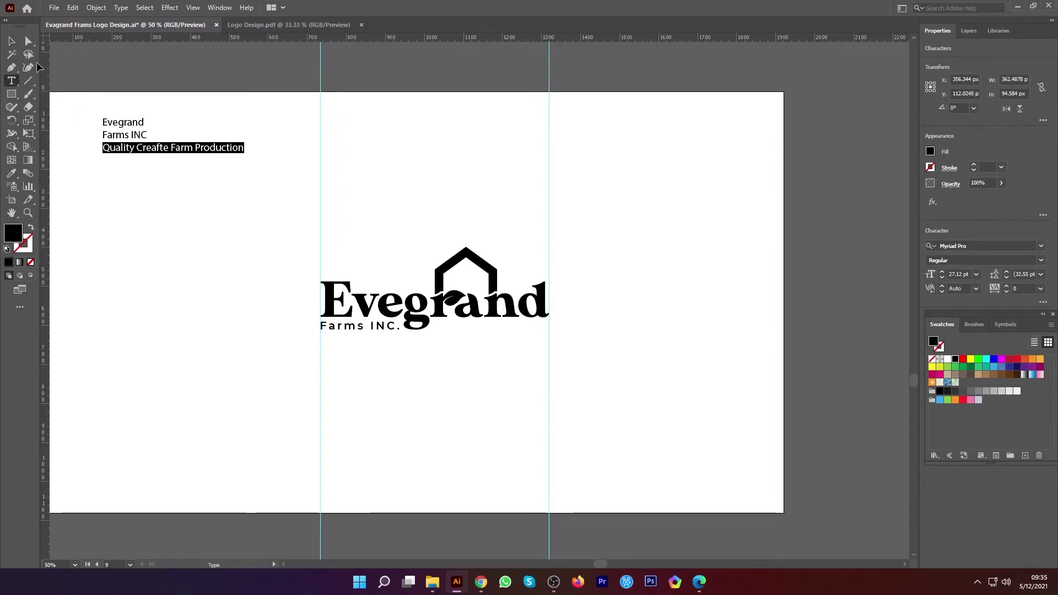
left_click(11, 41)
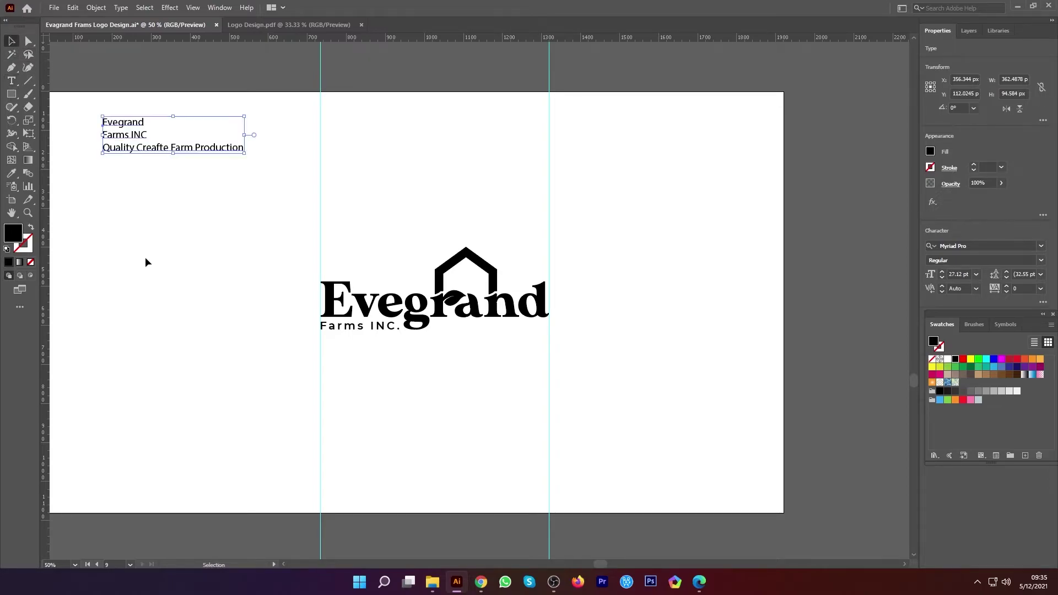
- Paste the copied tagline as a new text object below the Evegrand wordmark
left_click(147, 262)
left_click(11, 81)
left_click(350, 358)
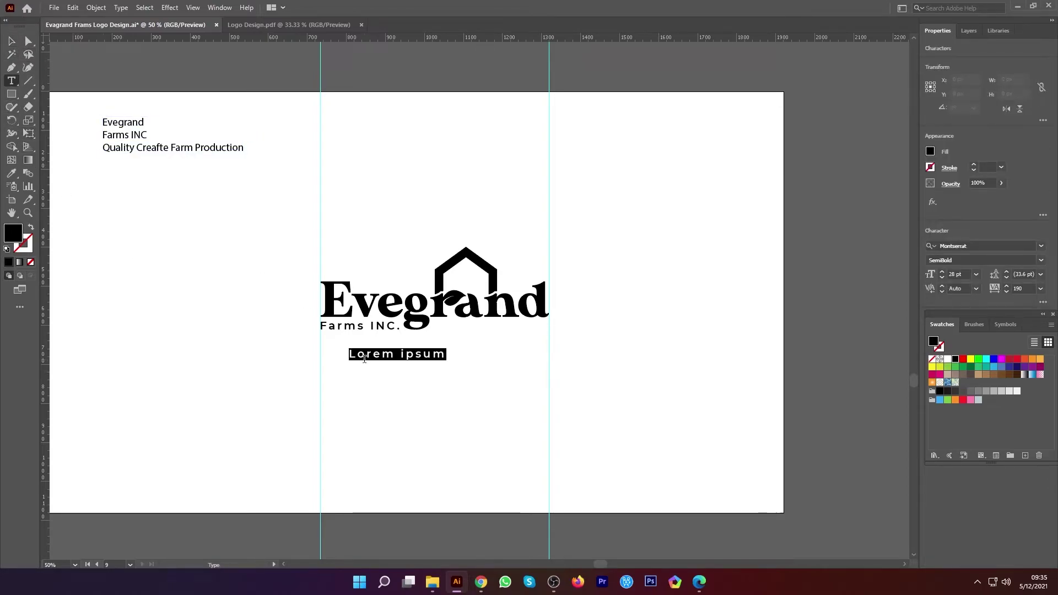
key("ctrl+v")
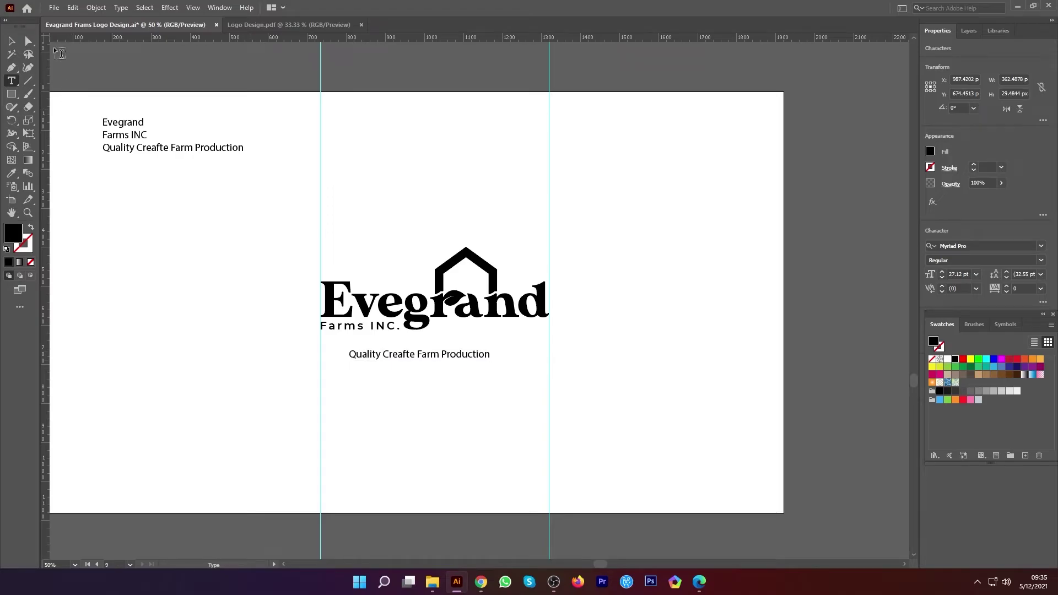
left_click(11, 41)
- Move the tagline directly beneath Farms INC., flush with the left vertical guide
scroll(367, 354, "up", 2)
left_click_drag(417, 332, 367, 310)
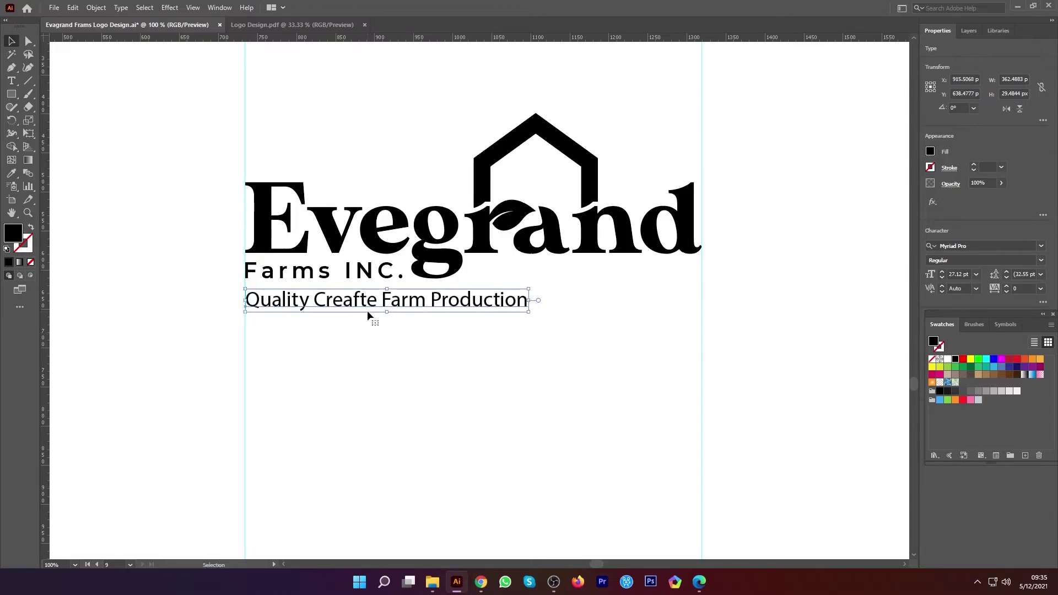
key("shift+Up")
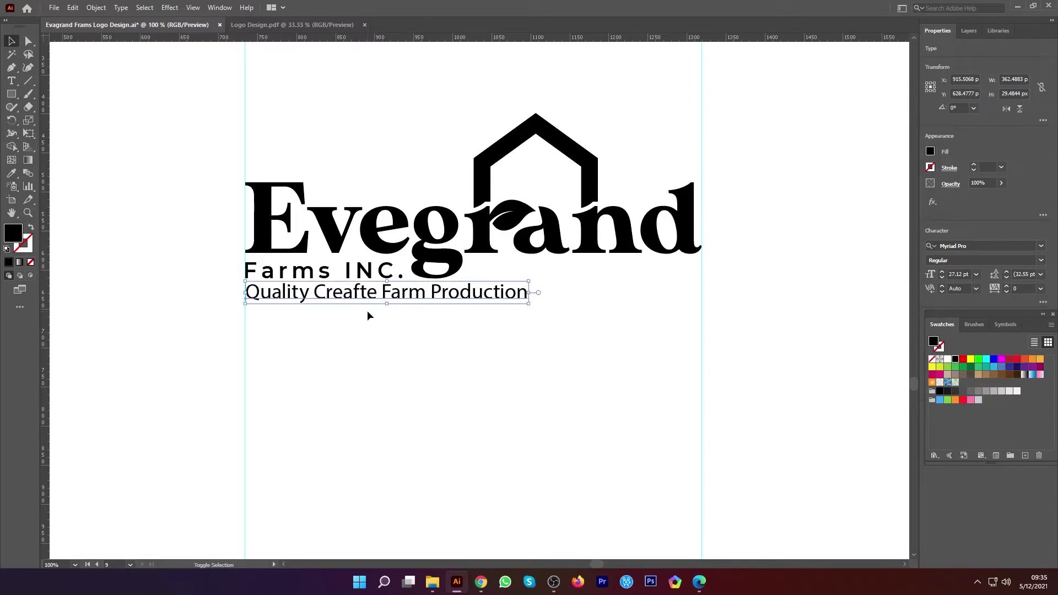
- Reduce the tagline's text size to 25 pt and set its font to Metropolis Medium
left_click(941, 277)
left_click(941, 277)
left_click(940, 276)
left_click(998, 246)
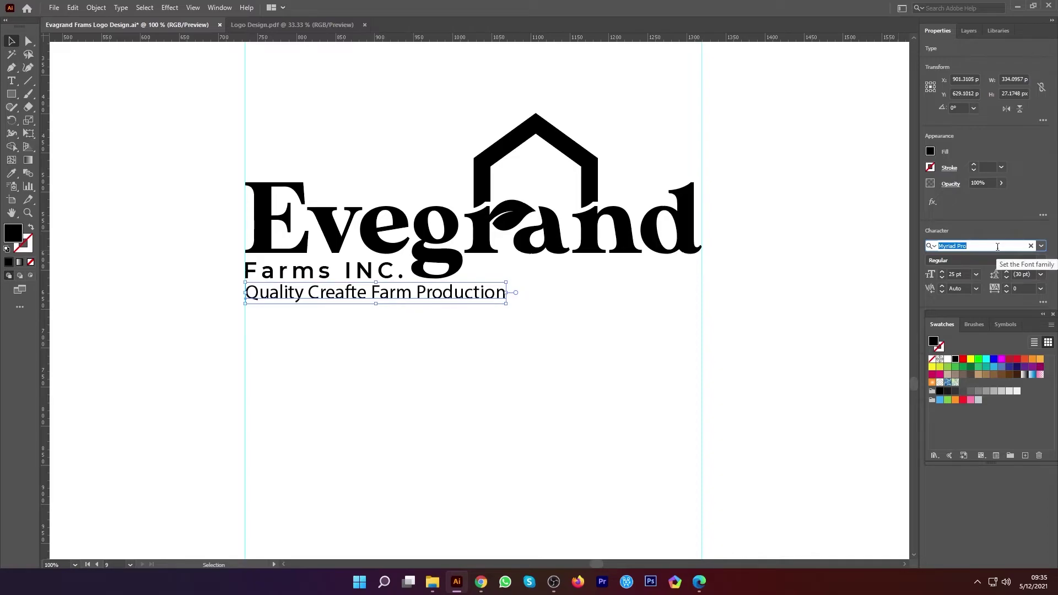
type("me")
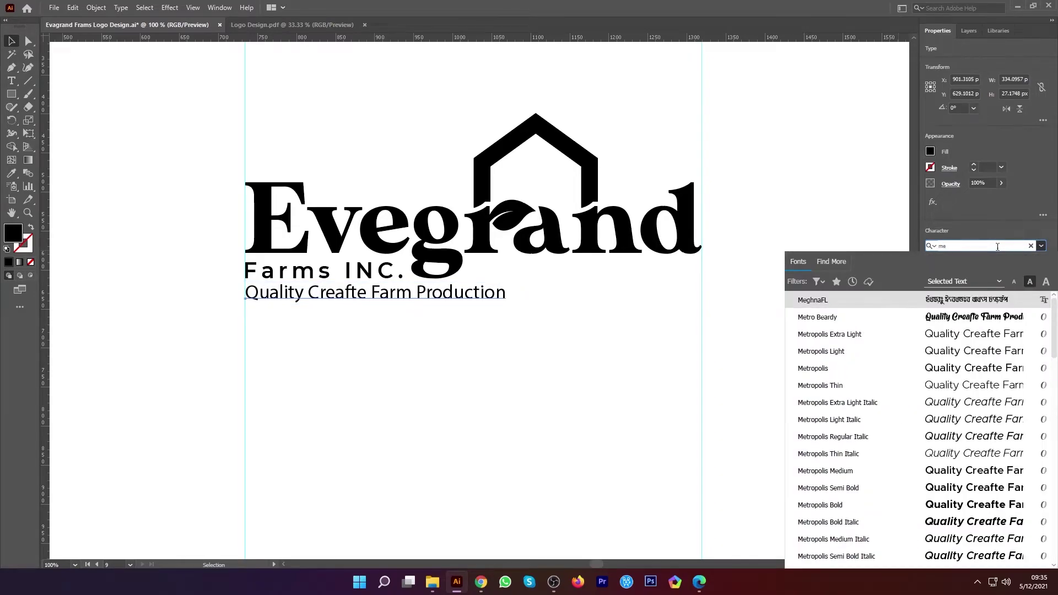
type("t")
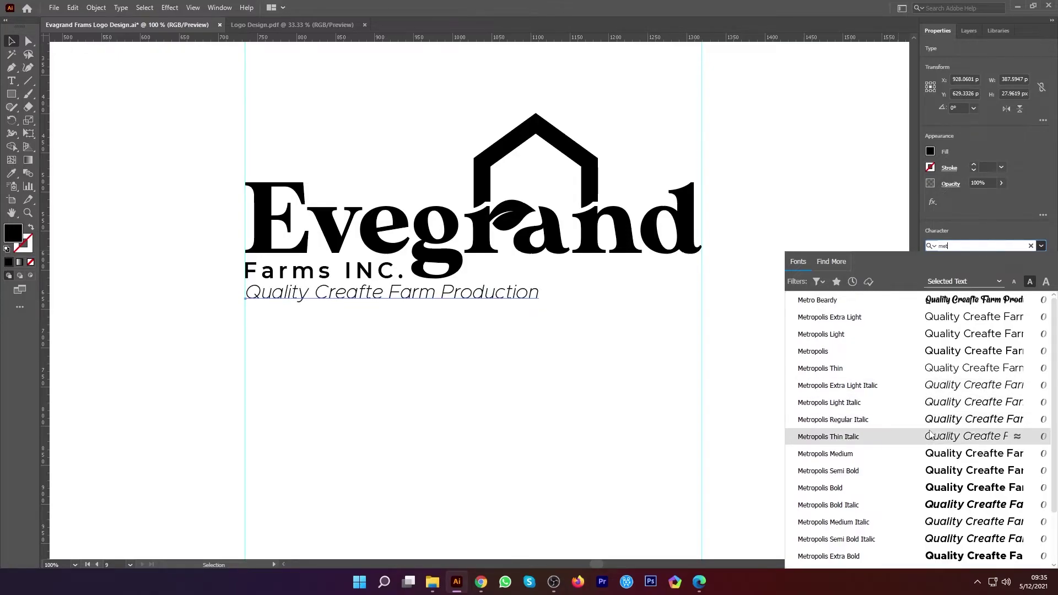
left_click(932, 454)
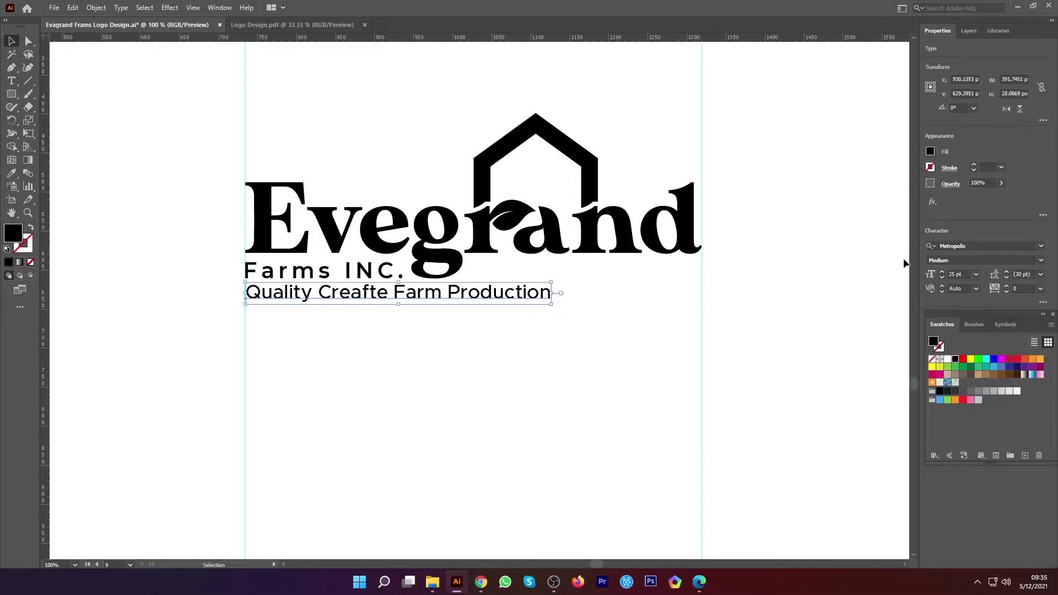
- Convert the tagline to uppercase and reduce its size to 19 pt
left_click(941, 278)
left_click(941, 277)
left_click(941, 277)
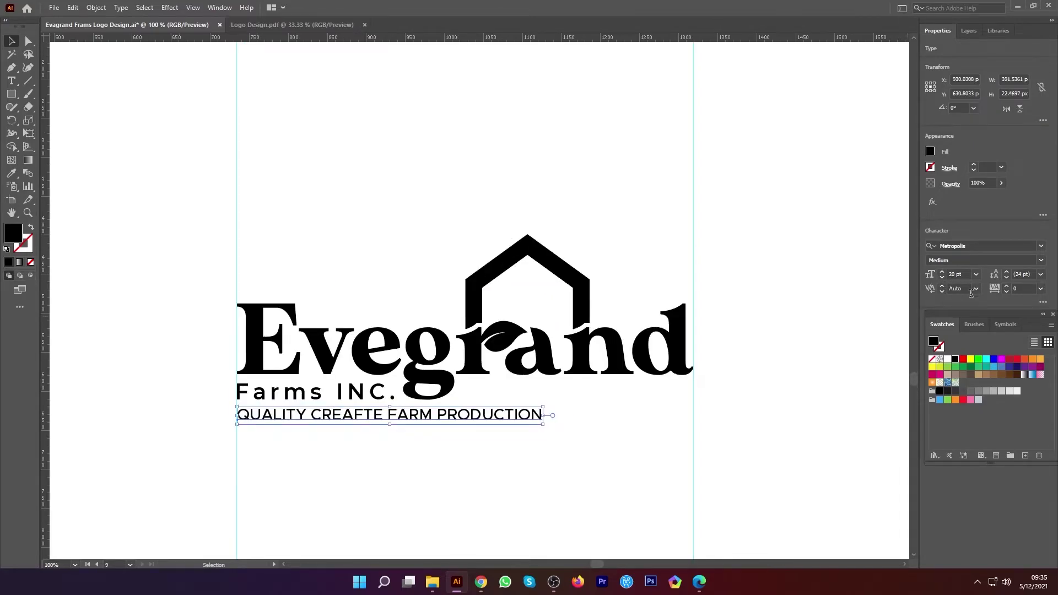
left_click(941, 278)
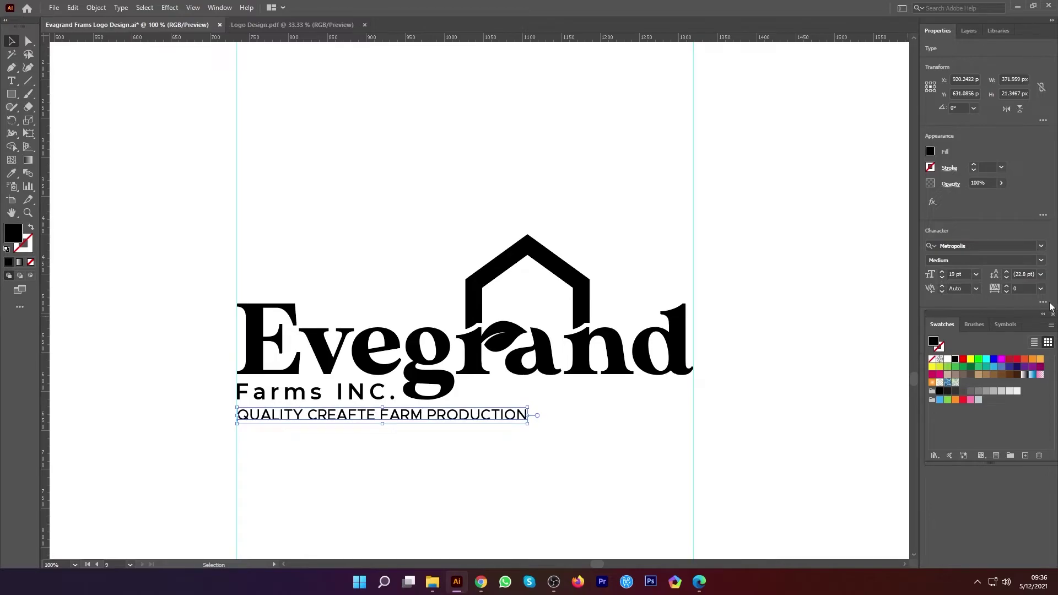
- Set the tagline's tracking to 374 so its width fits between the two vertical guides
left_click(1026, 288)
double_click(1026, 288)
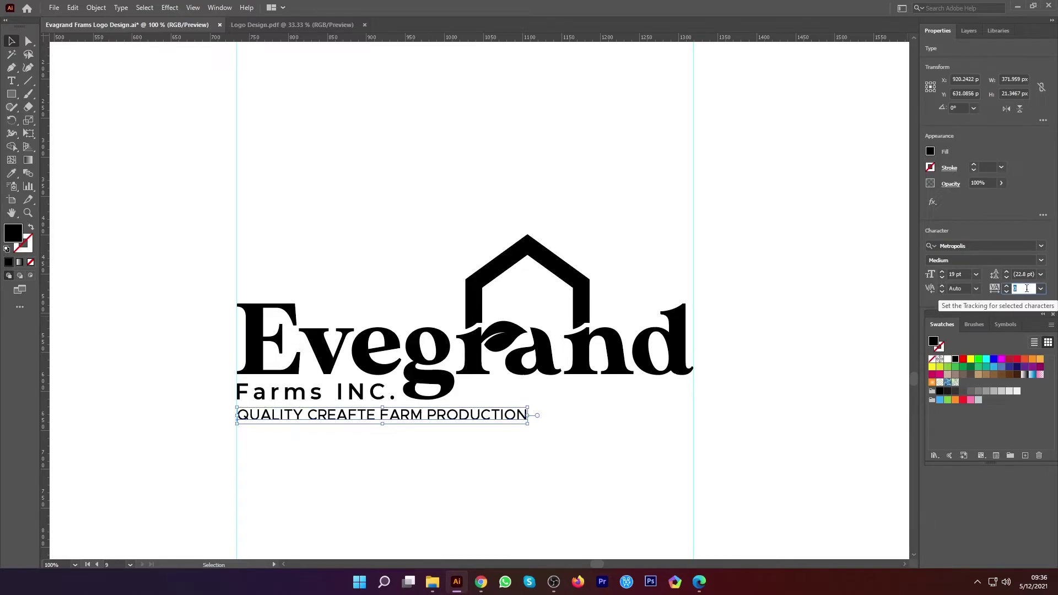
key("Return")
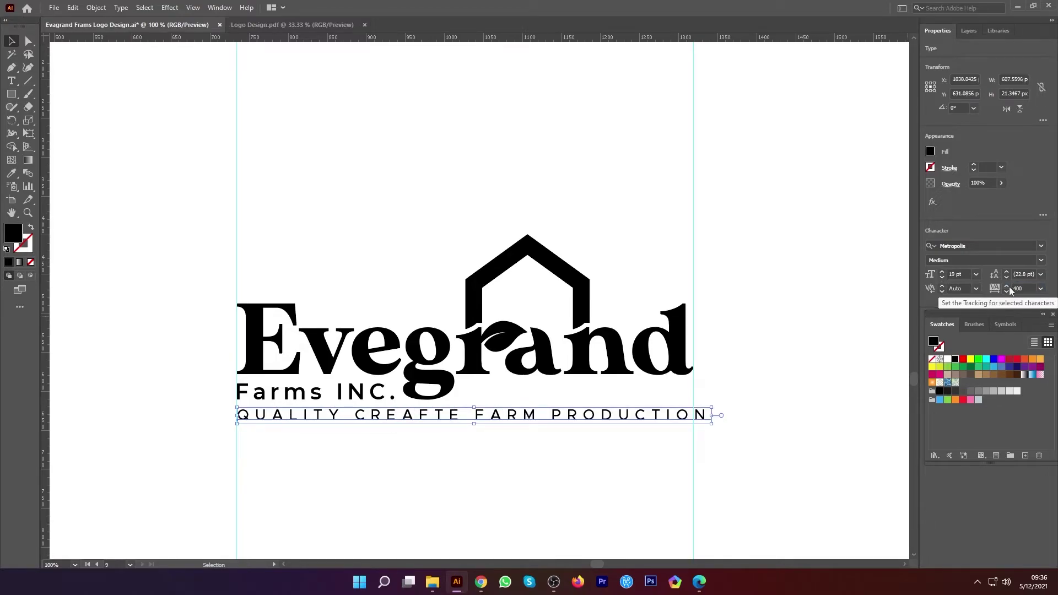
left_click(1007, 290)
left_click(1008, 291)
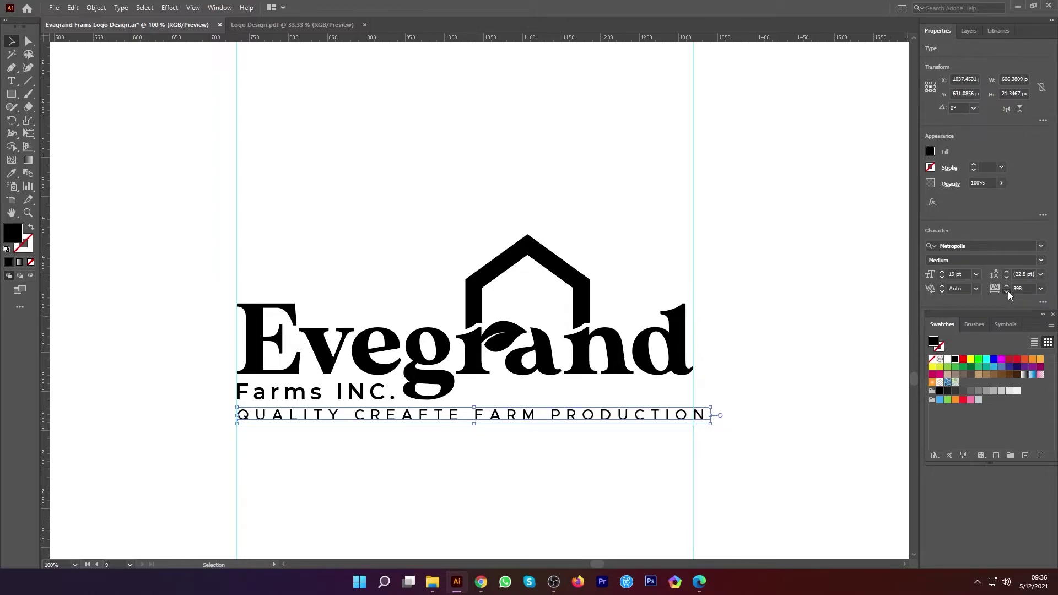
left_click(1007, 291)
left_click(1008, 291)
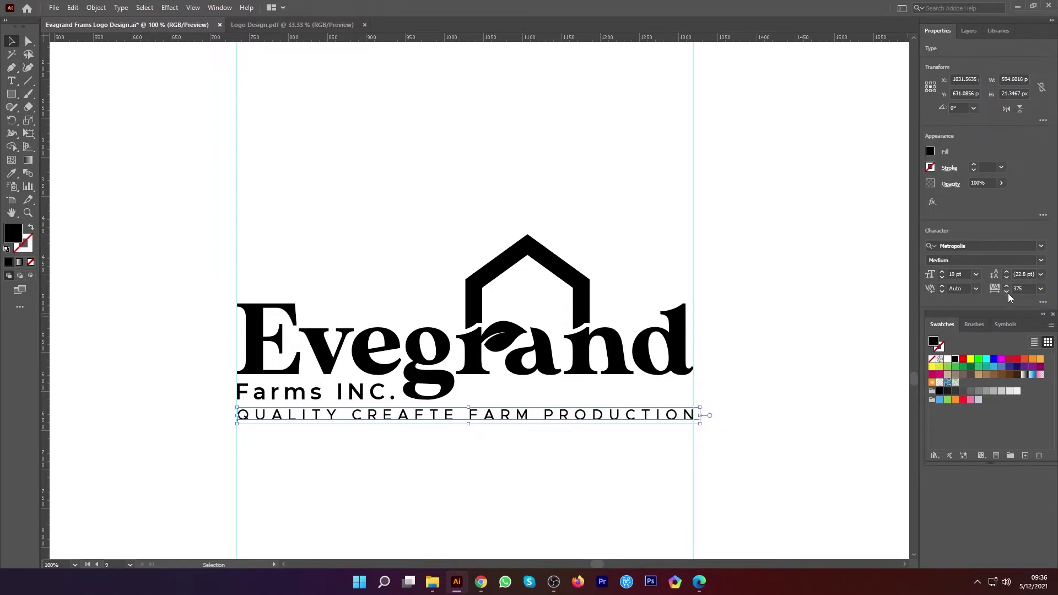
left_click(1007, 292)
left_click(793, 425)
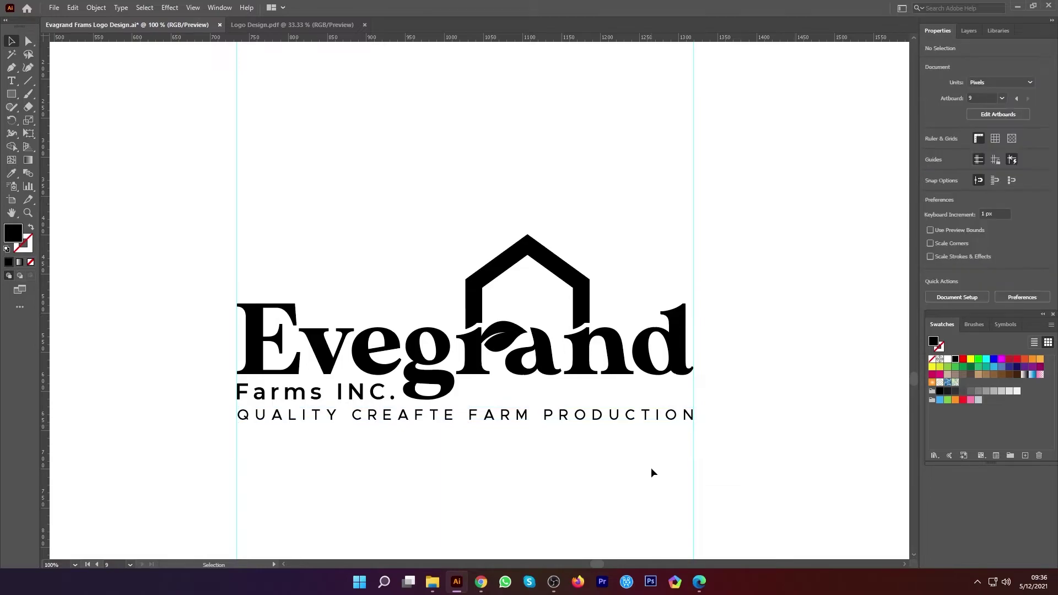
- Delete both vertical guides at the edges of the wordmark
scroll(650, 467, "down", 1)
left_click_drag(189, 434, 781, 481)
key("Delete")
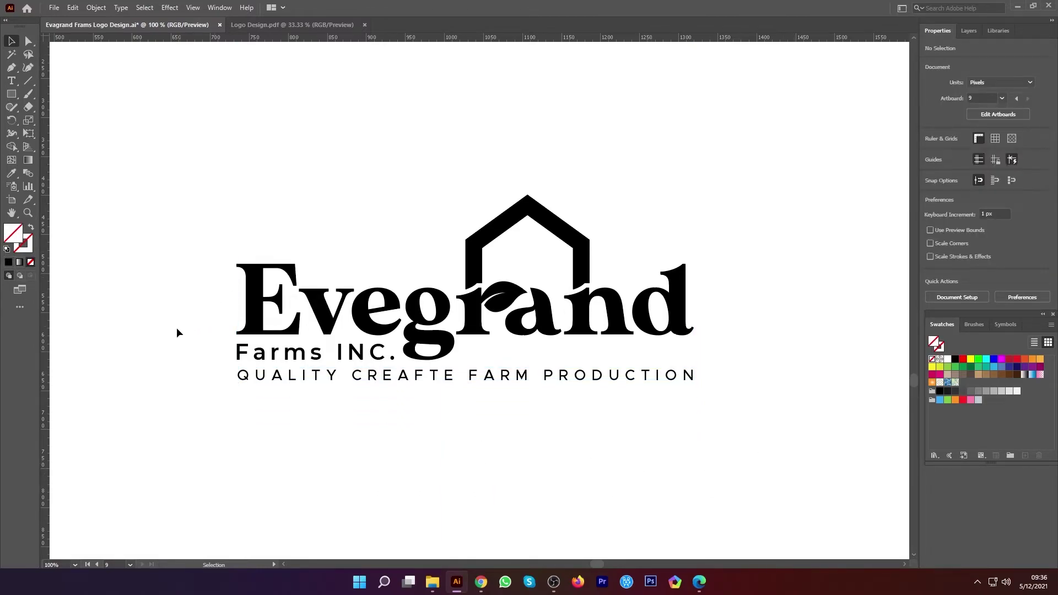
- Convert the Farms INC. text and the tagline beneath it to outlines
right_click(271, 356)
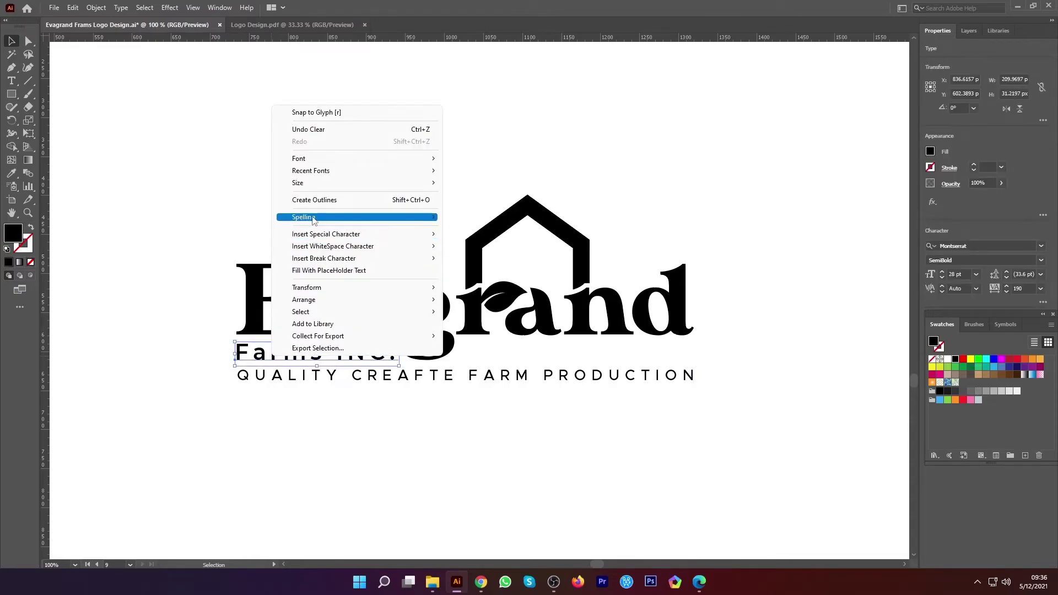
left_click(313, 201)
left_click(279, 378)
right_click(279, 378)
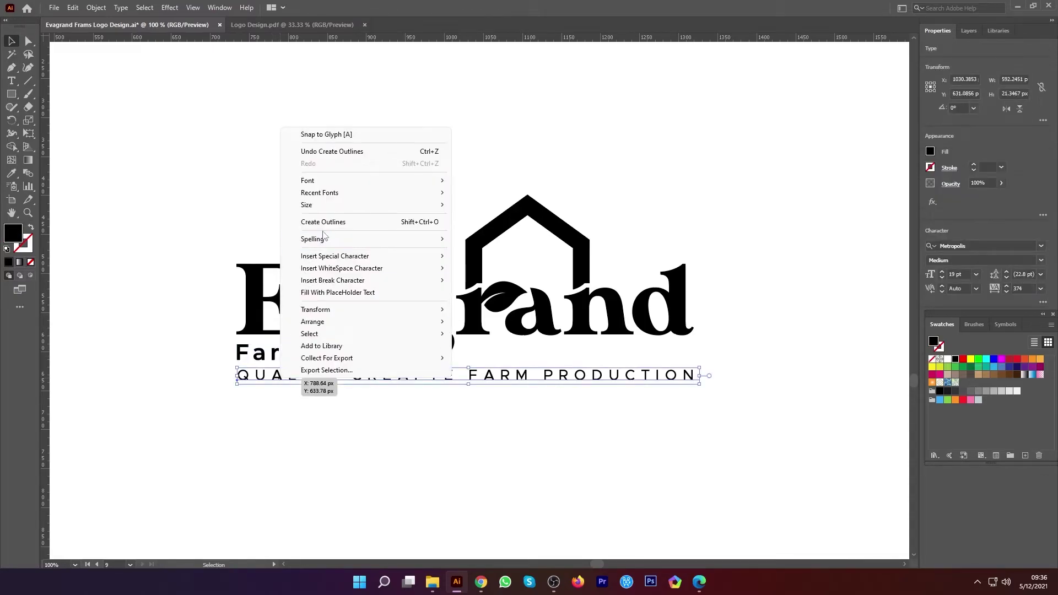
left_click(324, 226)
left_click(356, 448)
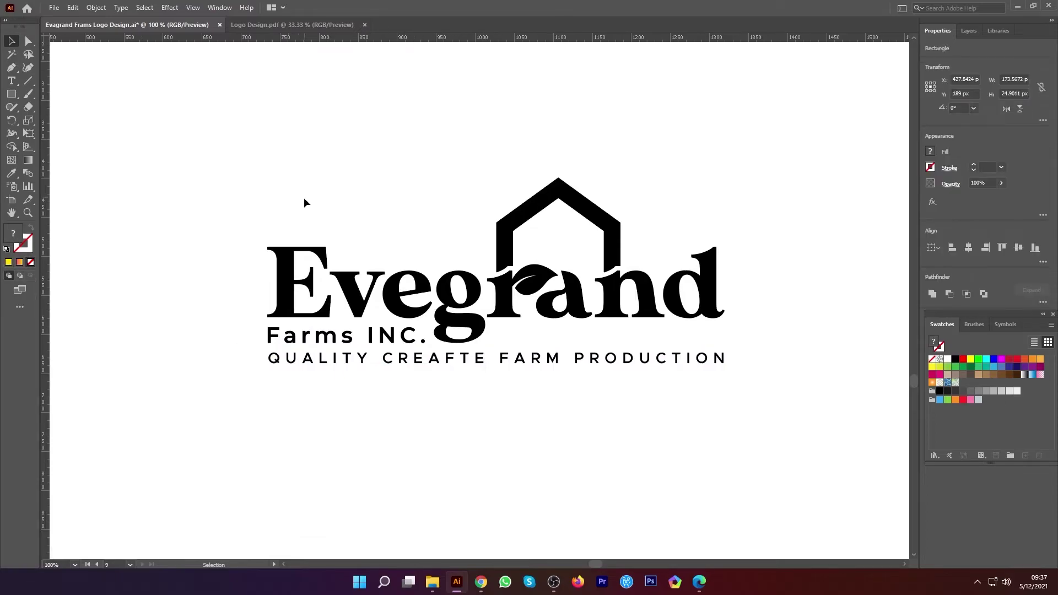
- Move the complete logo down to leave empty space above the wordmark
left_click_drag(258, 181, 855, 452)
left_click_drag(497, 315, 488, 429)
left_click(440, 225)
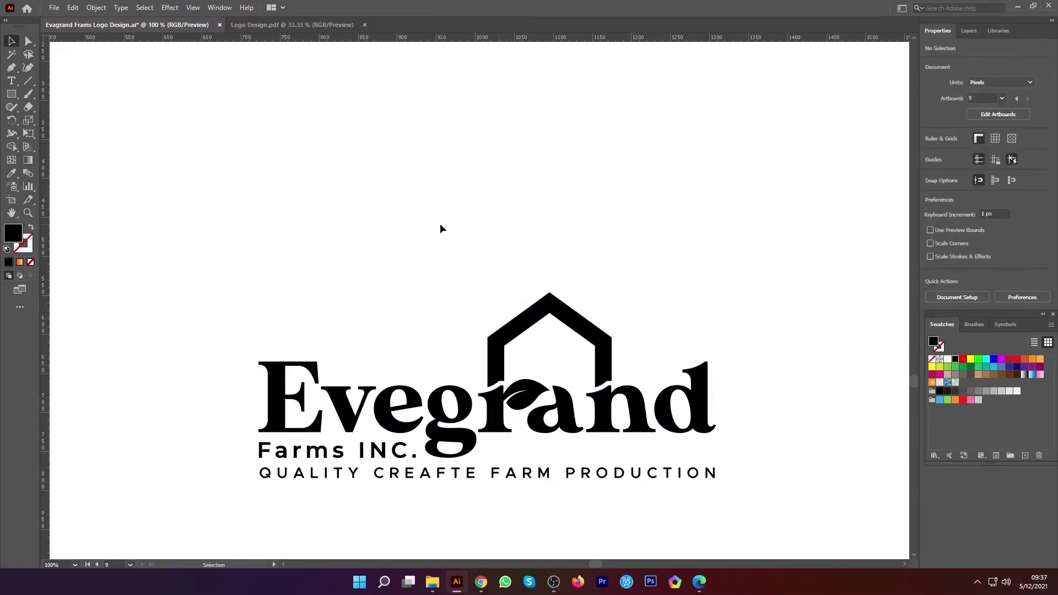
- Draw a black circle about 114 px in diameter above the wordmark's E
right_click(15, 95)
left_click(49, 121)
left_click_drag(299, 199, 343, 232)
left_click(11, 42)
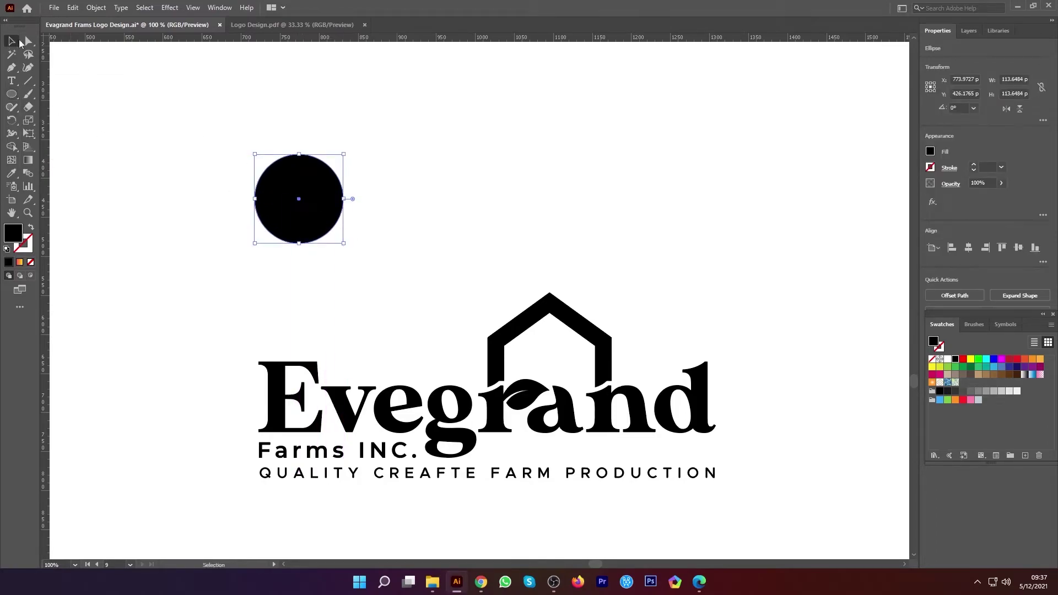
- Apply a Zig Zag effect to the circle with smooth points, 16 px absolute size and 4 ridges per segment
left_click(175, 8)
mouse_move(185, 108)
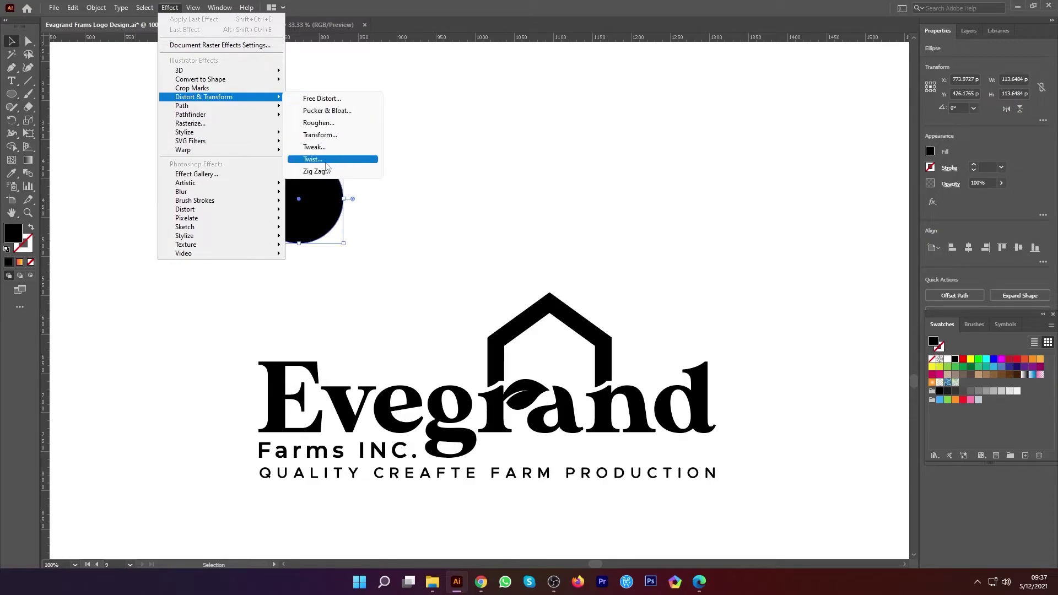
left_click(322, 171)
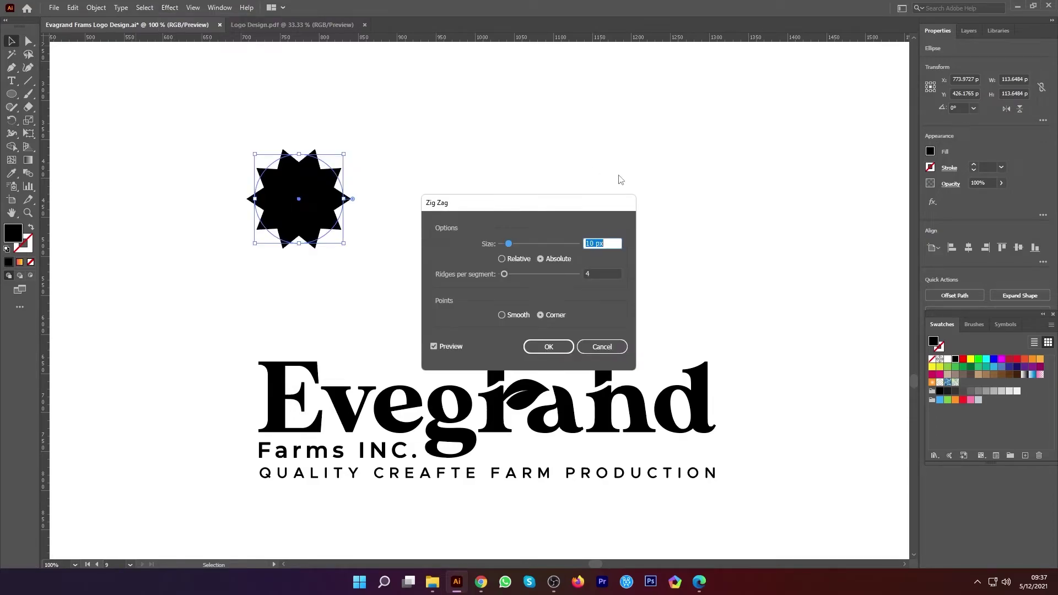
left_click(501, 315)
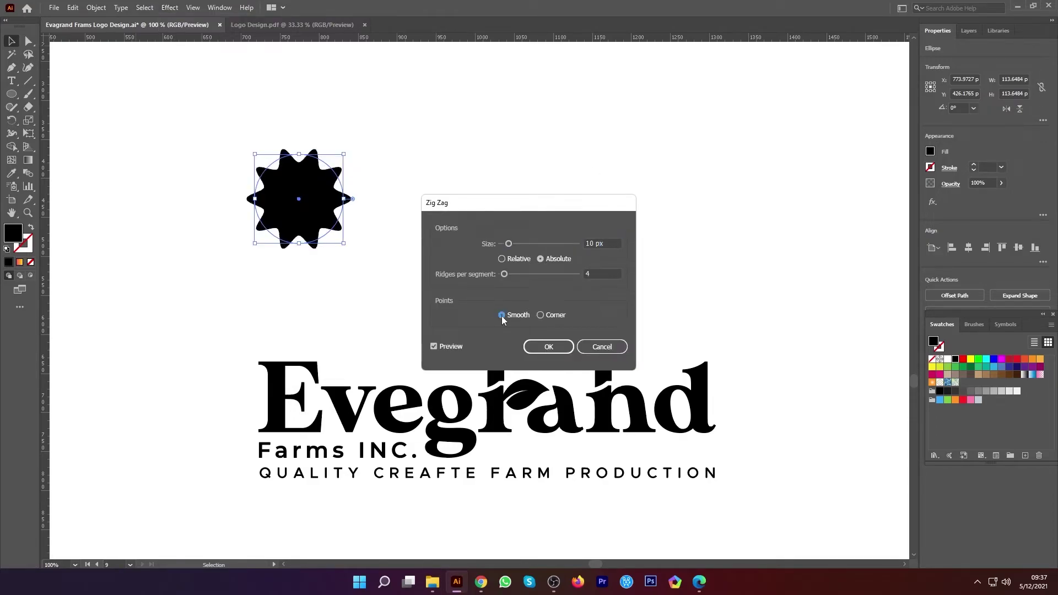
left_click(608, 245)
key("Up")
key("Up")
key("Up")
key("Up")
key("Up")
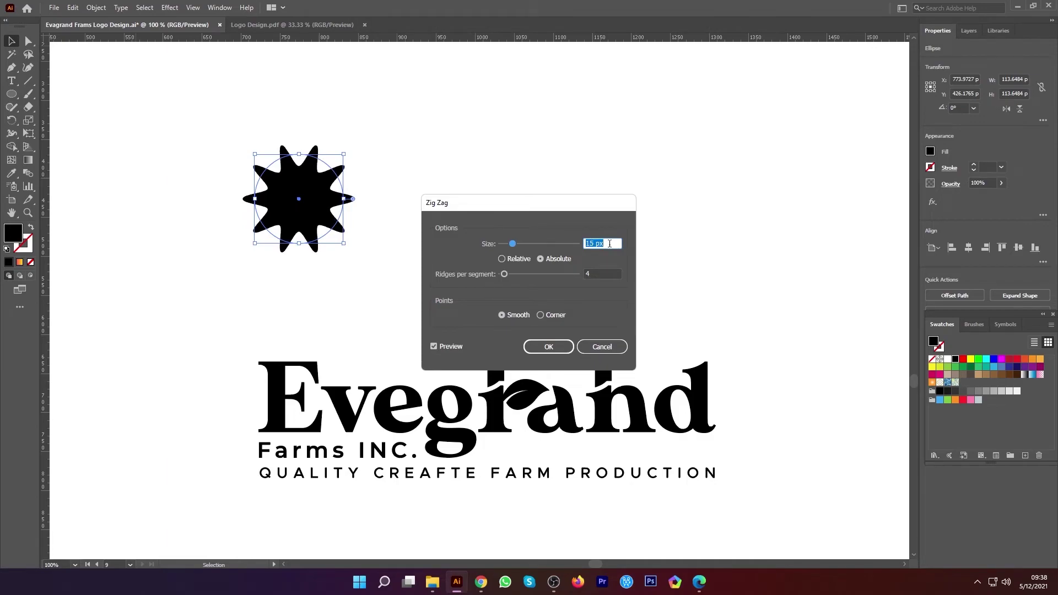
key("Up")
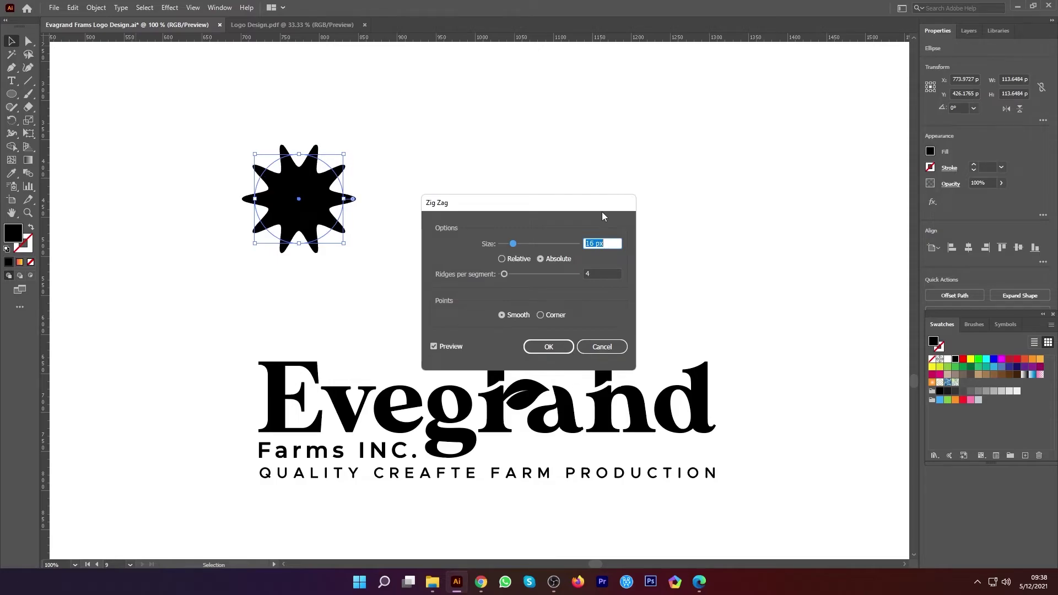
left_click(548, 347)
left_click(365, 247)
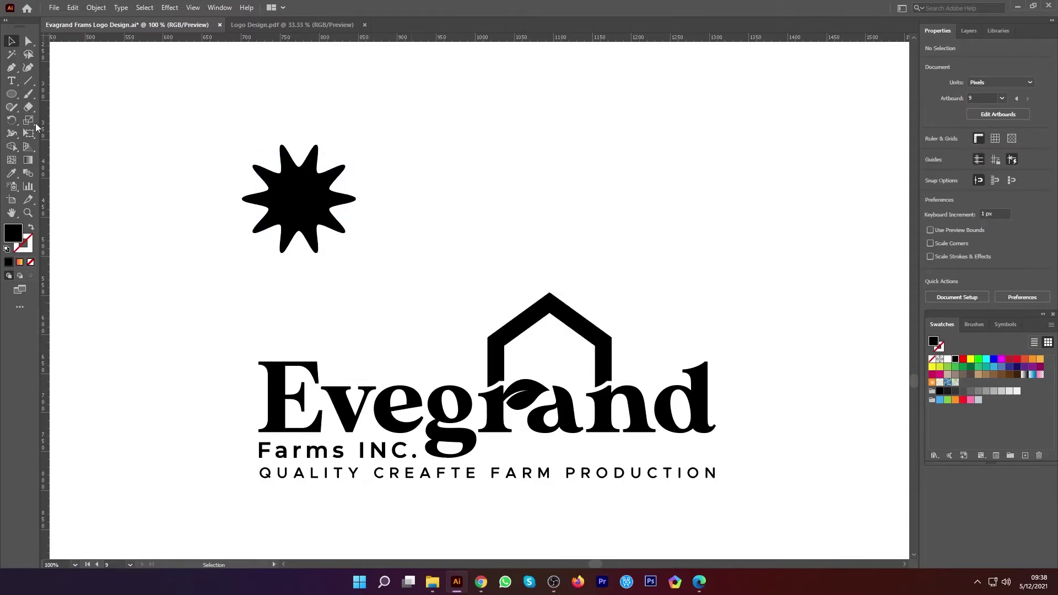
- Draw a circle about 71 px in diameter from the center of the sun shape and fill it orange
left_click(12, 97)
left_click_drag(298, 198, 327, 226)
key("v")
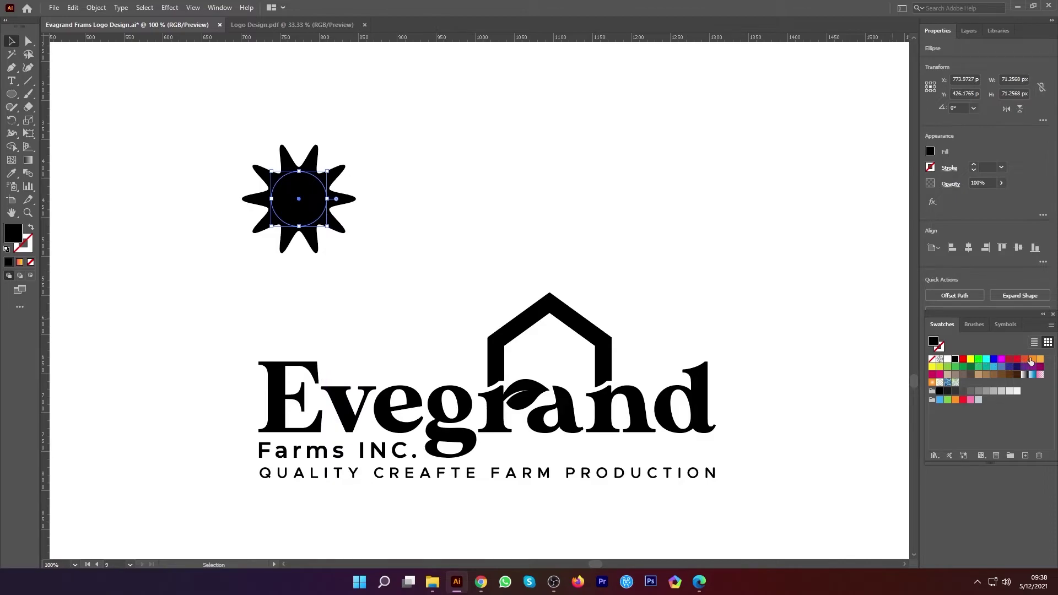
left_click(1031, 360)
- Align the orange circle and the black sun shape on their horizontal and vertical centers
left_click_drag(254, 150, 403, 243)
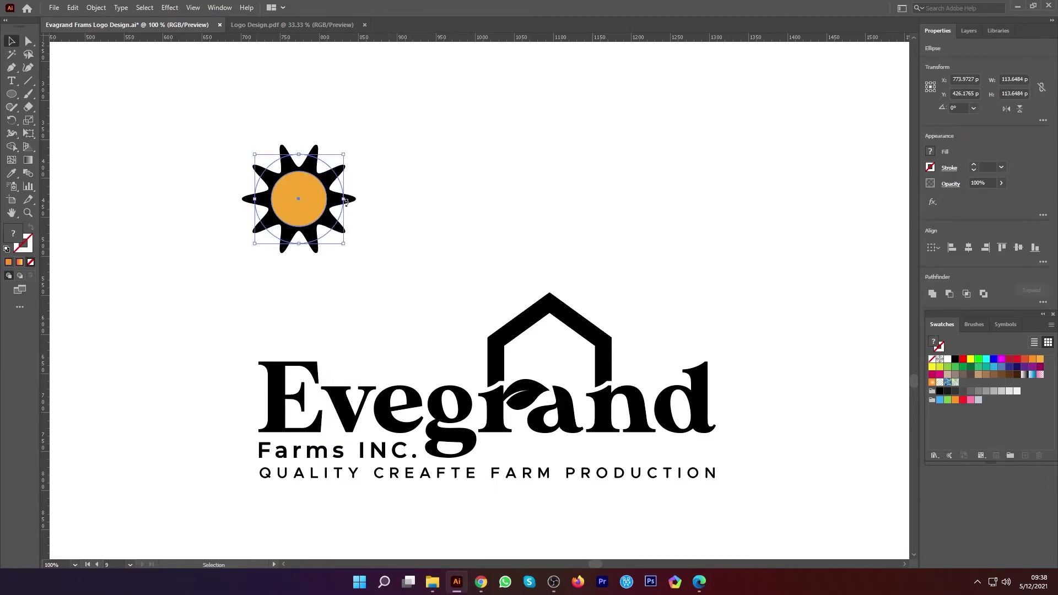
left_click(340, 199)
left_click(969, 248)
left_click(1018, 248)
left_click(441, 236)
- Copy the orange circle and paste the duplicate in front of it
left_click(298, 205)
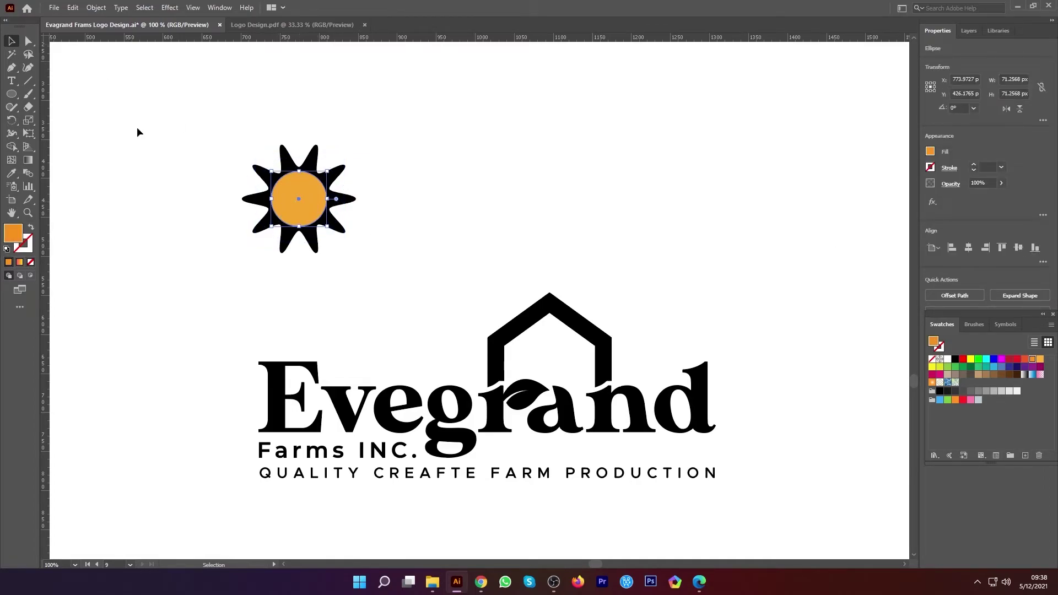
left_click(72, 7)
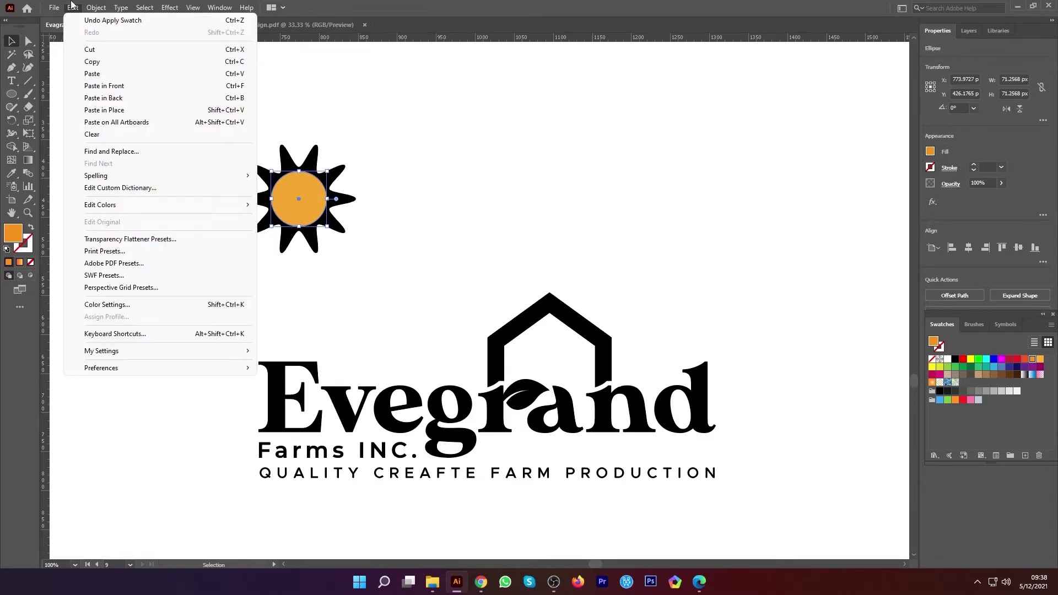
left_click(80, 54)
left_click(73, 7)
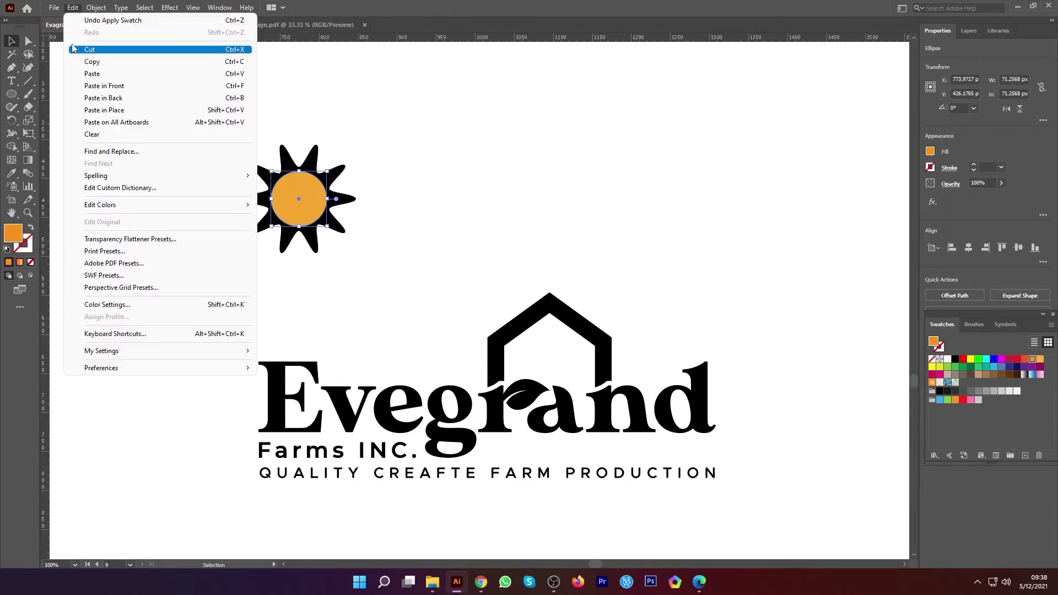
left_click(87, 87)
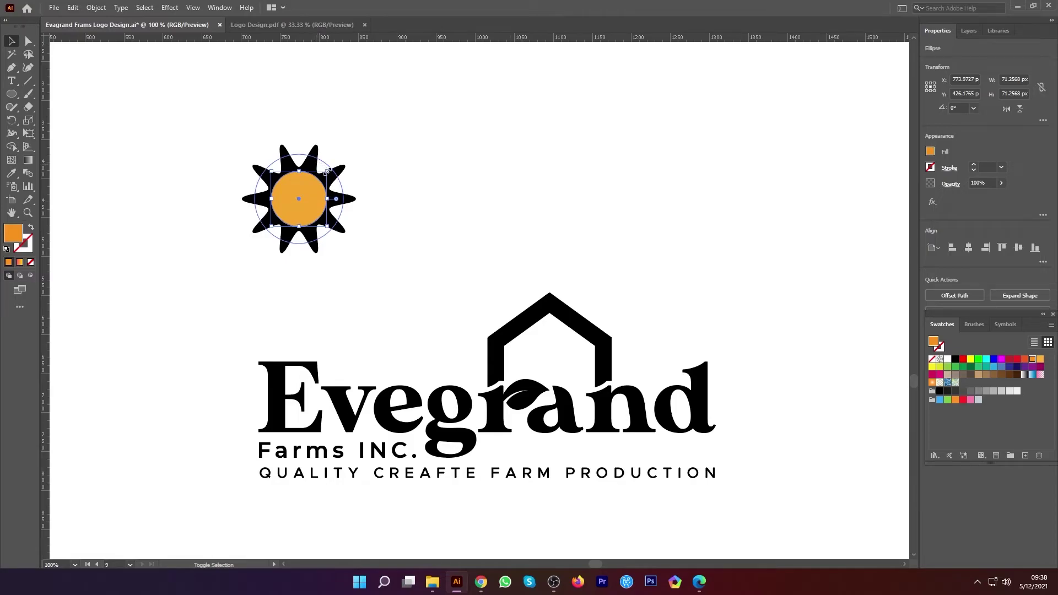
- Scale the front circle about its center to about 59 px and fill it teal green
left_click_drag(328, 173, 327, 175)
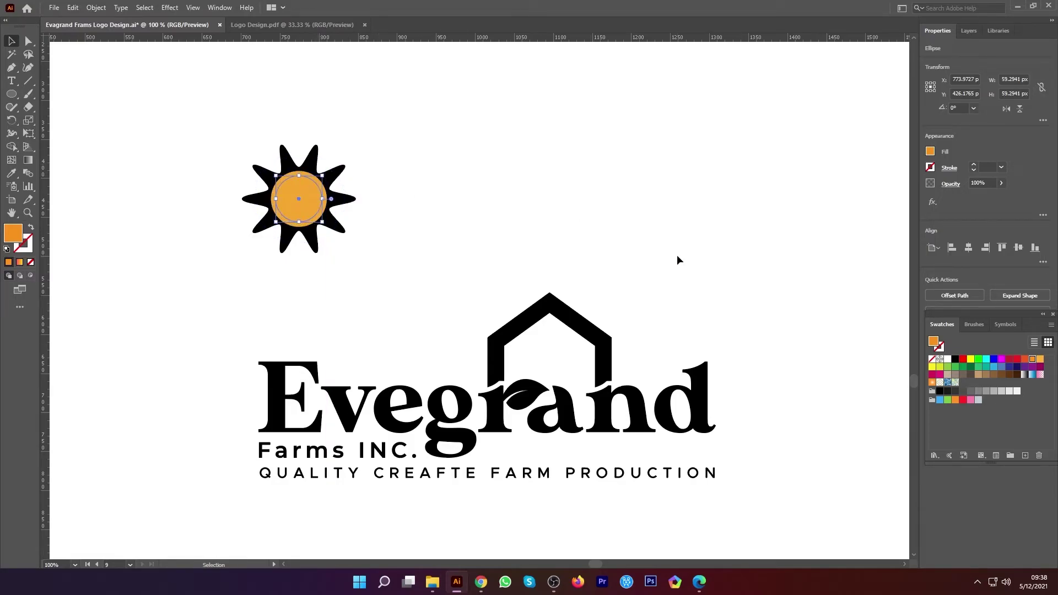
left_click(987, 368)
left_click(482, 276)
- Select all the sun shapes and expand their appearance into plain paths
left_click_drag(232, 173, 278, 199)
scroll(278, 199, "up", 2)
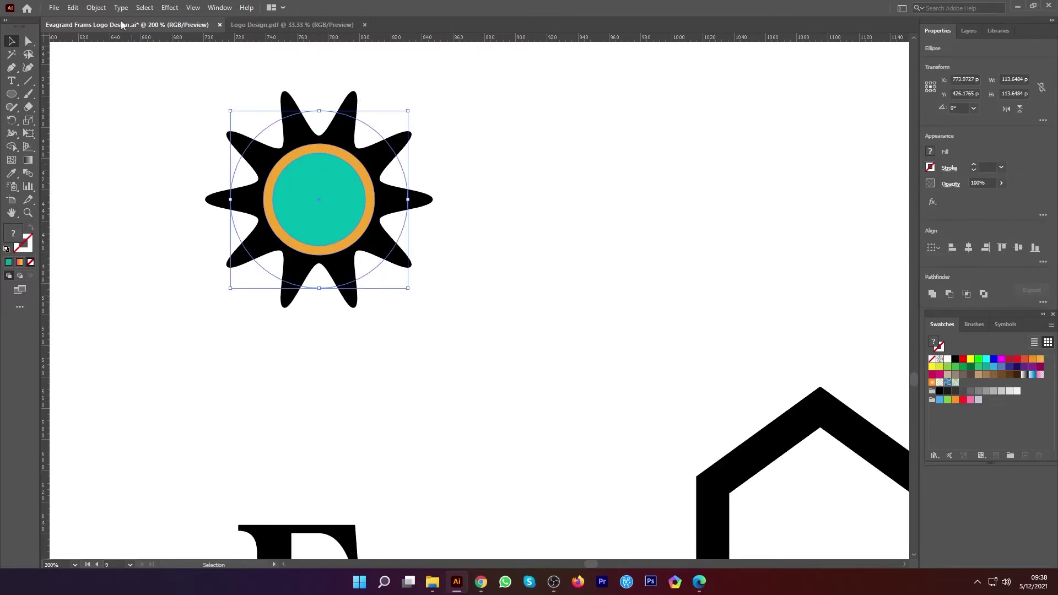
left_click(97, 10)
left_click(117, 151)
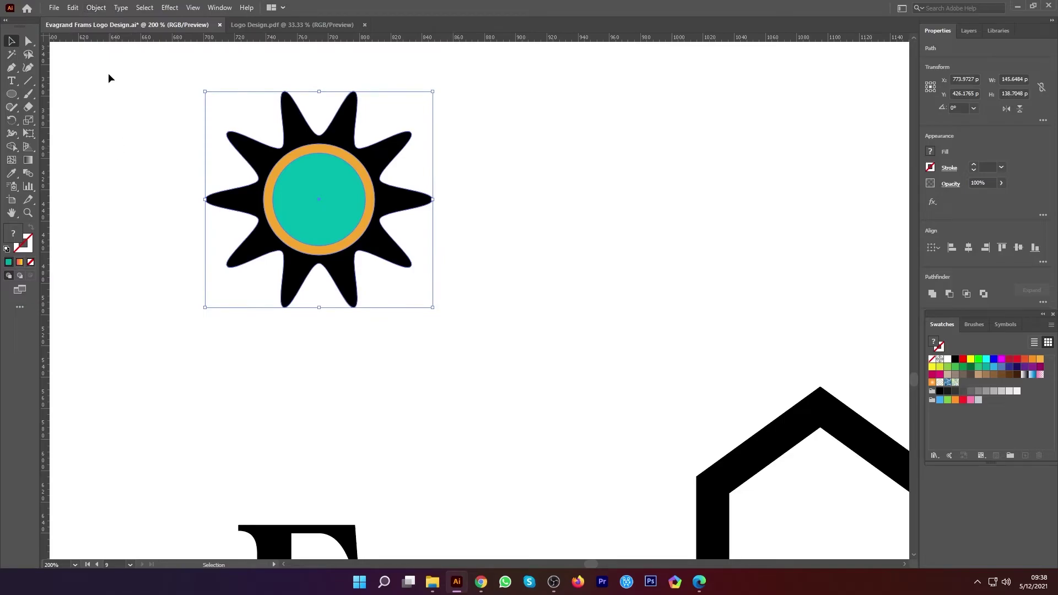
- Cut the orange ring out of the sun with the Shape Builder, leaving a gap around the inner disc
left_click(11, 146)
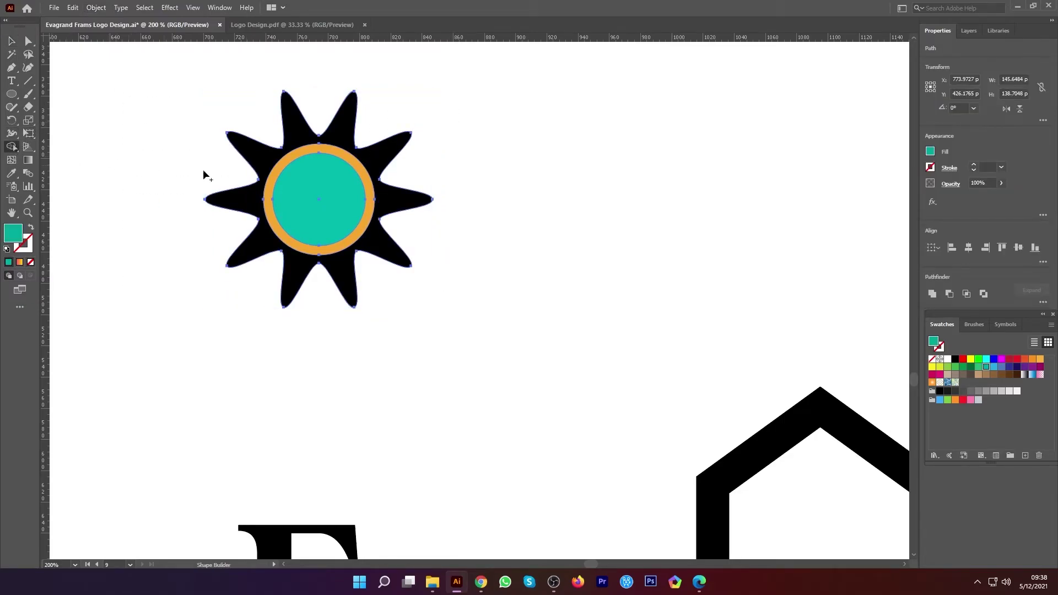
left_click(270, 188, "alt")
left_click(12, 42)
left_click(165, 130)
- Fill the sun's teal inner disc with the black sampled from its rays
left_click(293, 203)
left_click(12, 173)
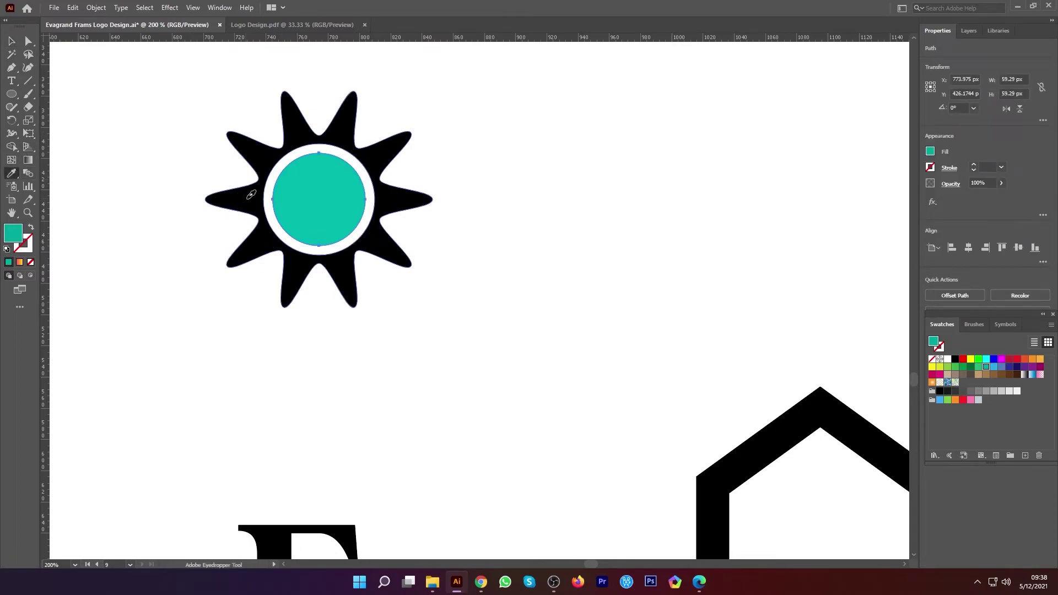
left_click(247, 197)
left_click(12, 43)
left_click(145, 154)
- Group the sun's rays and inner disc, and move the sun onto the house's left roof slope
scroll(198, 280, "down", 2)
left_click_drag(190, 188, 344, 299)
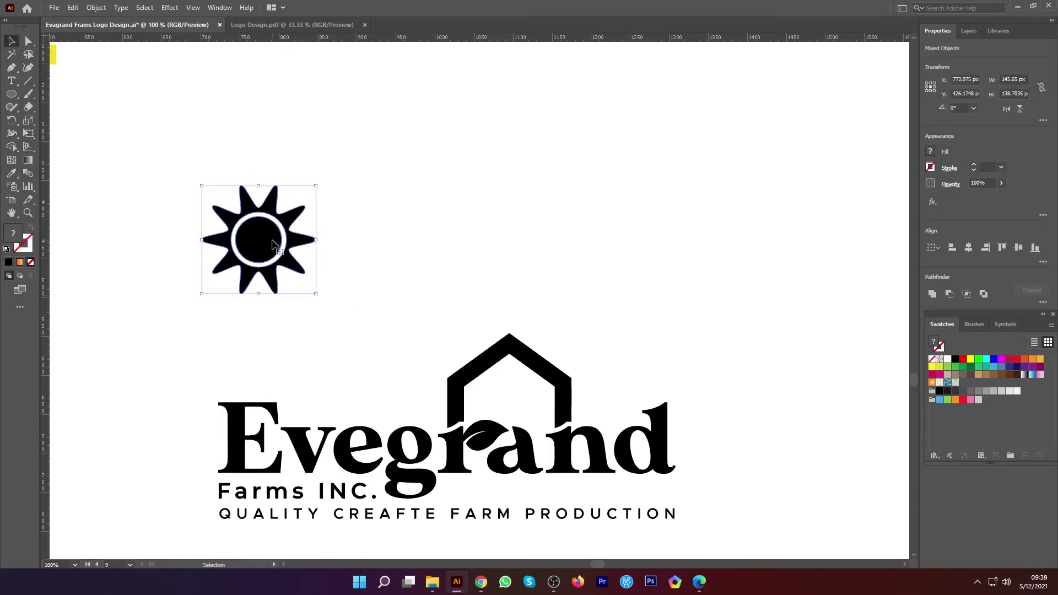
key("ctrl+g")
left_click_drag(276, 247, 475, 320)
scroll(461, 352, "up", 2)
scroll(455, 337, "down", 1)
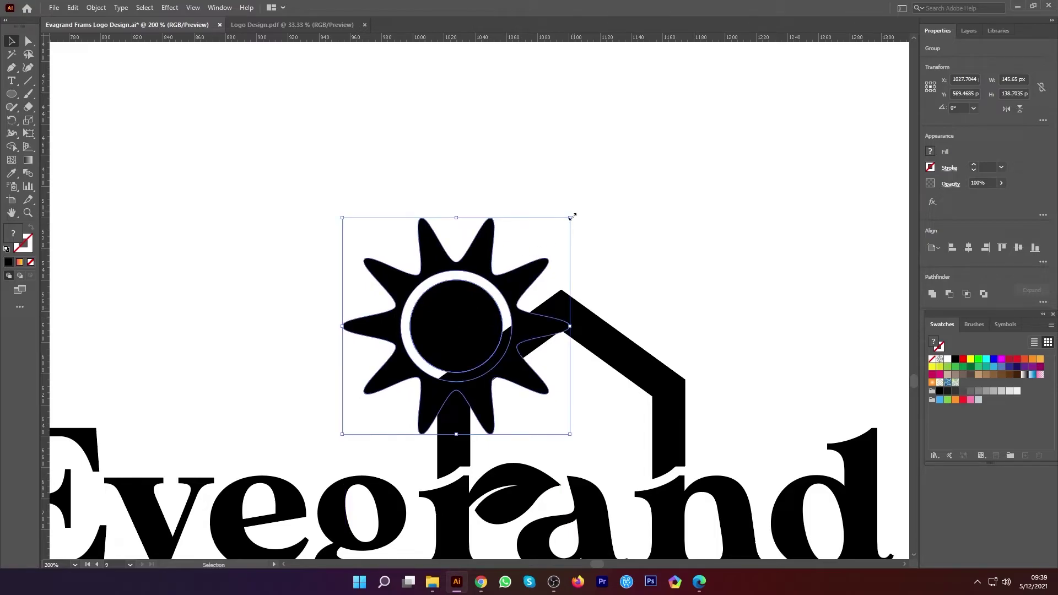
- Shrink the sun slightly, rotate it to about 348°, and position it over the house's upper-left corner
left_click_drag(573, 212, 590, 238)
left_click_drag(466, 325, 453, 325)
left_click_drag(581, 235, 587, 240)
left_click_drag(444, 304, 447, 295)
left_click_drag(586, 240, 583, 255)
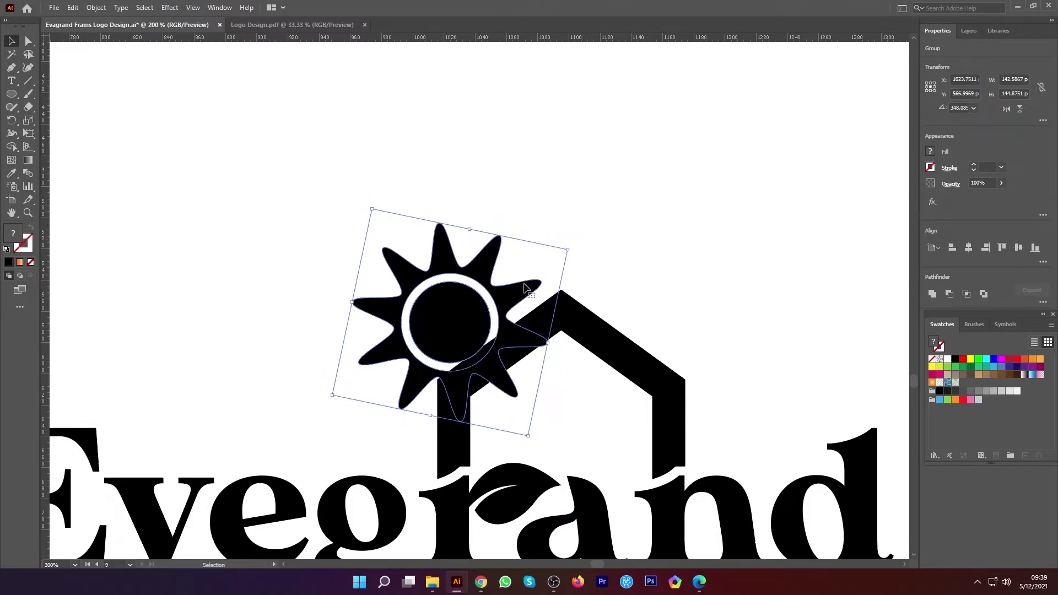
scroll(463, 340, "up", 3)
left_click_drag(446, 331, 449, 355)
scroll(447, 342, "down", 1)
- Ungroup the wordmark and house shapes, and select only the house outline
left_click(603, 311)
scroll(532, 311, "down", 2)
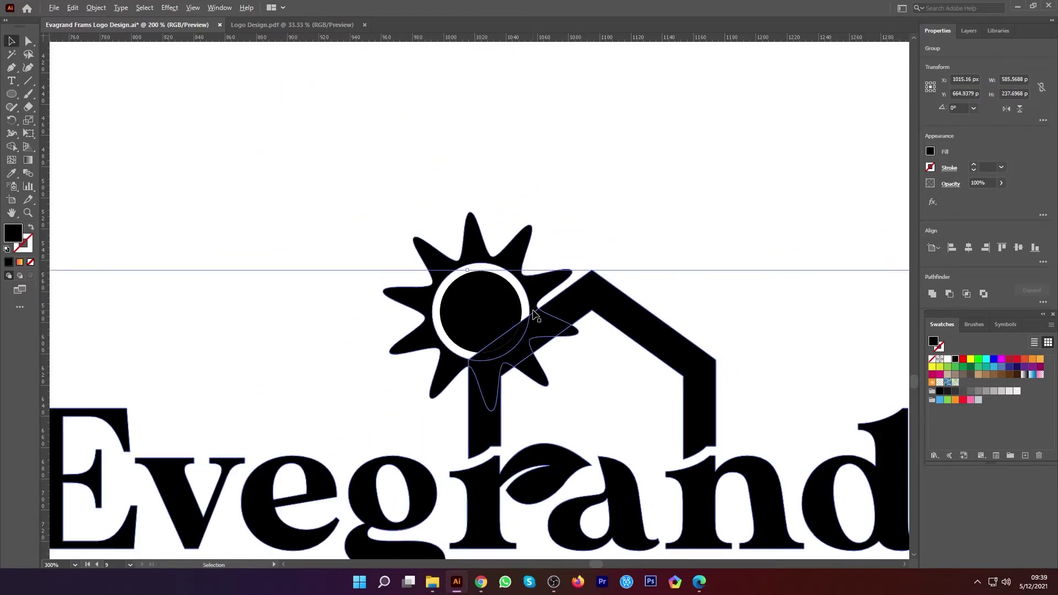
right_click(543, 302)
left_click(580, 398)
left_click(619, 355)
left_click(618, 328)
- Offset the house outline by 7 px with mitered joins and fill the offset shape white
left_click(96, 7)
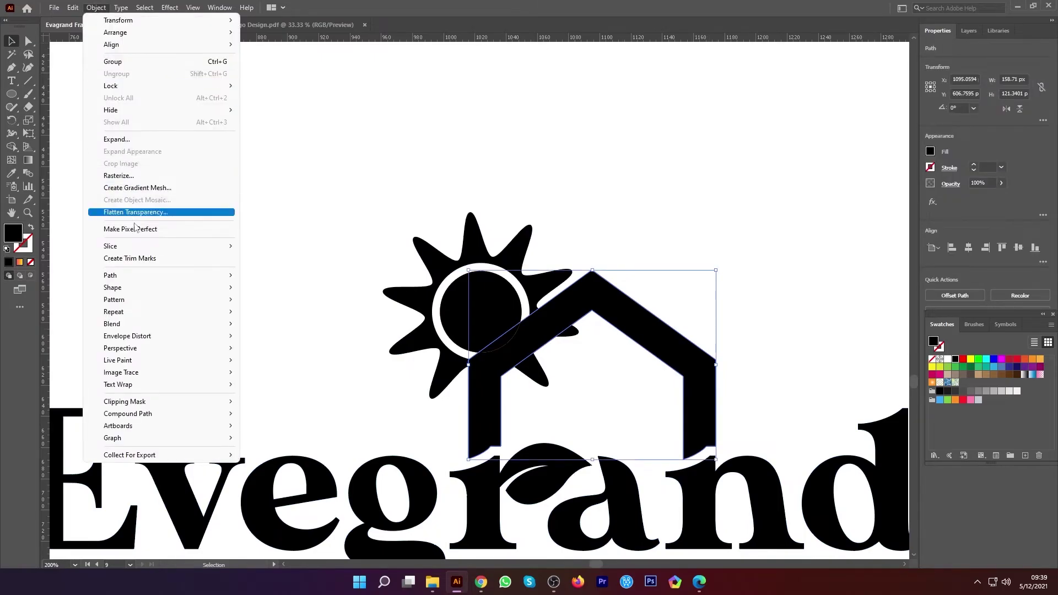
mouse_move(142, 277)
left_click(288, 317)
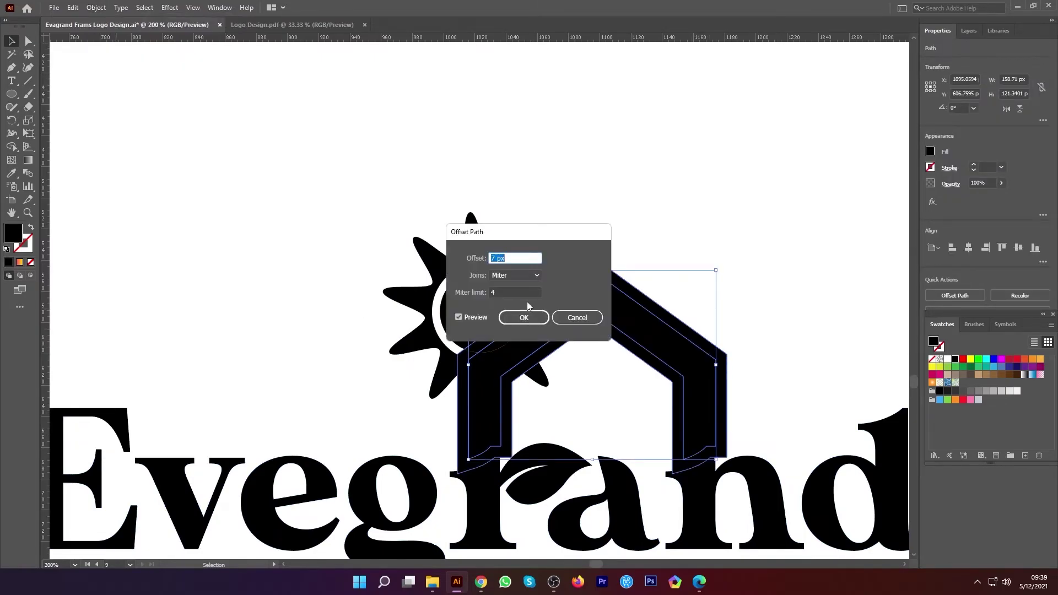
left_click_drag(498, 234, 186, 198)
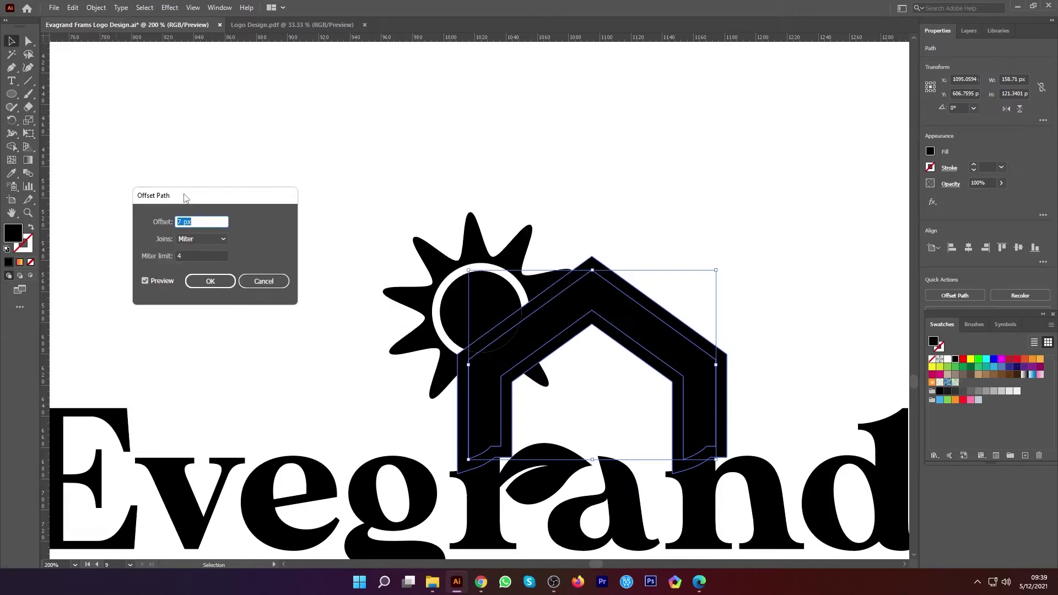
left_click(211, 281)
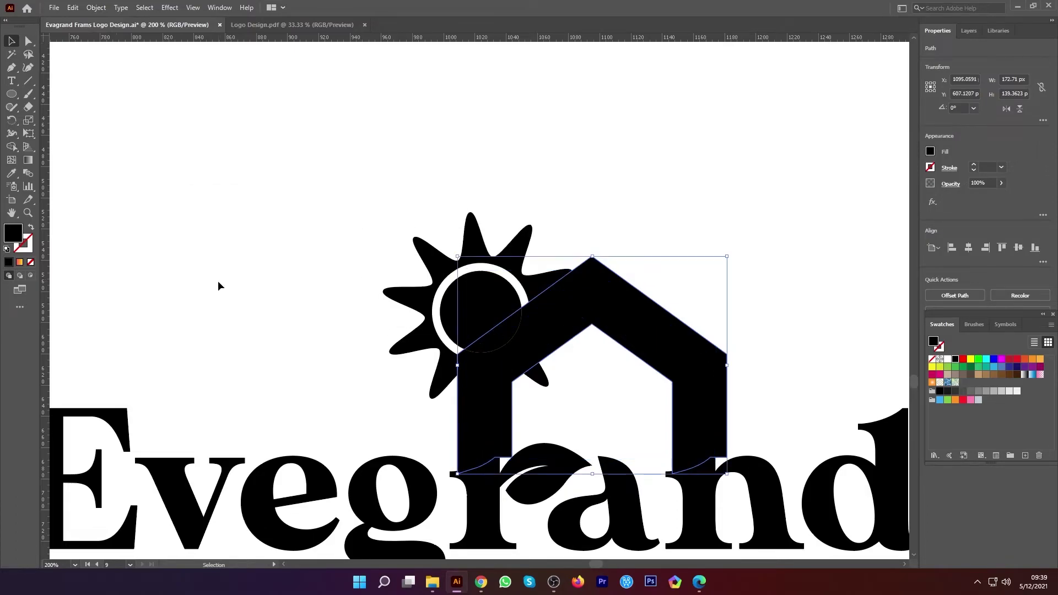
left_click(946, 361)
- Cut a gap through the sun along the house's roof and left wall with the Shape Builder, using the offset outline
left_click_drag(357, 214, 537, 339)
left_click(13, 147)
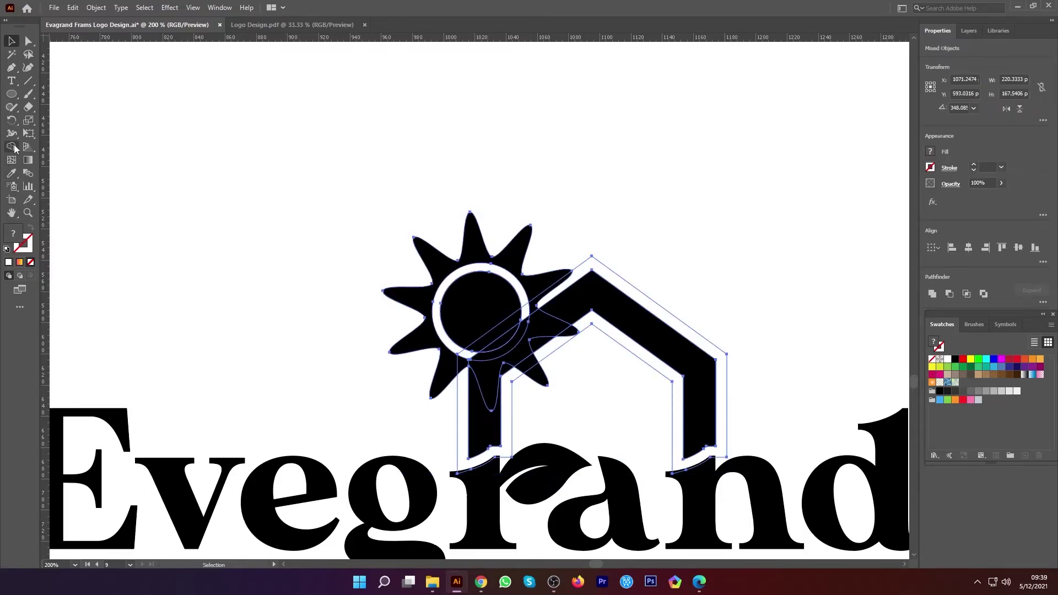
scroll(528, 348, "up", 1)
left_click(483, 325, "alt")
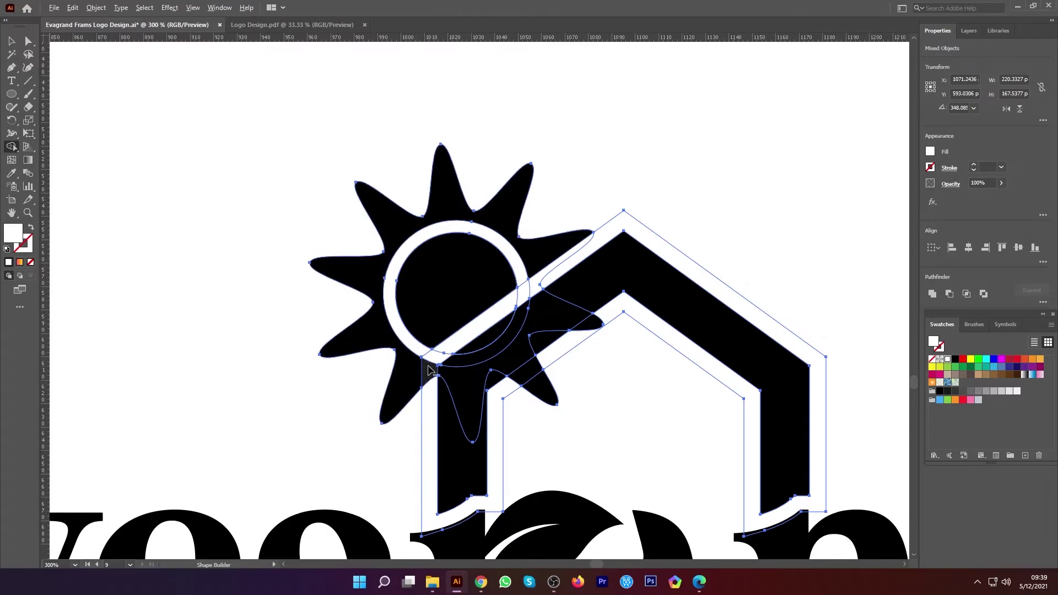
left_click_drag(431, 375, 431, 376)
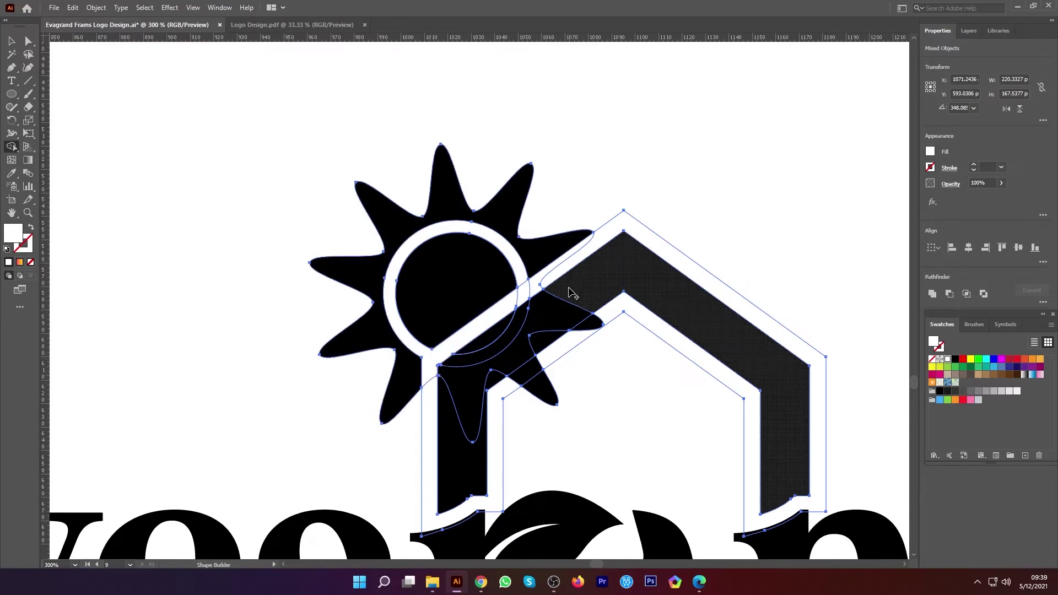
left_click_drag(565, 268, 554, 262)
left_click_drag(530, 296, 524, 300)
left_click(10, 43)
left_click(208, 129)
- Ungroup the sun so its rays and inner disc can be selected separately
left_click(429, 280)
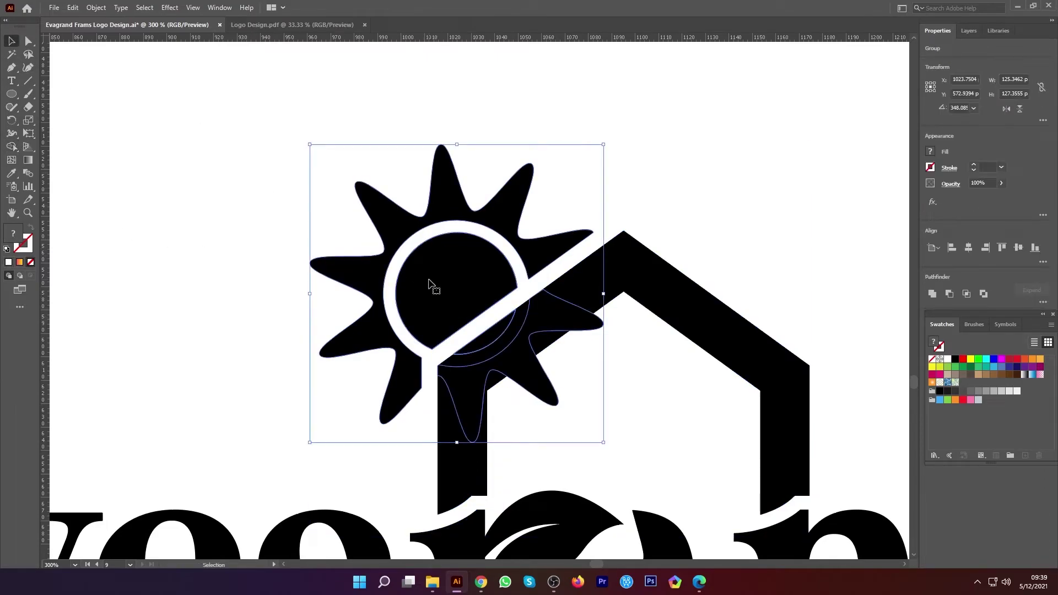
right_click(429, 284)
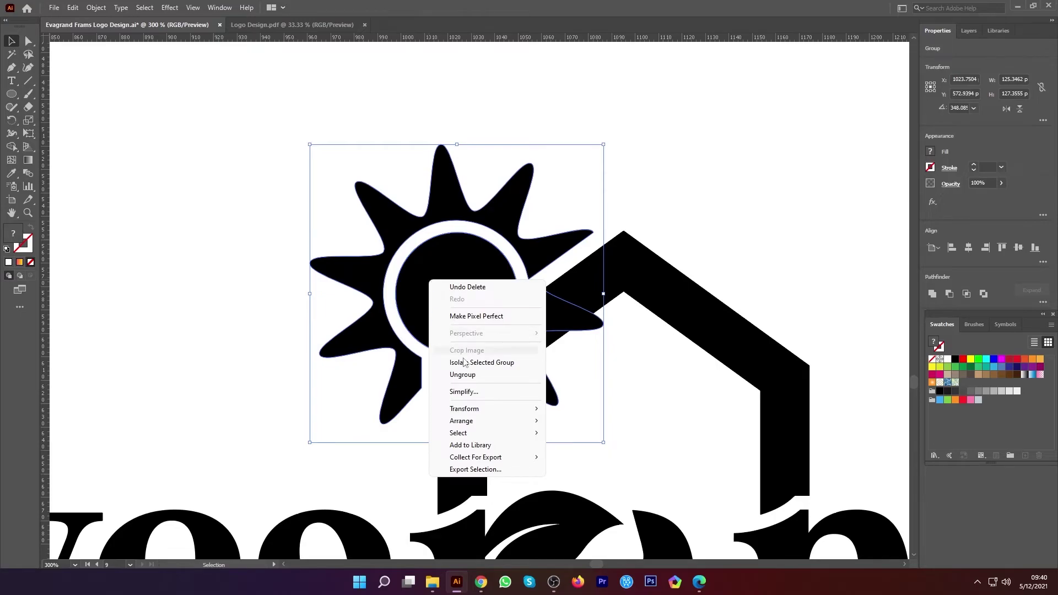
left_click(449, 375)
left_click(547, 319)
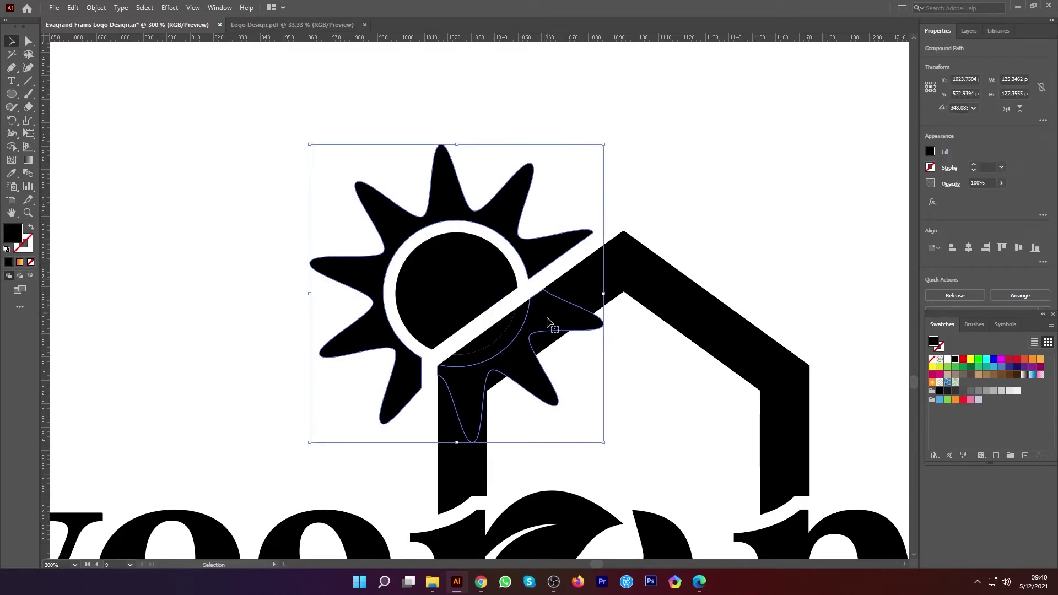
right_click(548, 318)
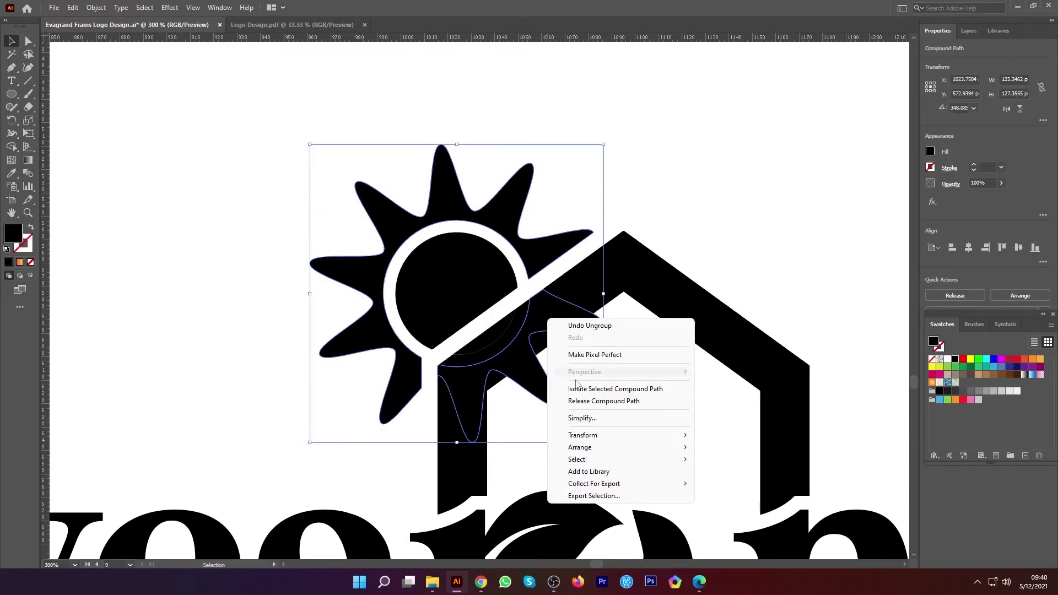
left_click(690, 262)
left_click(475, 257)
left_click(665, 226)
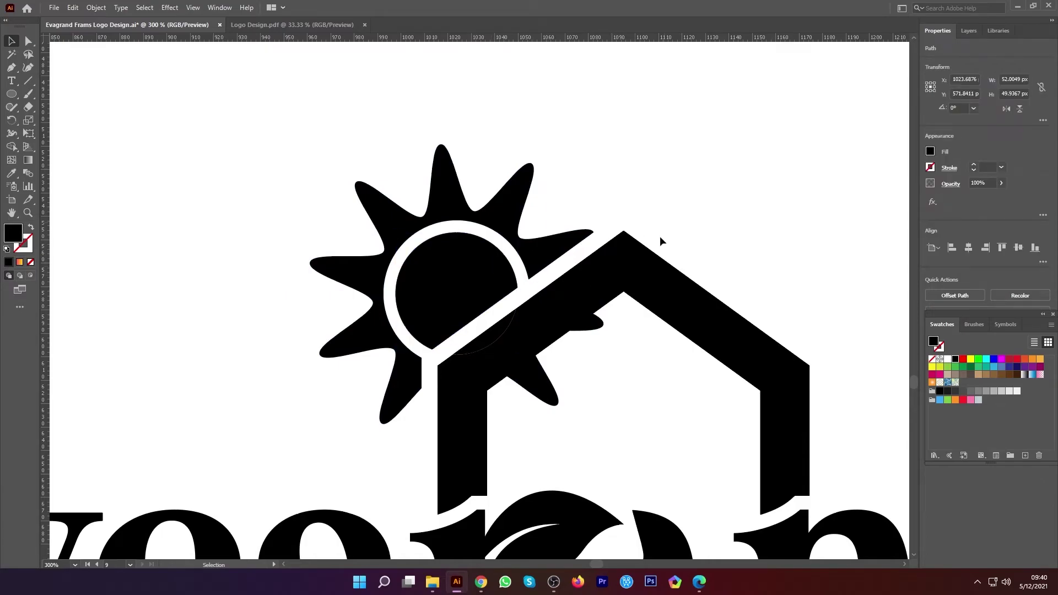
- Divide the sun's rays into separate pieces with the Pathfinder and ungroup them
left_click(595, 328)
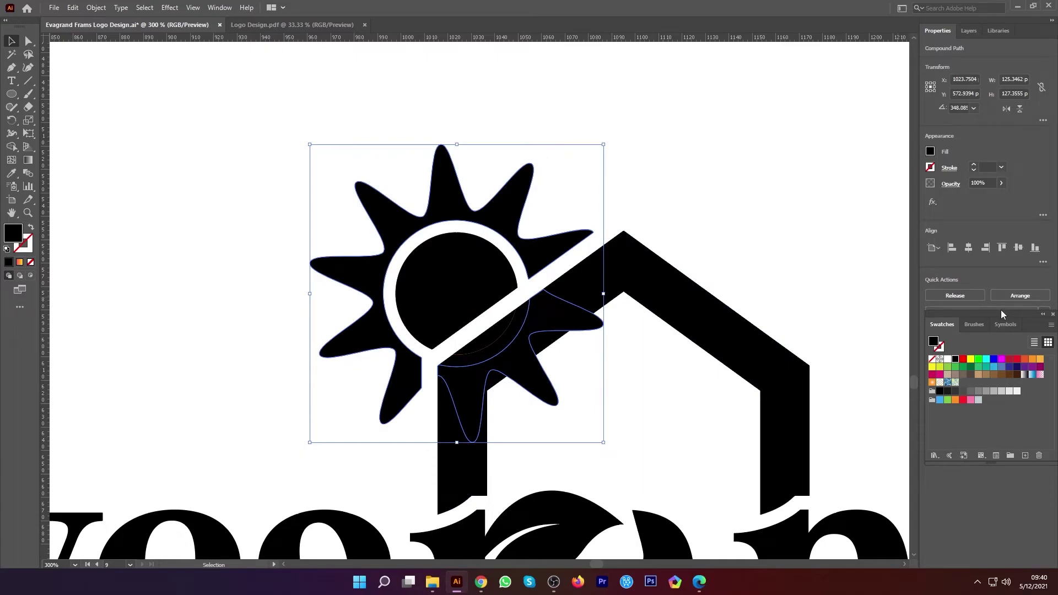
key("ctrl+shift+F9")
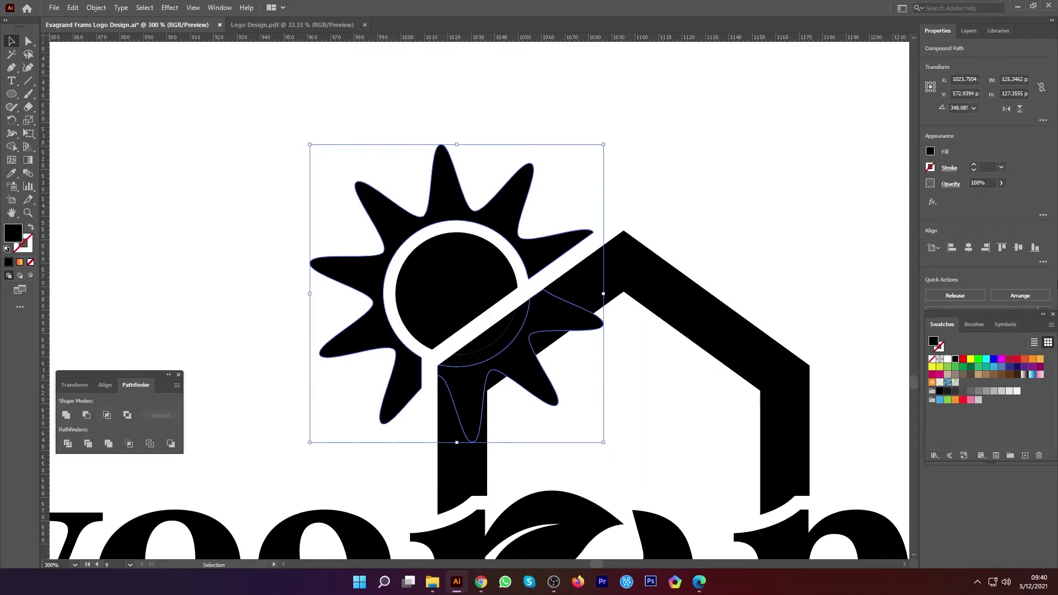
left_click(68, 444)
right_click(160, 231)
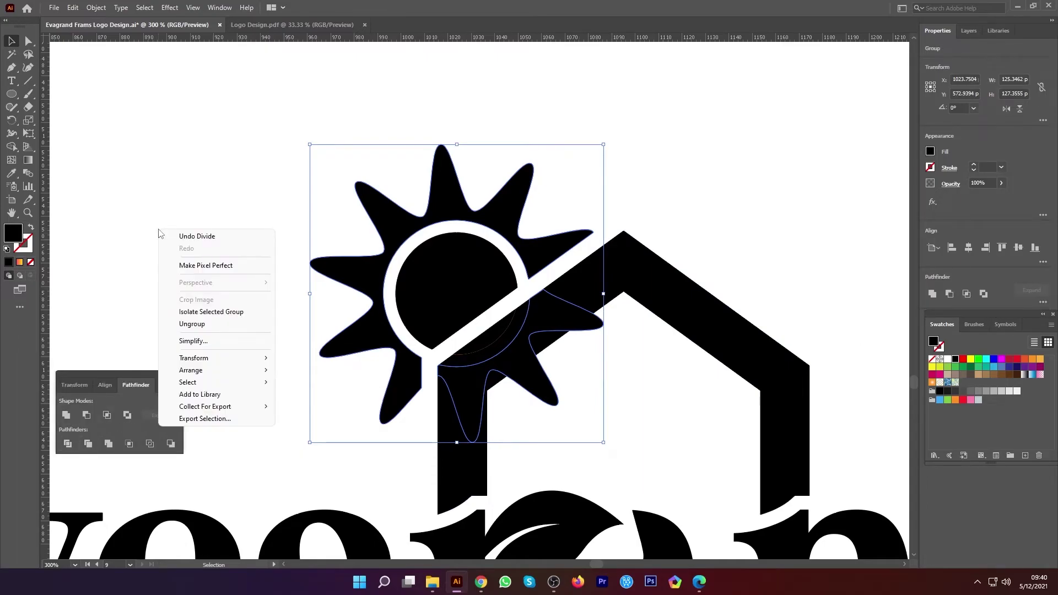
left_click(192, 323)
- Delete the ray and disc pieces of the sun that overlap the house, and close the Pathfinder
left_click(550, 392)
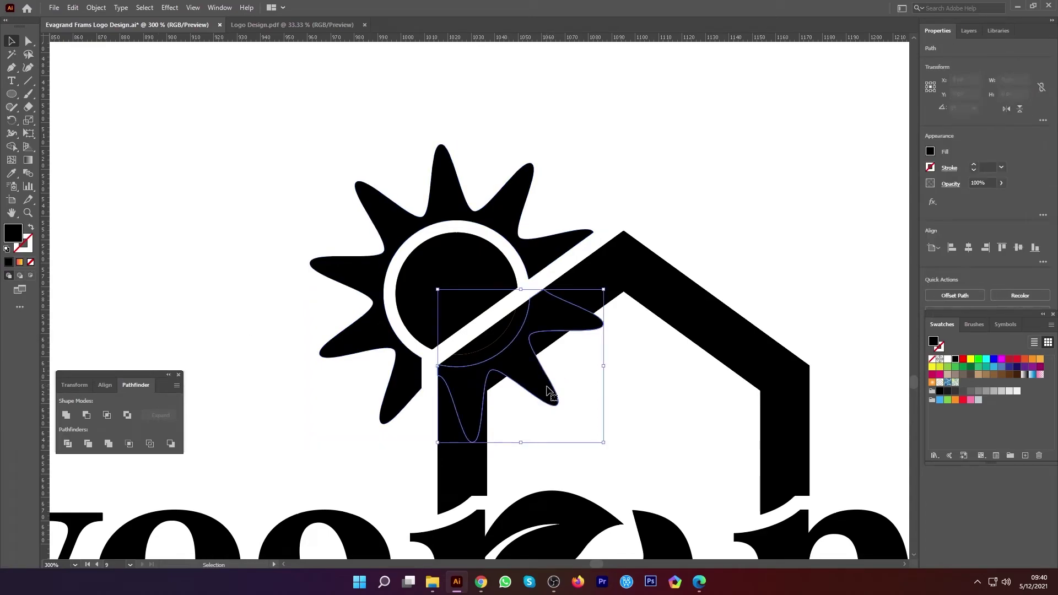
key("Delete")
left_click(495, 337)
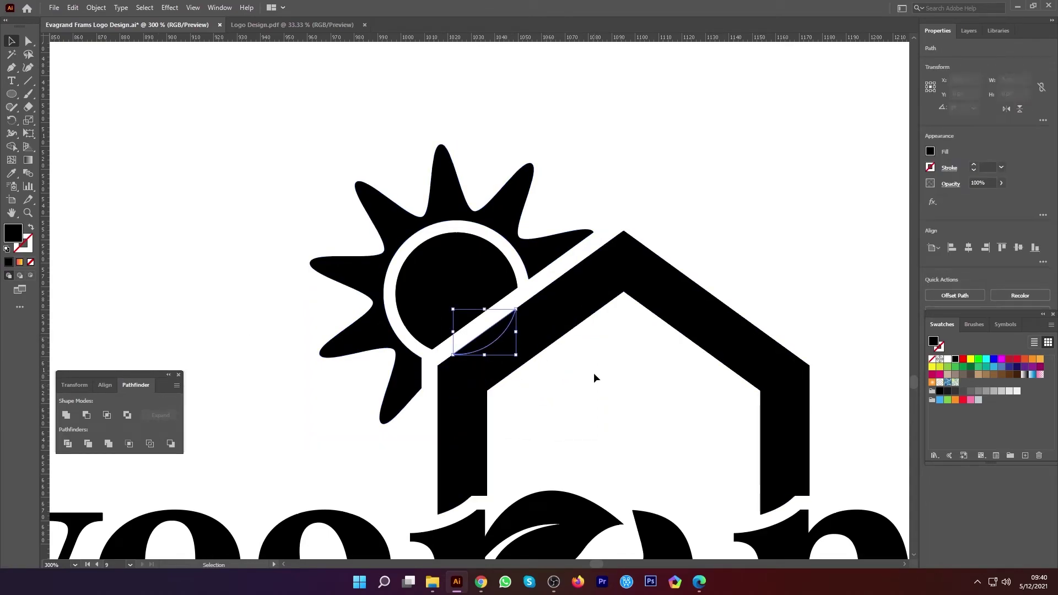
key("Delete")
left_click(493, 344)
key("Delete")
left_click(178, 376)
- Group the Evegrand letters with the leaf, leaving the house out of the group
left_click_drag(198, 355, 729, 403)
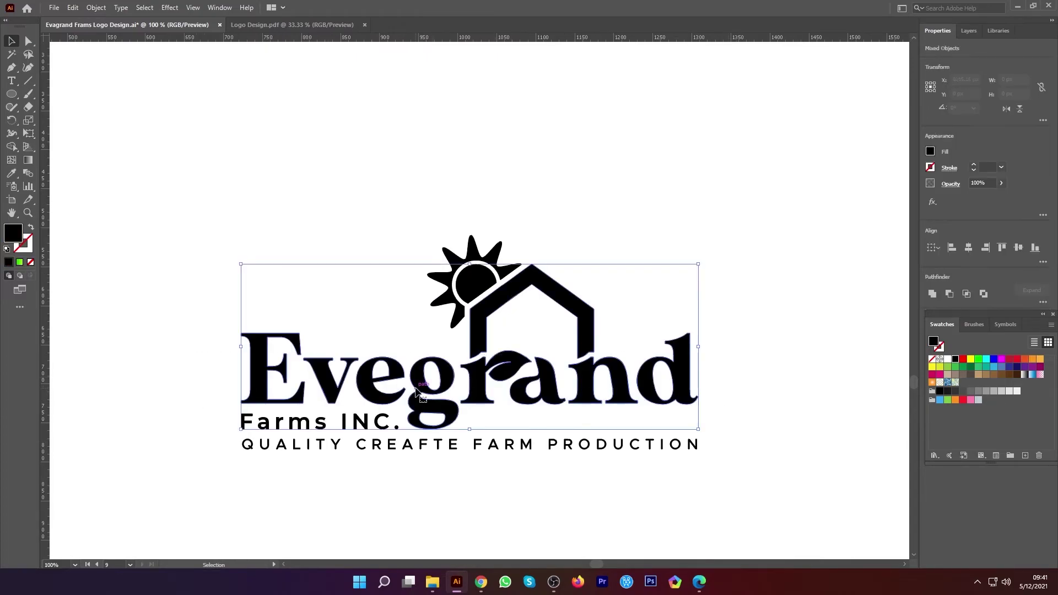
left_click(193, 380)
left_click_drag(192, 380, 717, 389)
key("v")
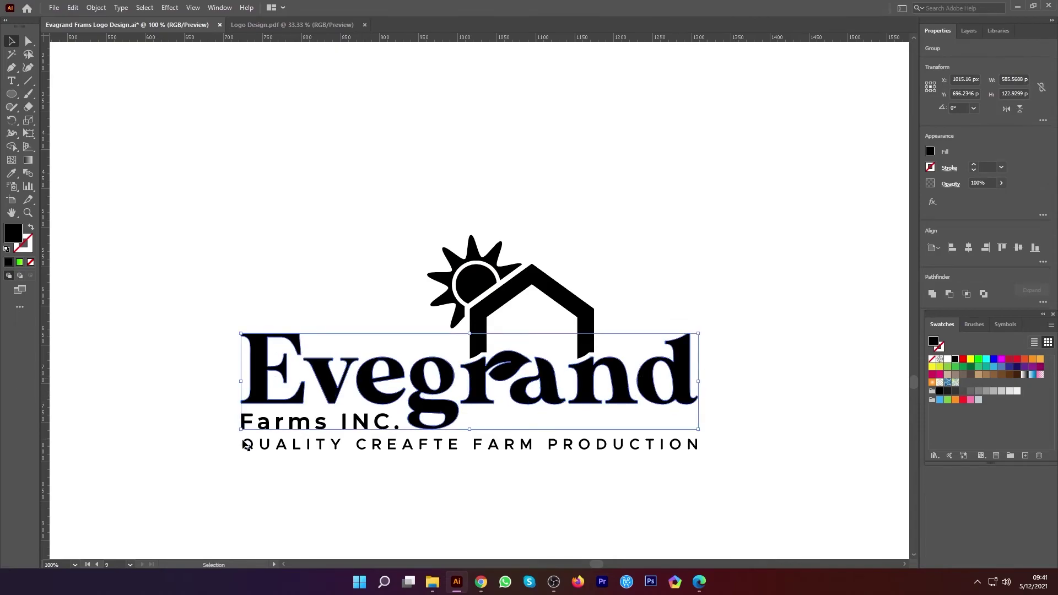
- Fill the Evegrand wordmark with the green gradient sampled from the color sample above the logo
left_click(236, 454)
scroll(410, 434, "down", 1)
left_click(364, 426)
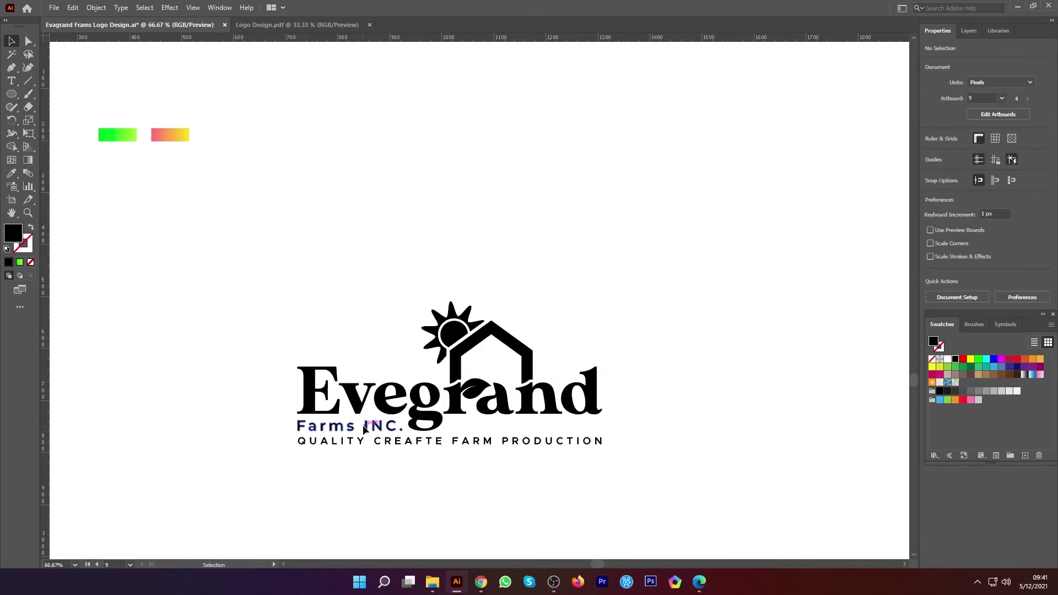
left_click(310, 392)
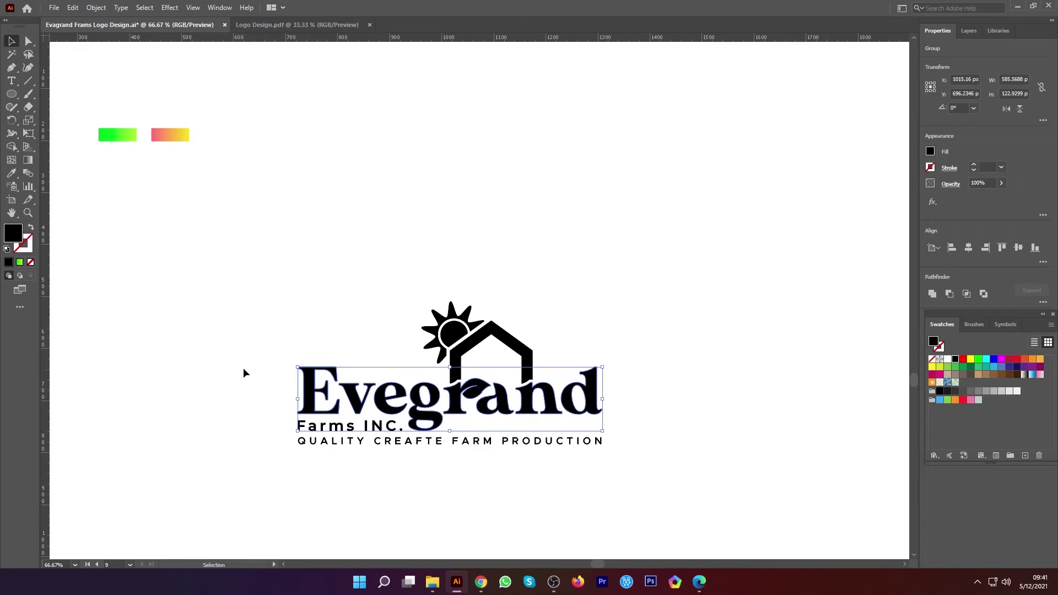
left_click(11, 173)
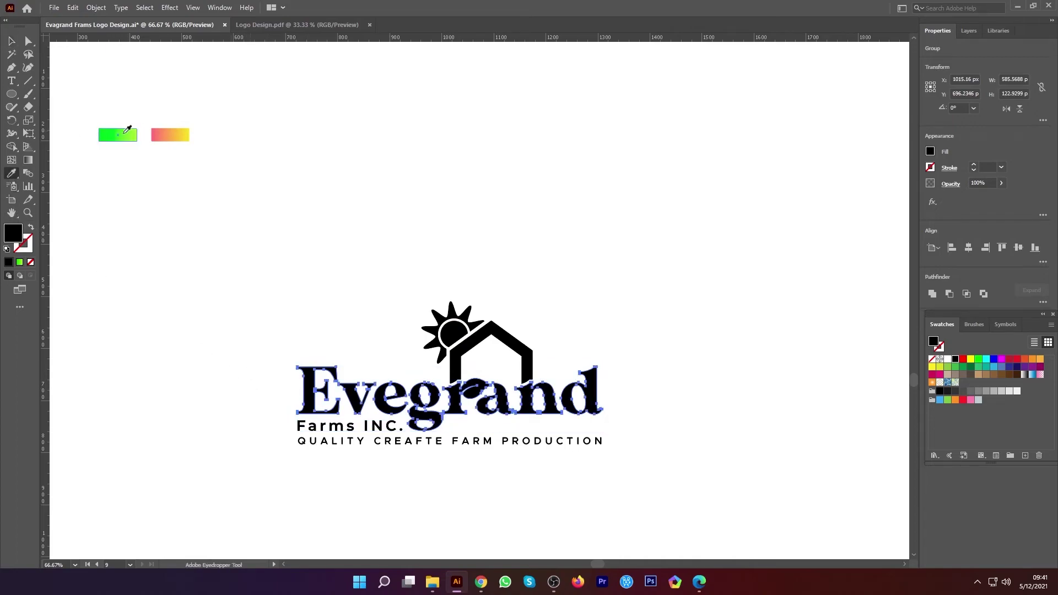
left_click(123, 133)
- Fill the house outline with the same sampled green gradient
left_click(11, 41)
left_click(392, 296)
left_click(450, 379)
left_click(13, 173)
left_click(120, 134)
left_click(11, 42)
left_click(218, 122)
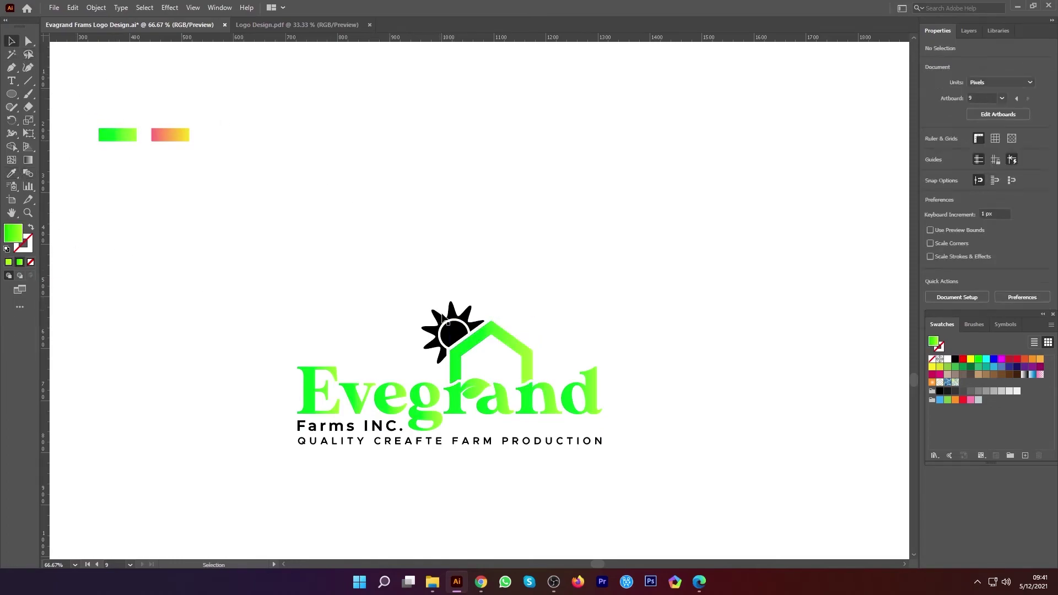
- Fill the sun with the pink-to-yellow gradient sampled from the second color sample
left_click(440, 315)
left_click(11, 173)
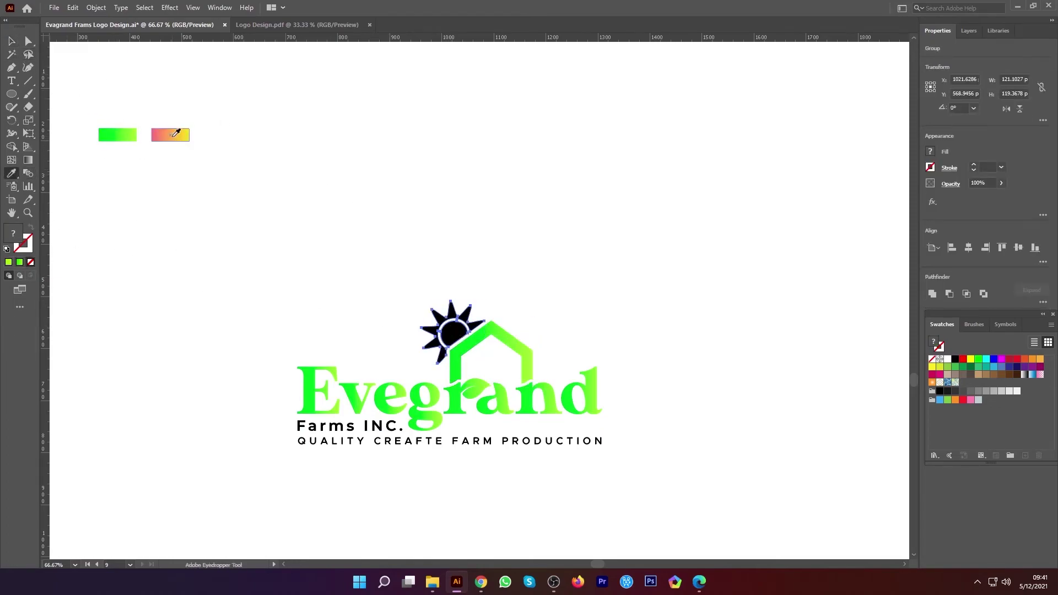
left_click(173, 137)
left_click(12, 41)
left_click(135, 158)
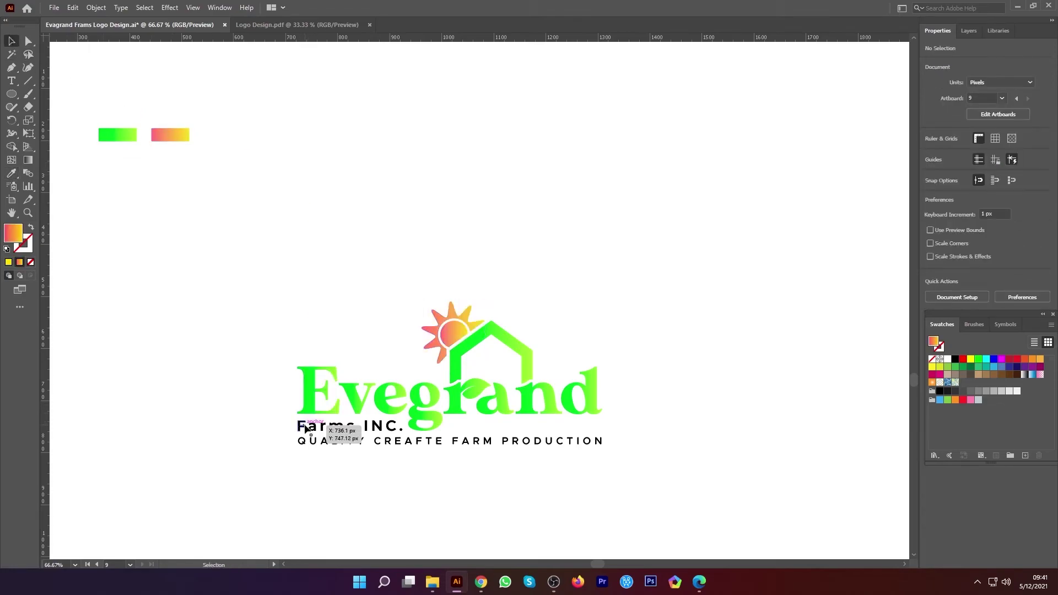
- Fill the Farms INC. text with the sampled pink-to-yellow gradient
left_click(305, 430)
left_click(11, 173)
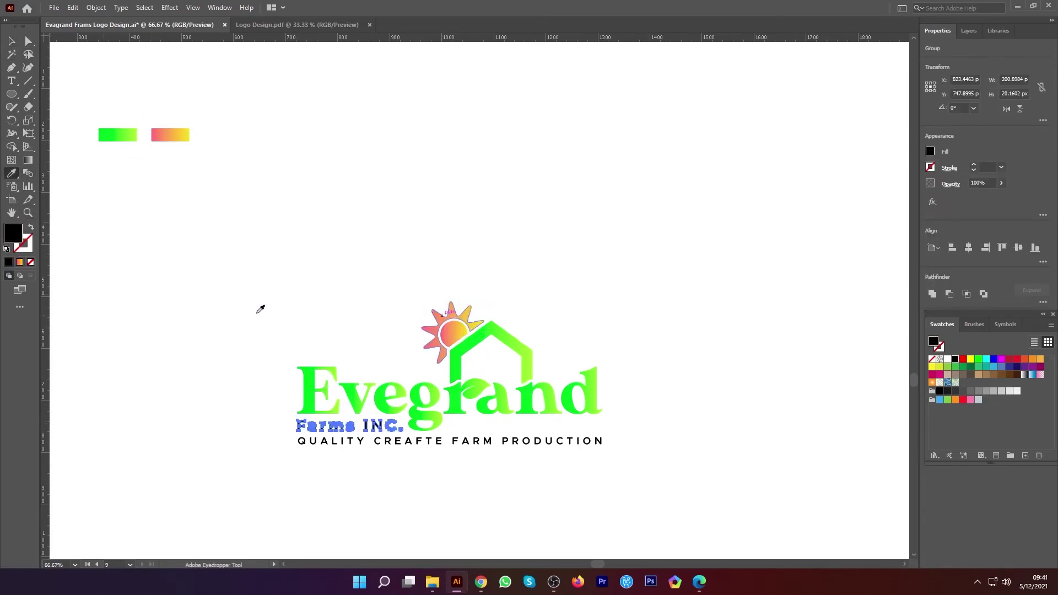
left_click(154, 136)
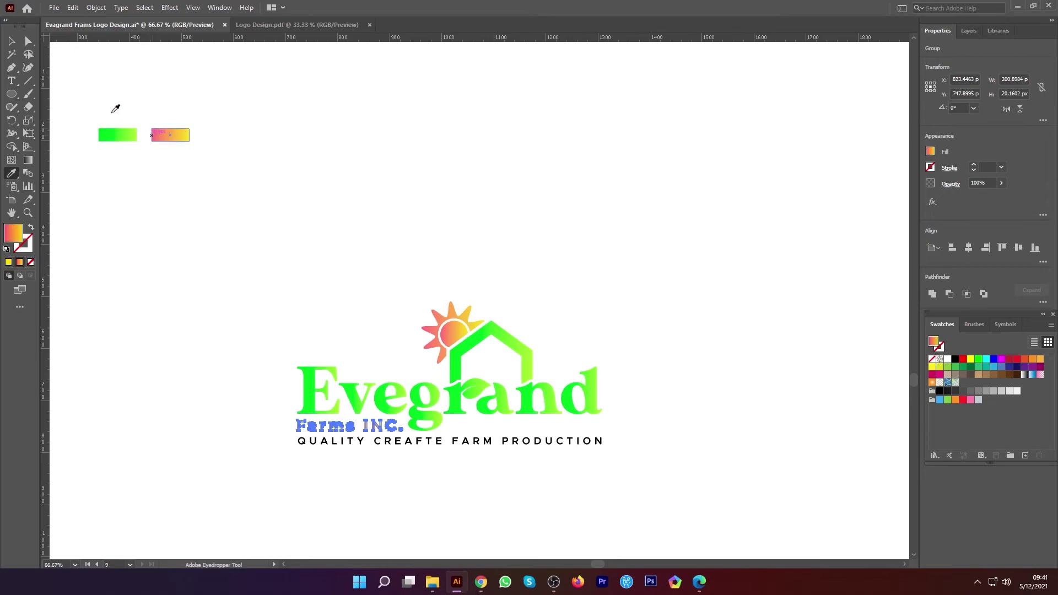
left_click(12, 42)
left_click(259, 262)
- Fill the QUALITY CREAFTE FARM PRODUCTION tagline with the near-black gray swatch
left_click(340, 443)
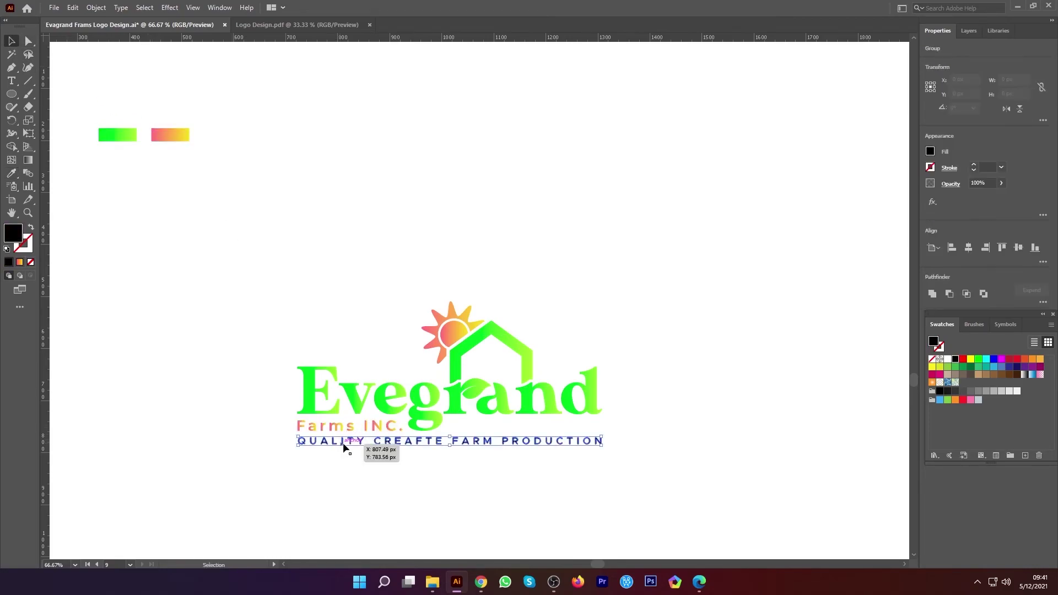
left_click(948, 391)
left_click(599, 284)
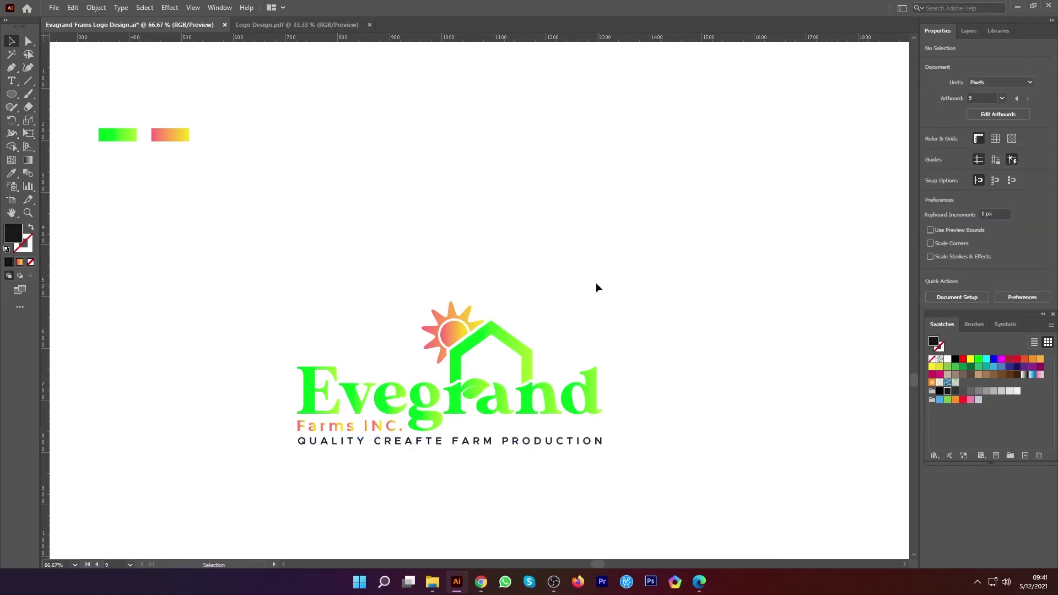
- Unite the Evegrand wordmark and the house outline into one shape
scroll(513, 432, "up", 2)
scroll(551, 419, "down", 1)
scroll(503, 423, "down", 1)
left_click_drag(149, 361, 690, 363)
left_click(554, 303, "shift")
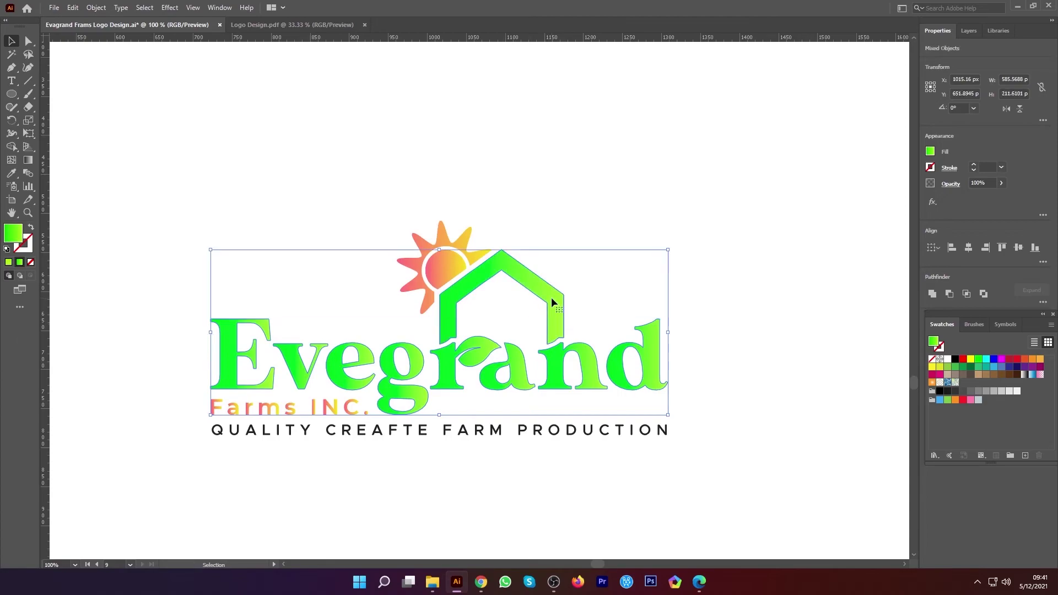
left_click(934, 294)
- Redirect the green gradient vertically across the wordmark and house, running from green at the base to lime at the roof
left_click(27, 160)
left_click_drag(493, 227, 496, 409)
left_click_drag(486, 467, 486, 243)
left_click(11, 41)
left_click(259, 111)
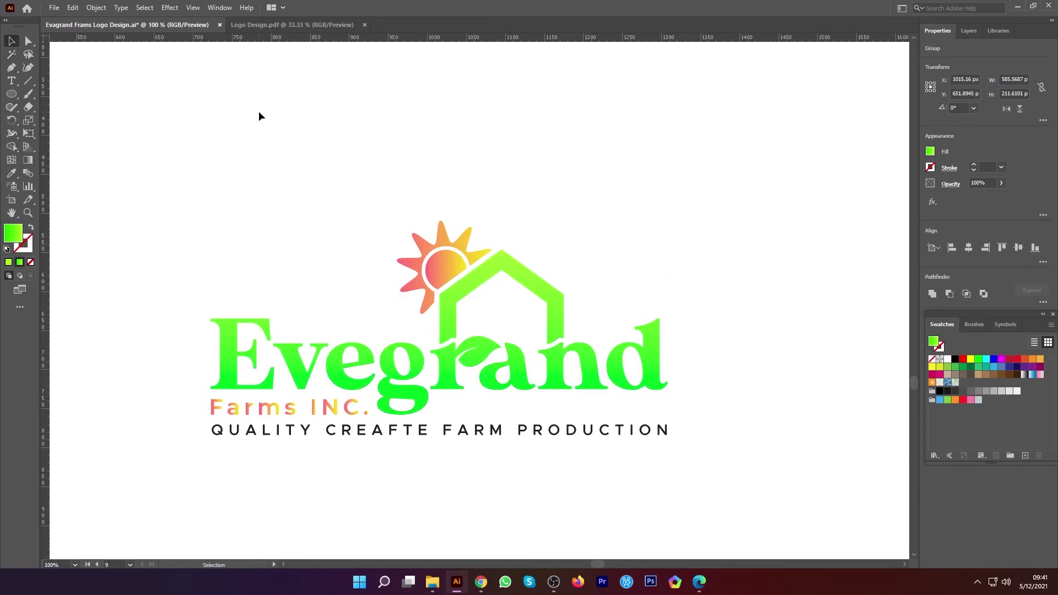
- Redirect the sun's gradient vertically, running from pink at the base to yellow at the upper rays
left_click(442, 250)
left_click(29, 161)
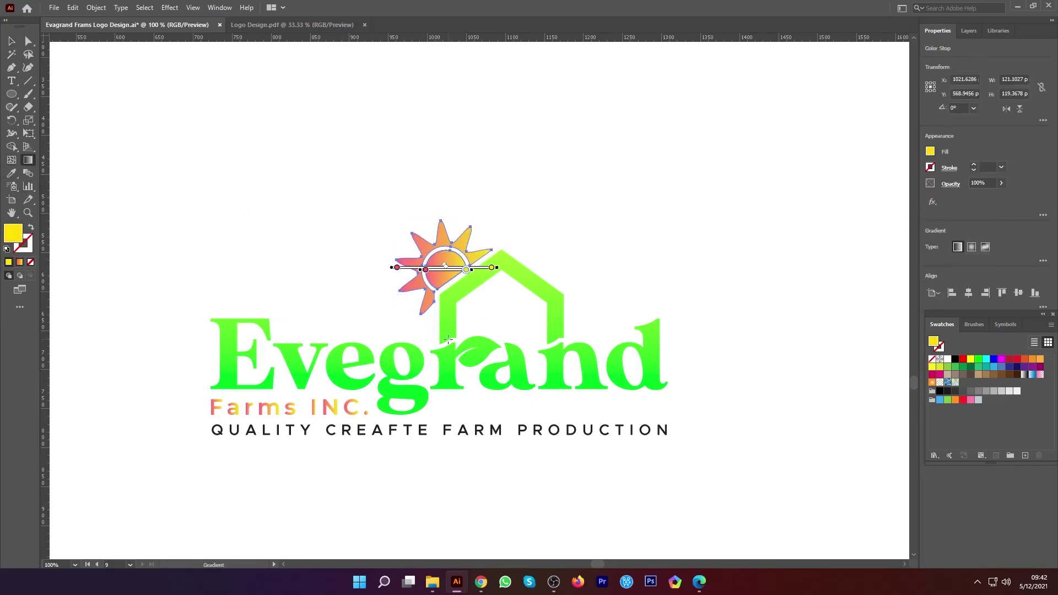
left_click_drag(433, 324, 449, 230)
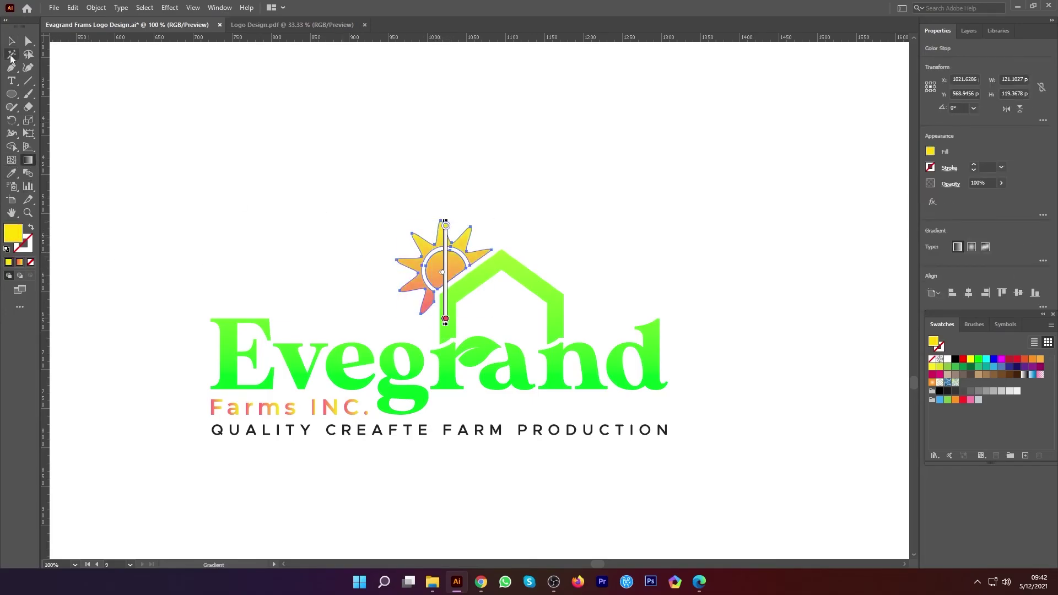
left_click(11, 41)
left_click(318, 289)
- Redirect the Farms INC. text gradient vertically, starting just below the letters and ending at their upper edge
left_click(269, 406)
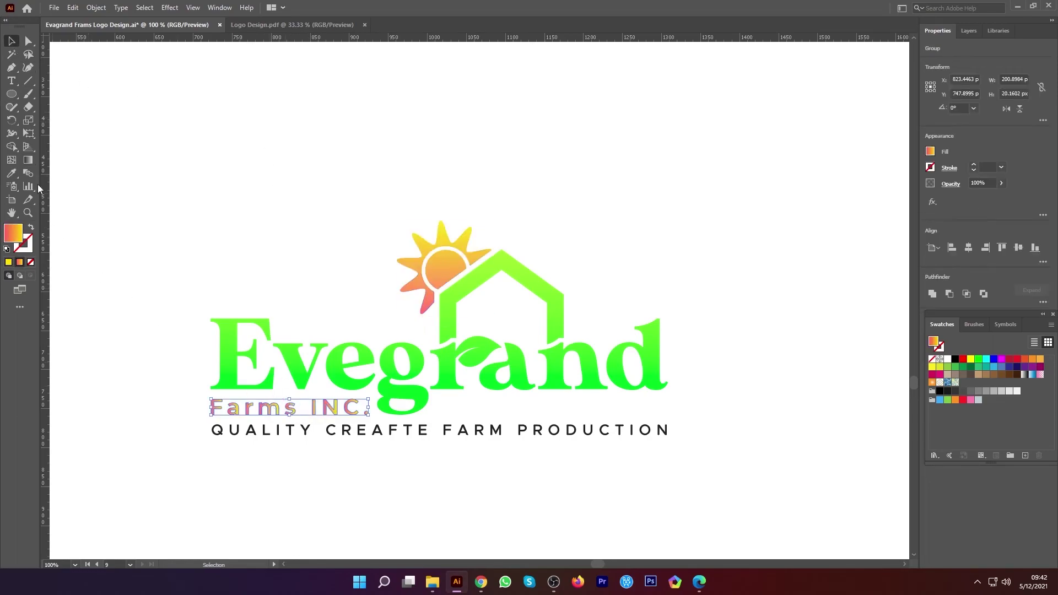
left_click(30, 161)
left_click_drag(288, 433, 289, 400)
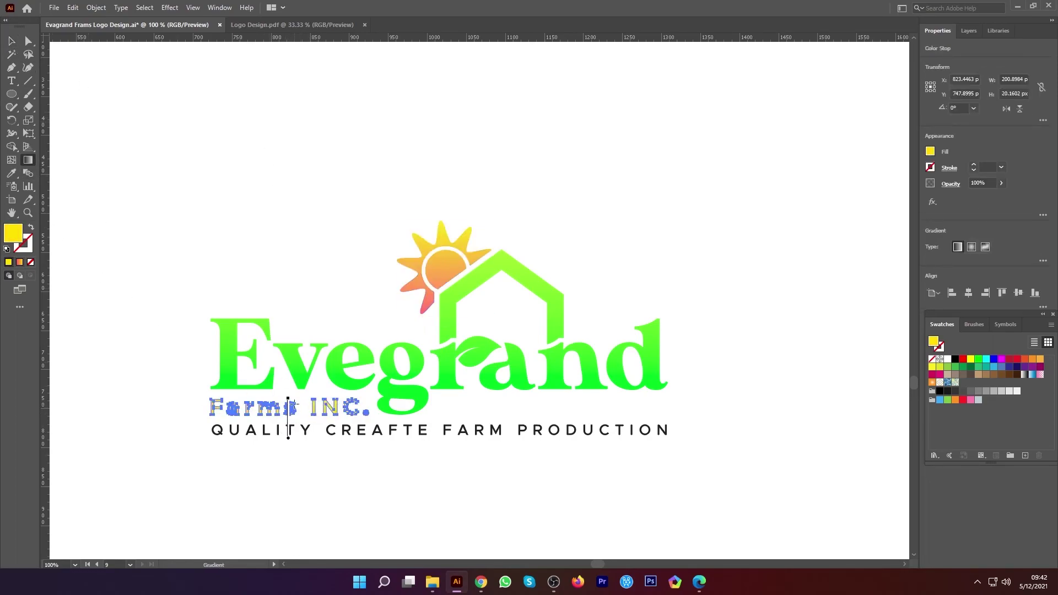
left_click(12, 41)
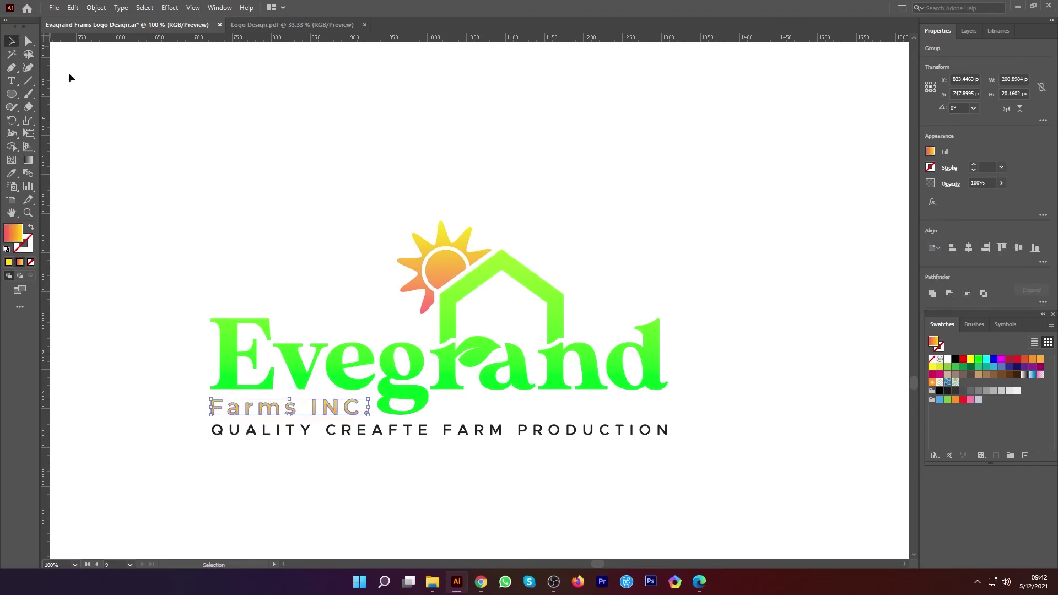
left_click(234, 126)
- Group the sun, house, wordmark, Farms INC. text and tagline into one logo object and deselect it
left_click_drag(152, 216, 732, 494)
key("ctrl+g")
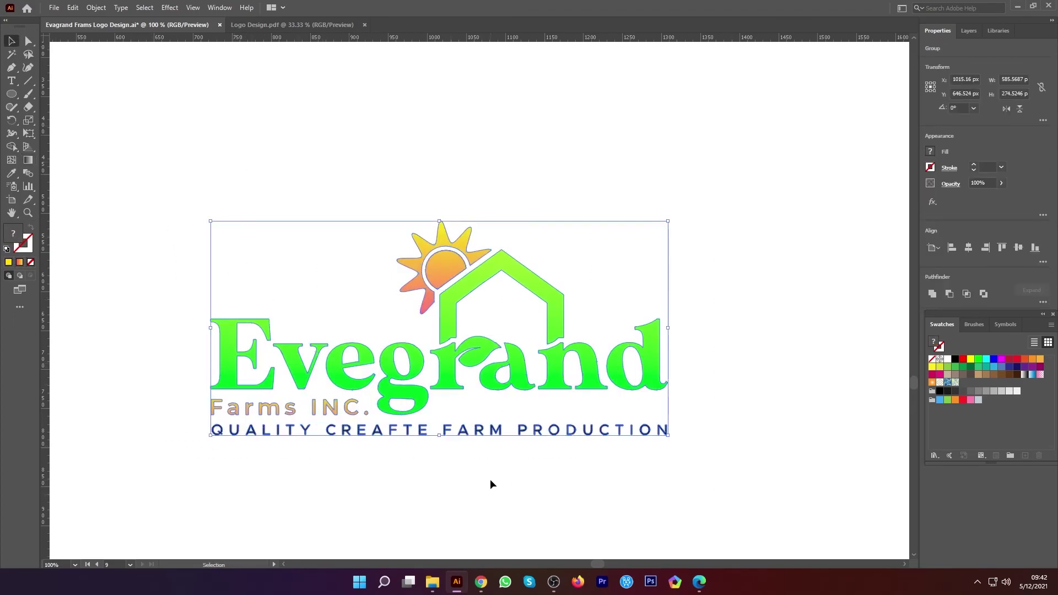
scroll(490, 484, "down", 1, "alt")
scroll(491, 484, "up", 1, "alt")
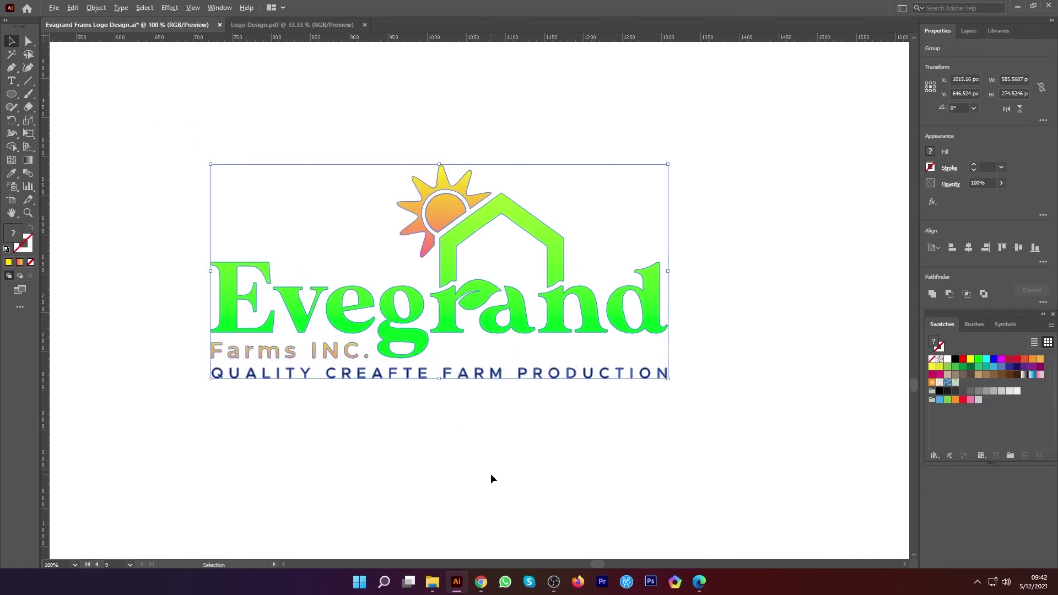
left_click(491, 475)
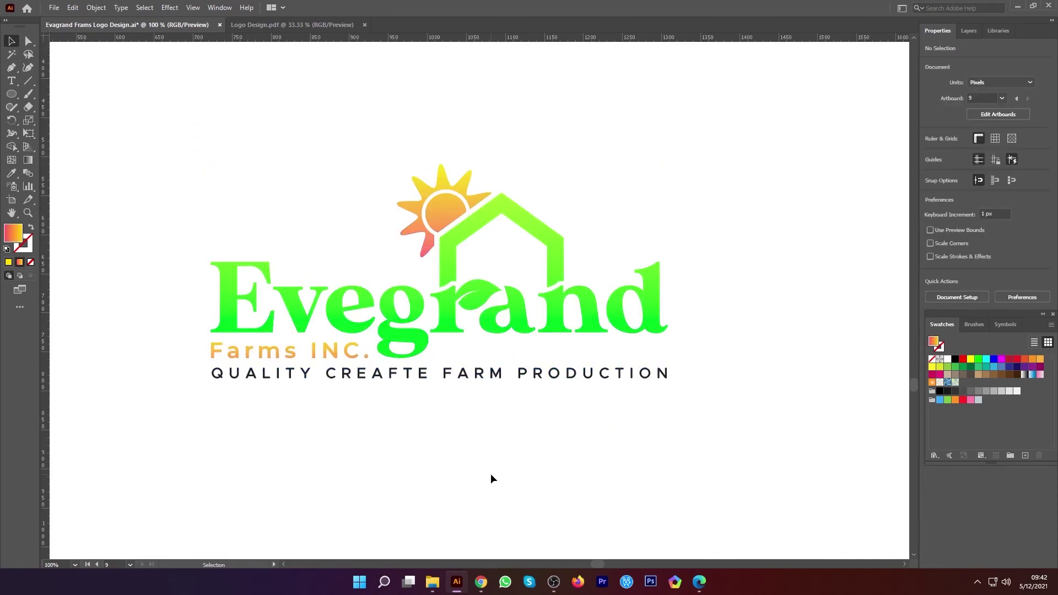